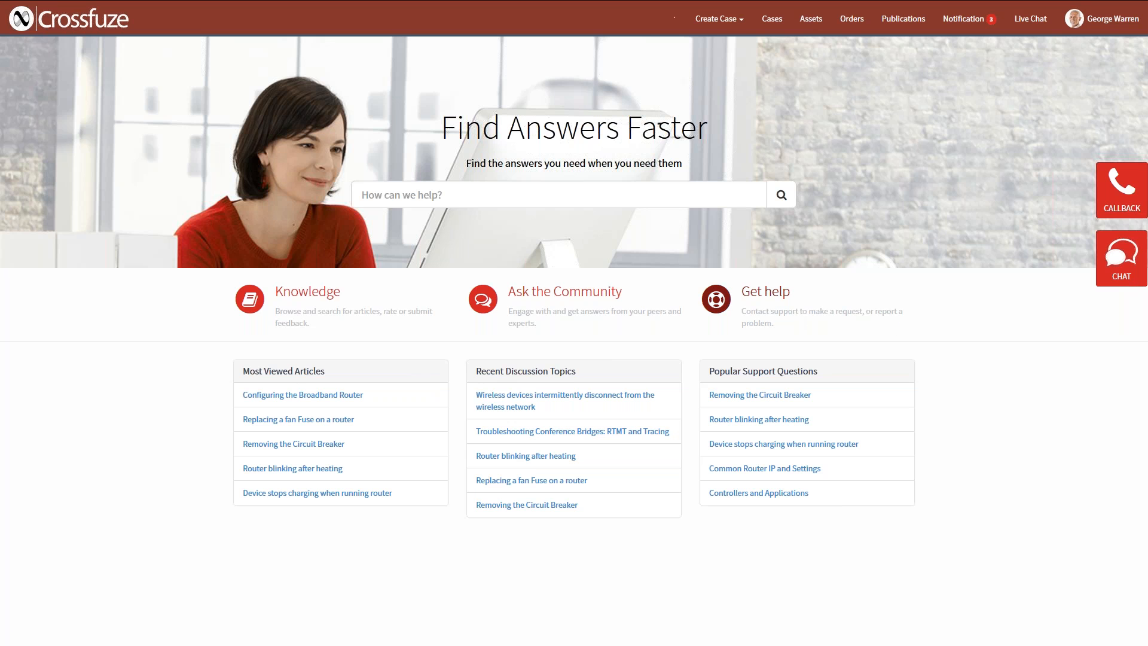
Start a support case from Get help and select the asset 98723-3445 - ACME KNOWLYTICS.
click(715, 299)
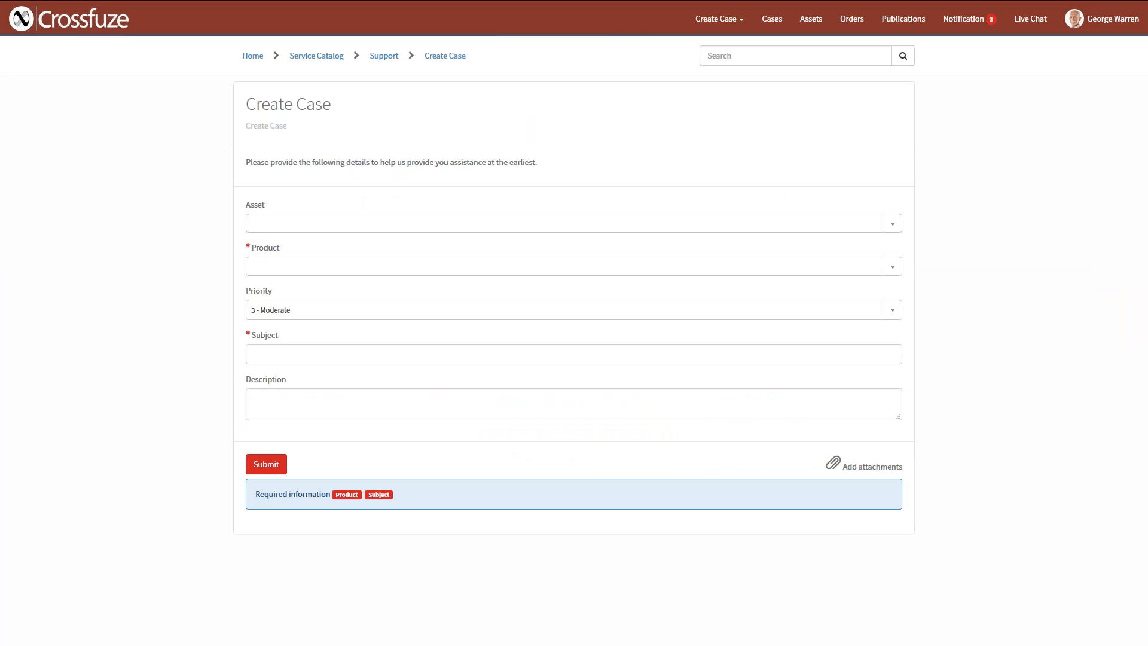
click(438, 229)
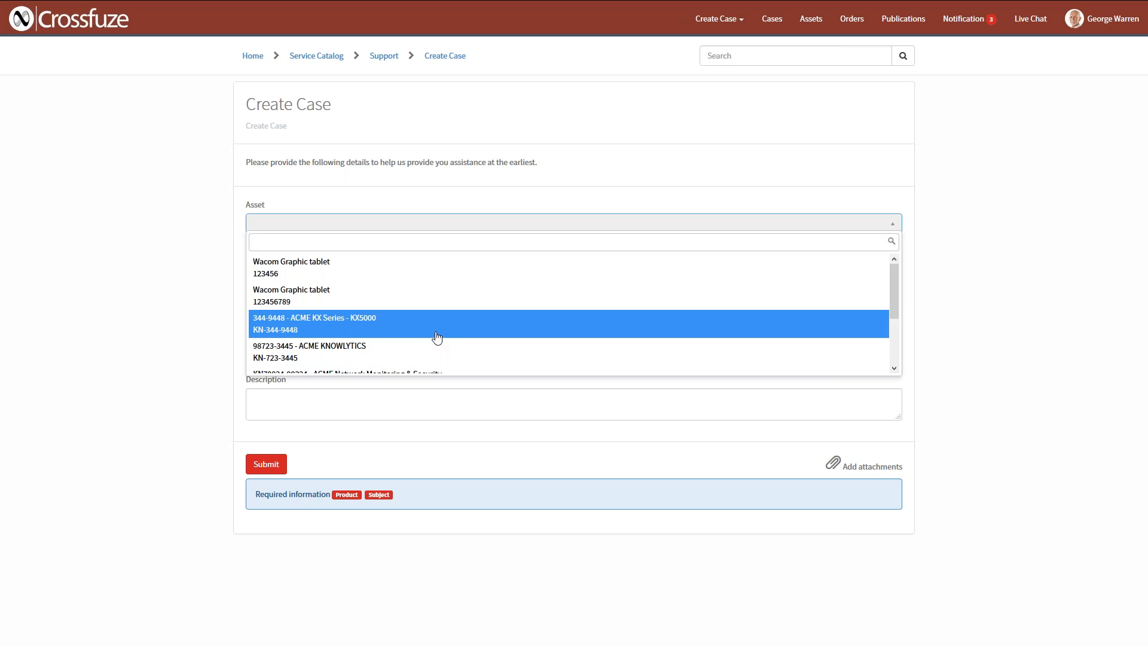
scroll(436, 335, down, 3)
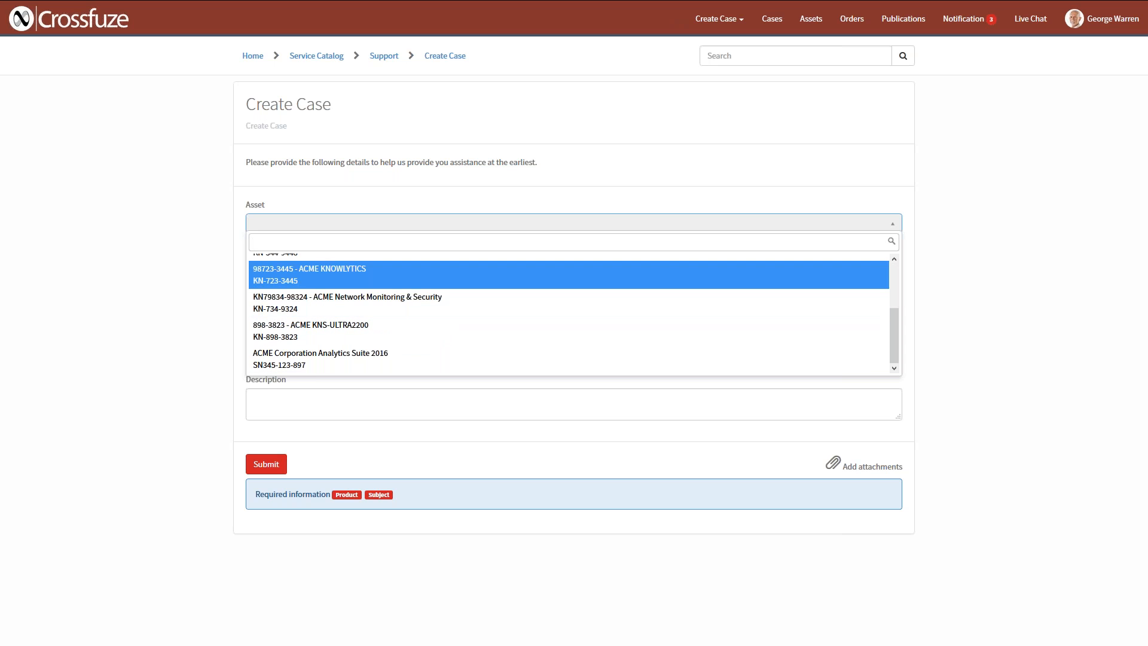
click(438, 286)
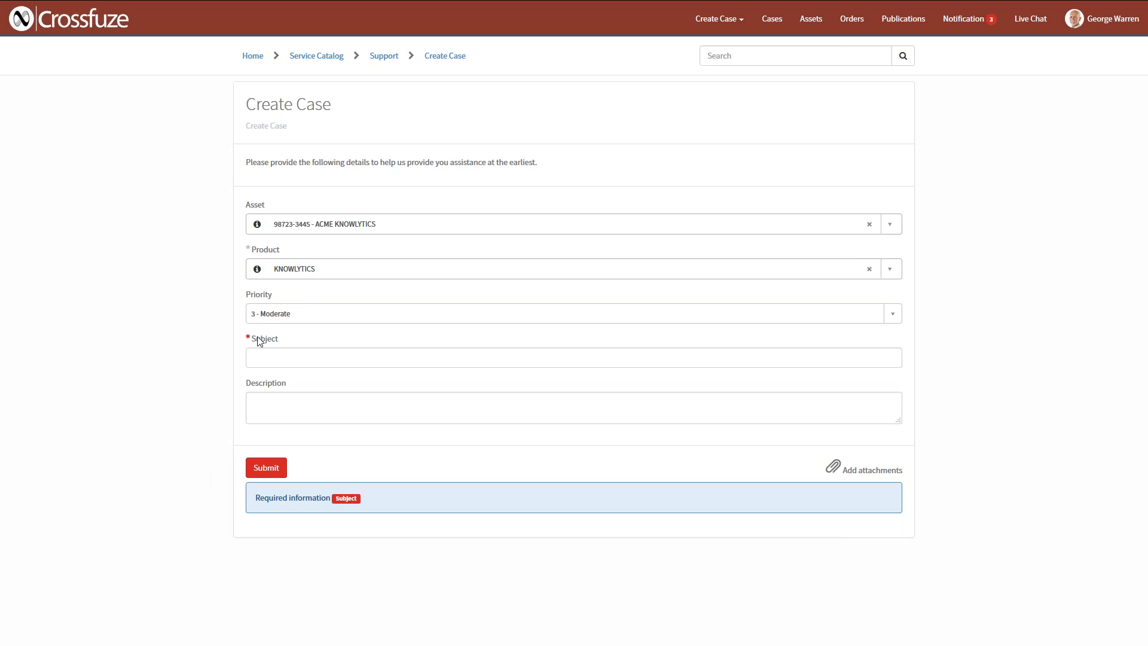
Enter "demo" as the case subject, and clear the subject again.
mouse_move(249, 341)
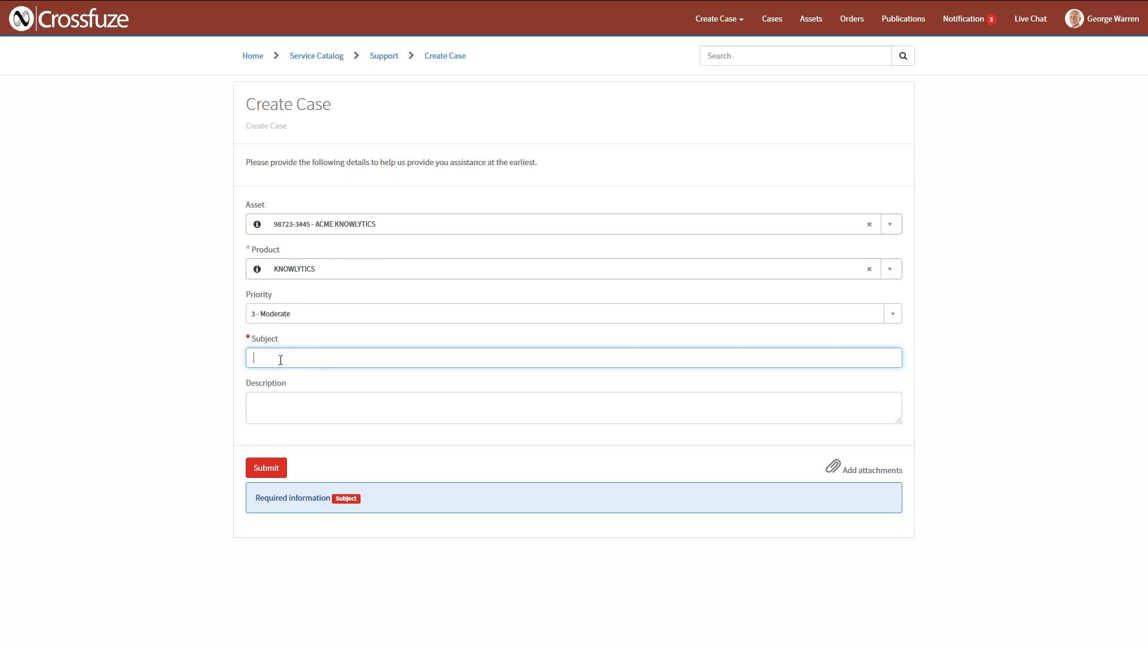
text(demo)
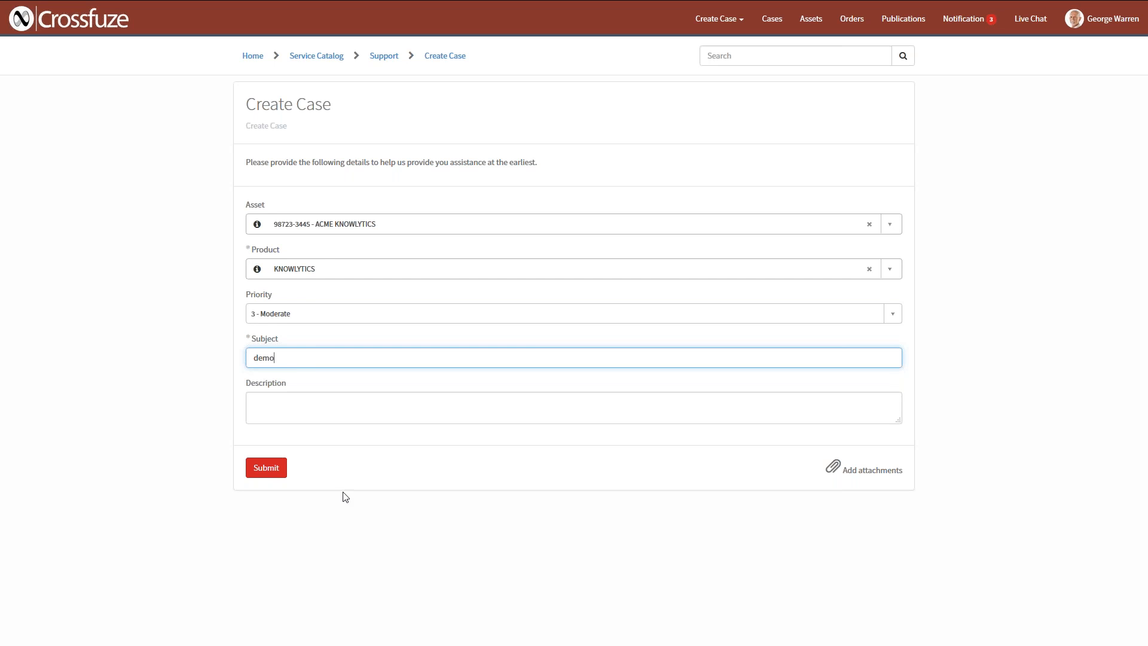
key(ctrl+a)
key(BackSpace)
drag(259, 498, 391, 492)
click(377, 483)
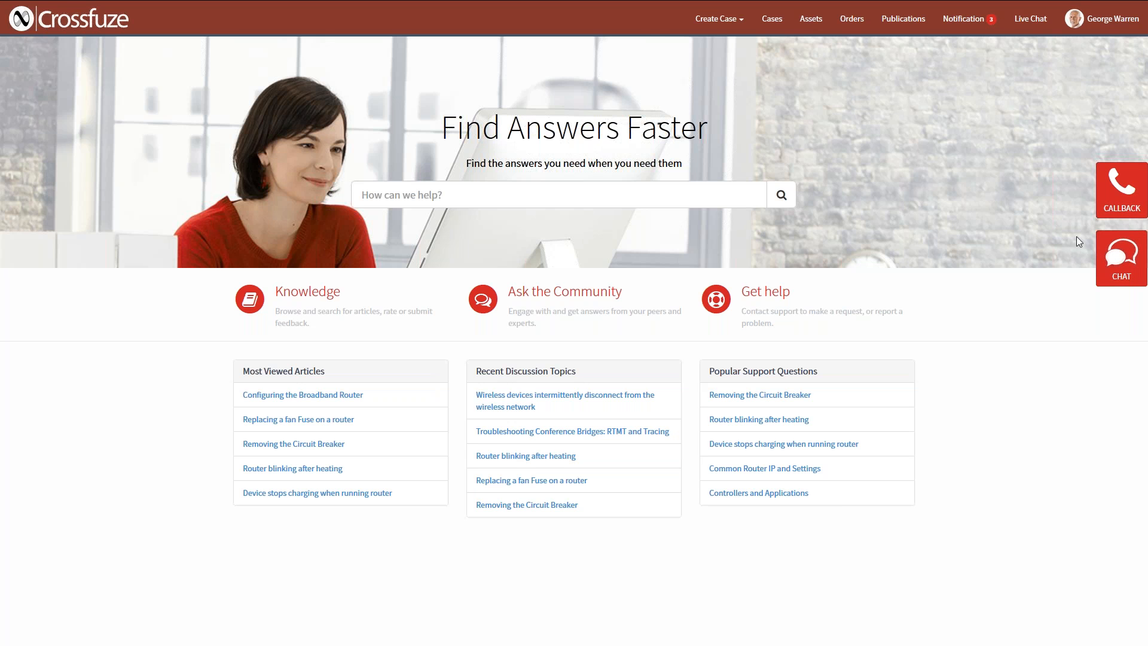
Open the callback request form and examine its date and time, time zone and details fields.
click(1124, 188)
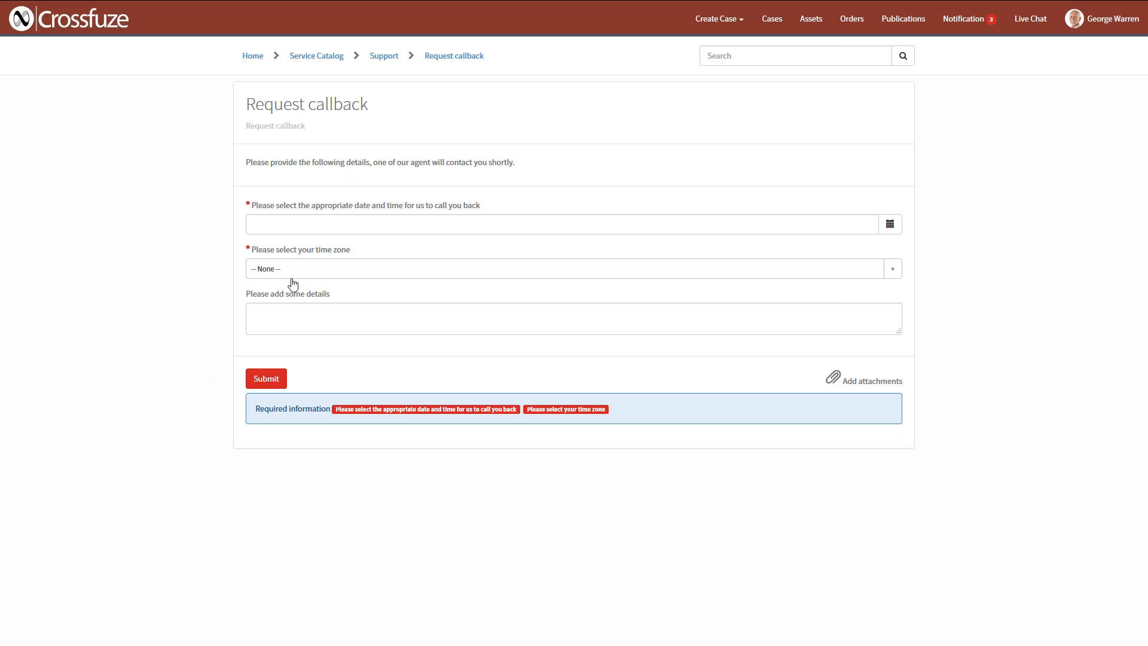
click(352, 317)
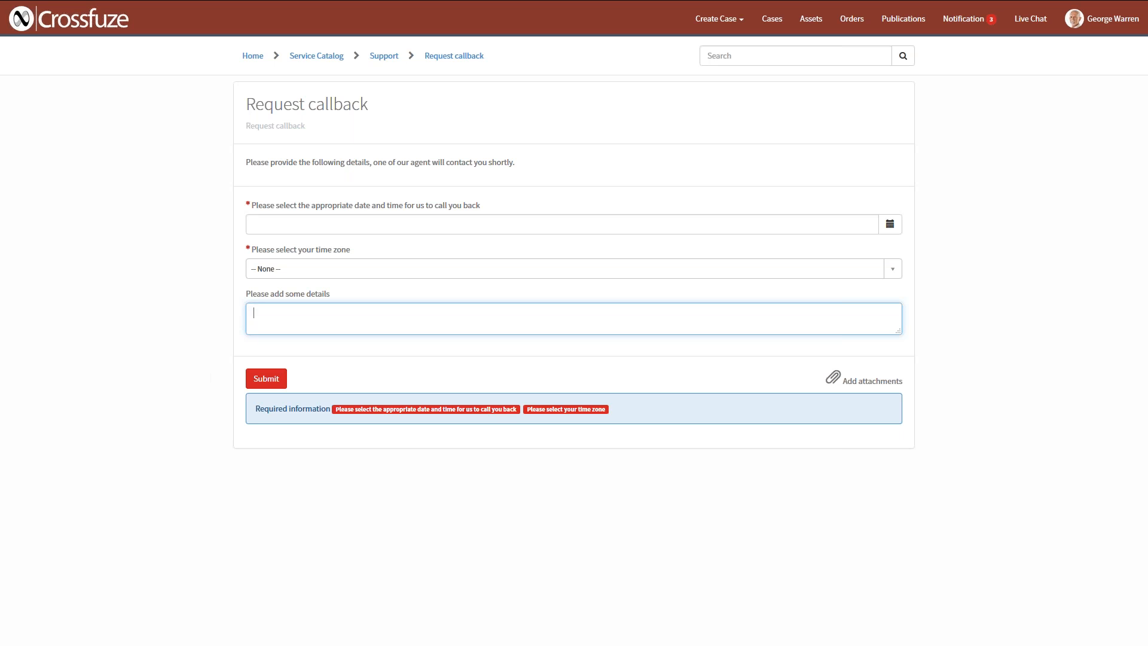
click(362, 363)
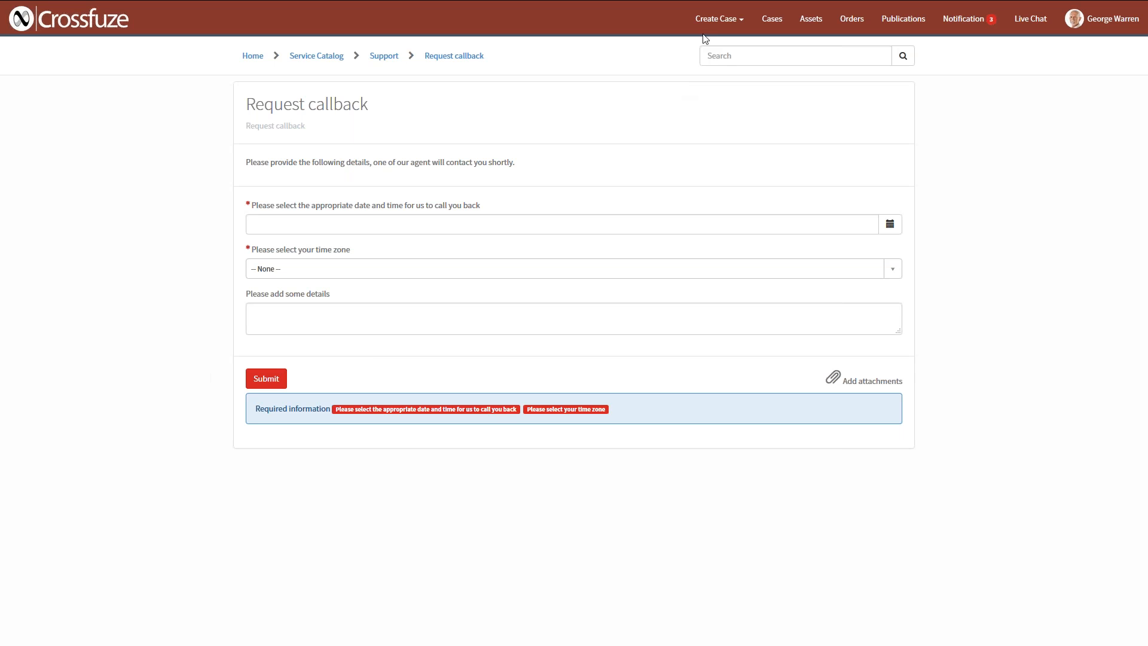
Open the order case form and check which orders are available, without selecting one.
click(716, 21)
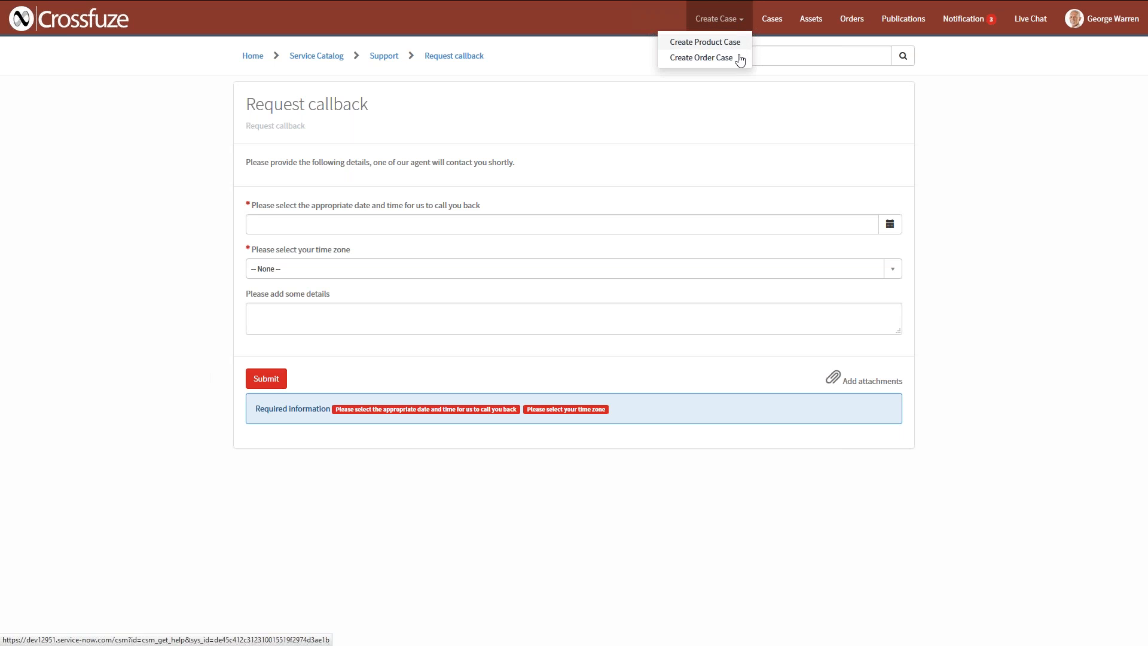
click(704, 62)
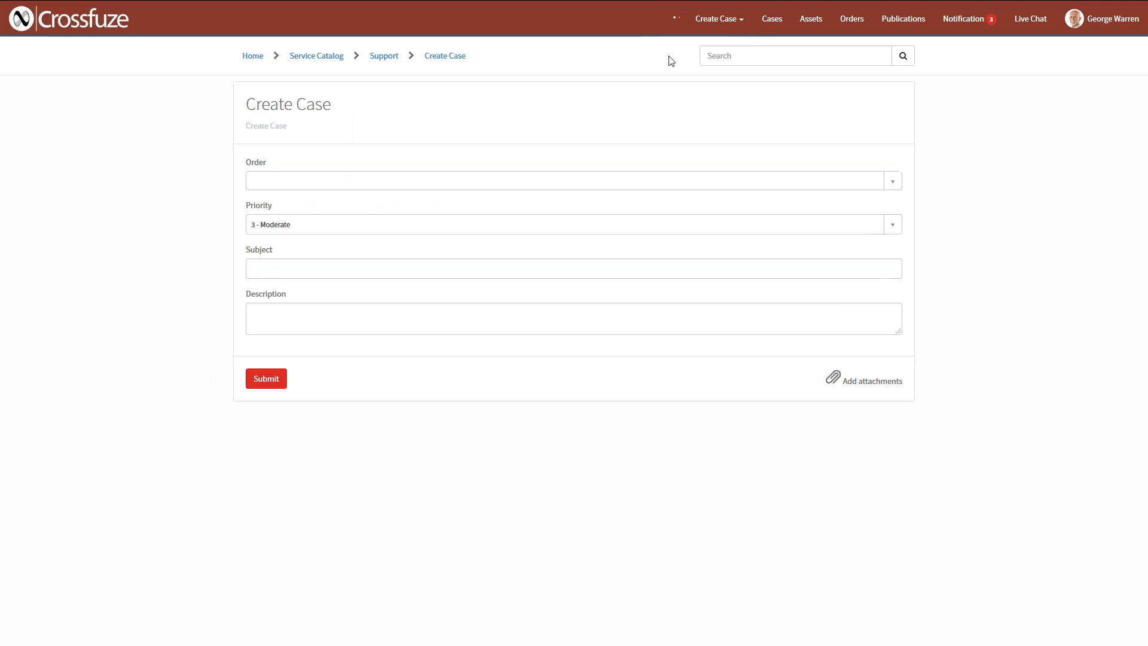
click(650, 184)
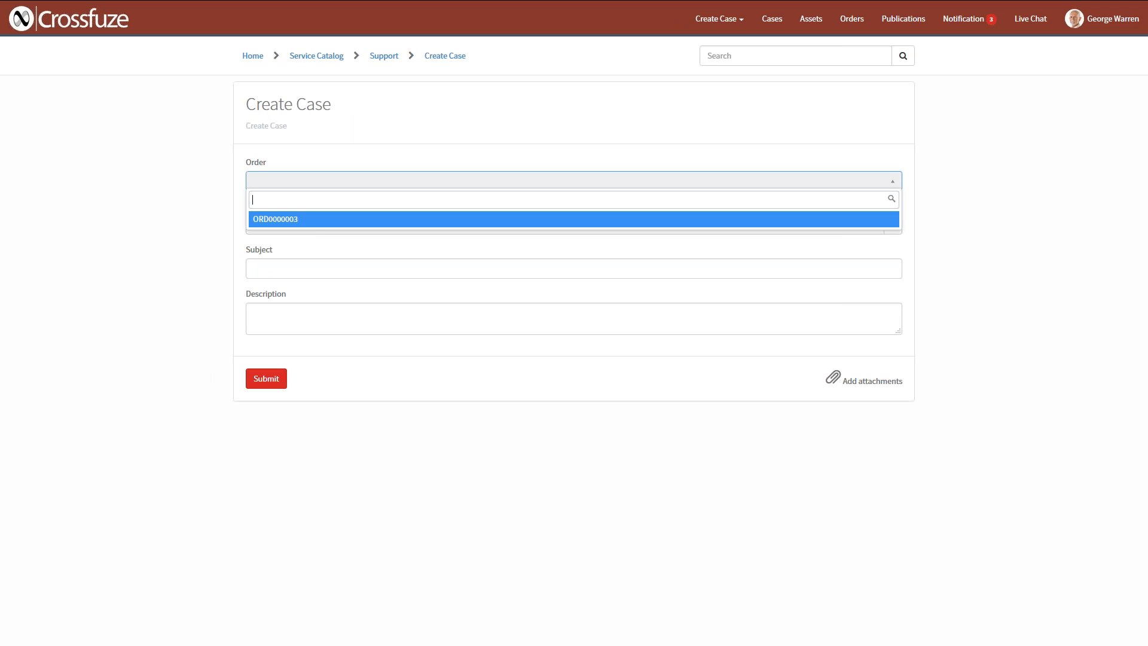
click(671, 164)
Open the resolved case "I need a patch for my router", review its conversation and accept the solution.
click(771, 19)
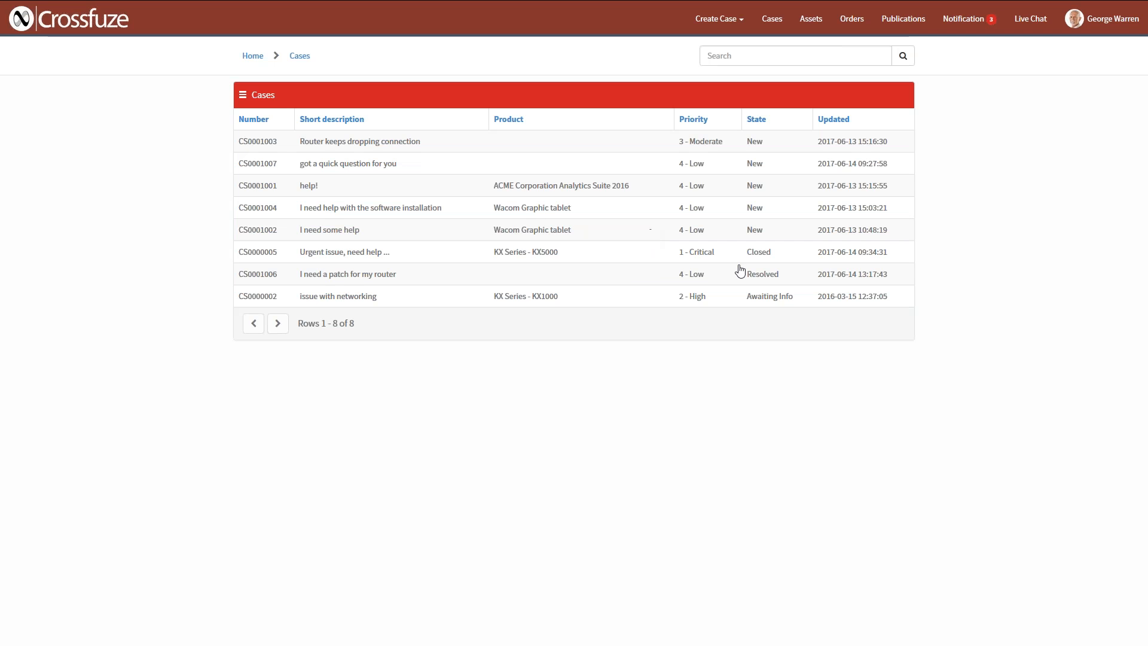
click(631, 276)
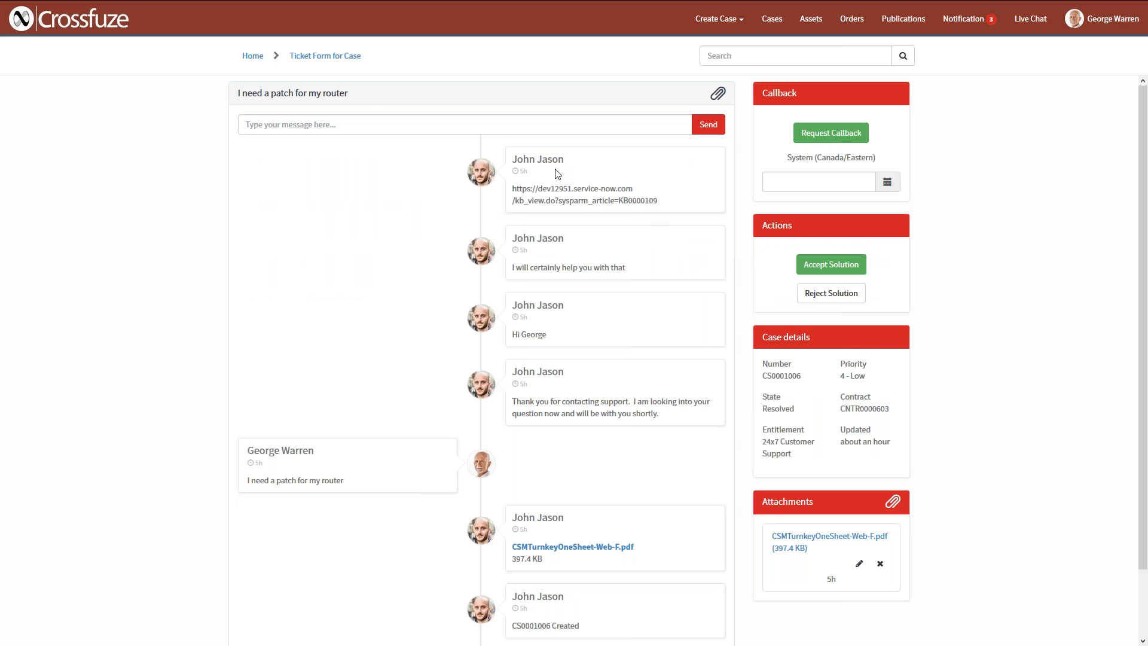
scroll(556, 174, down, 3)
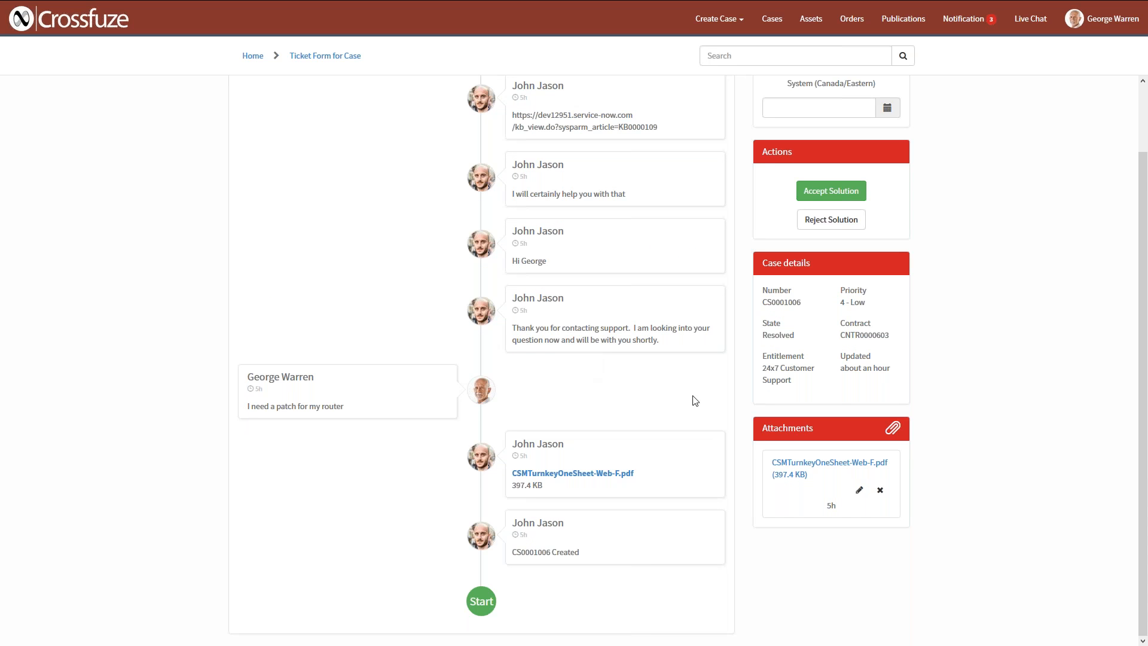
scroll(860, 334, up, 2)
click(831, 264)
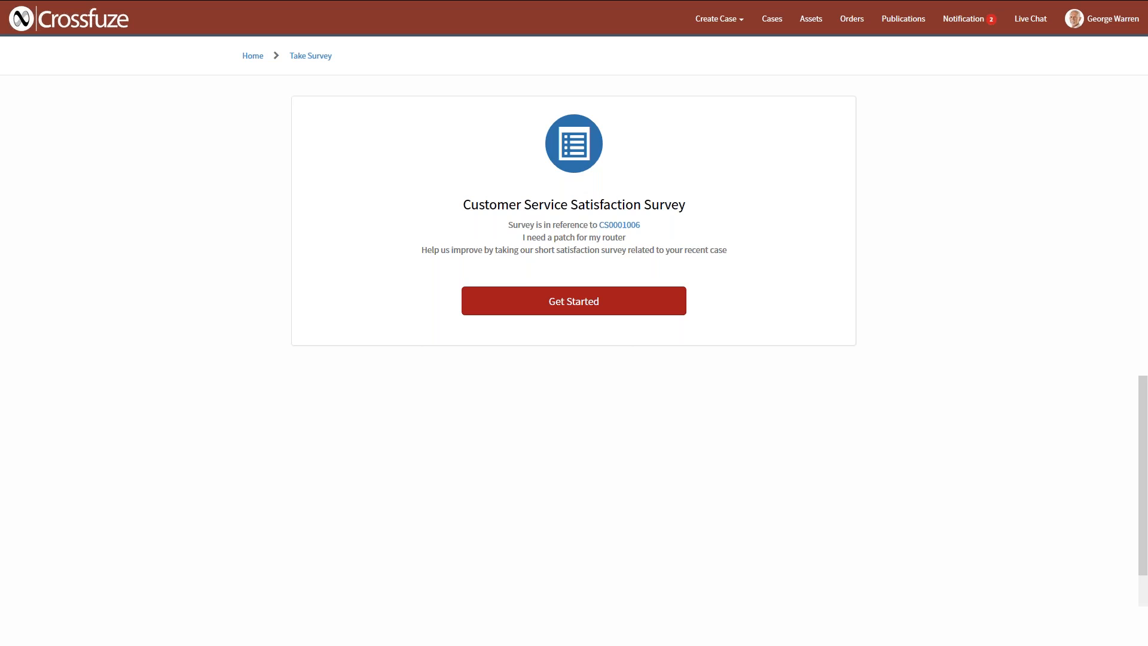
Start the Customer Service Satisfaction Survey for the closed case and look through its questions.
click(574, 302)
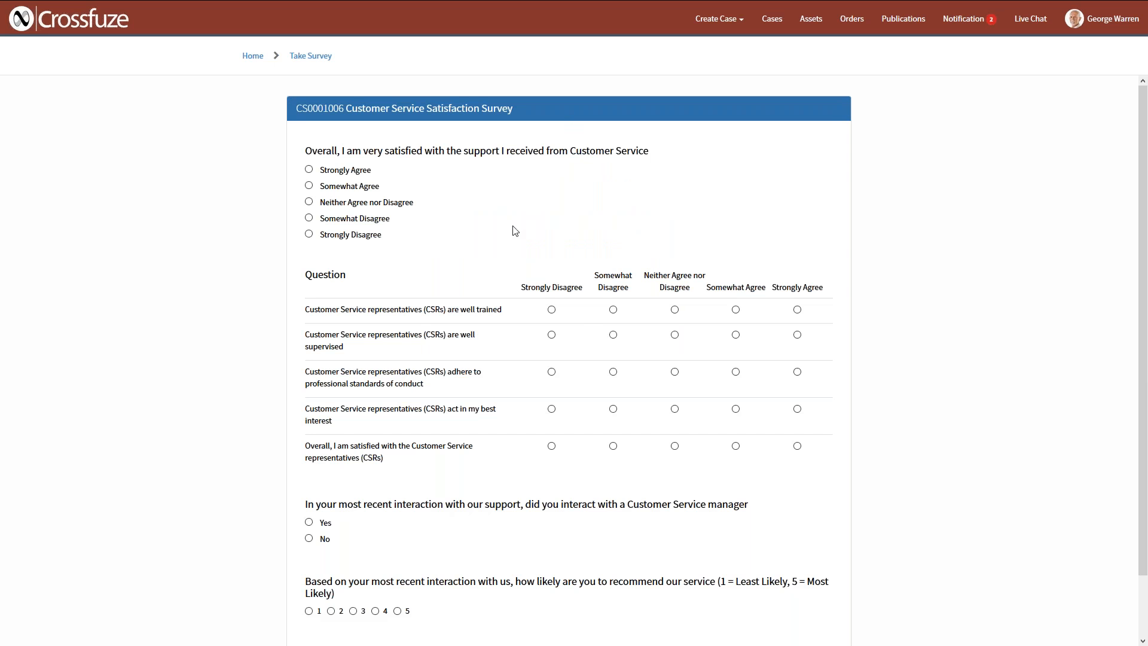
scroll(620, 553, down, 2)
Request a callback for 06/14/2017 2:22 PM on the case "got a quick question for you", and cancel that request.
click(772, 18)
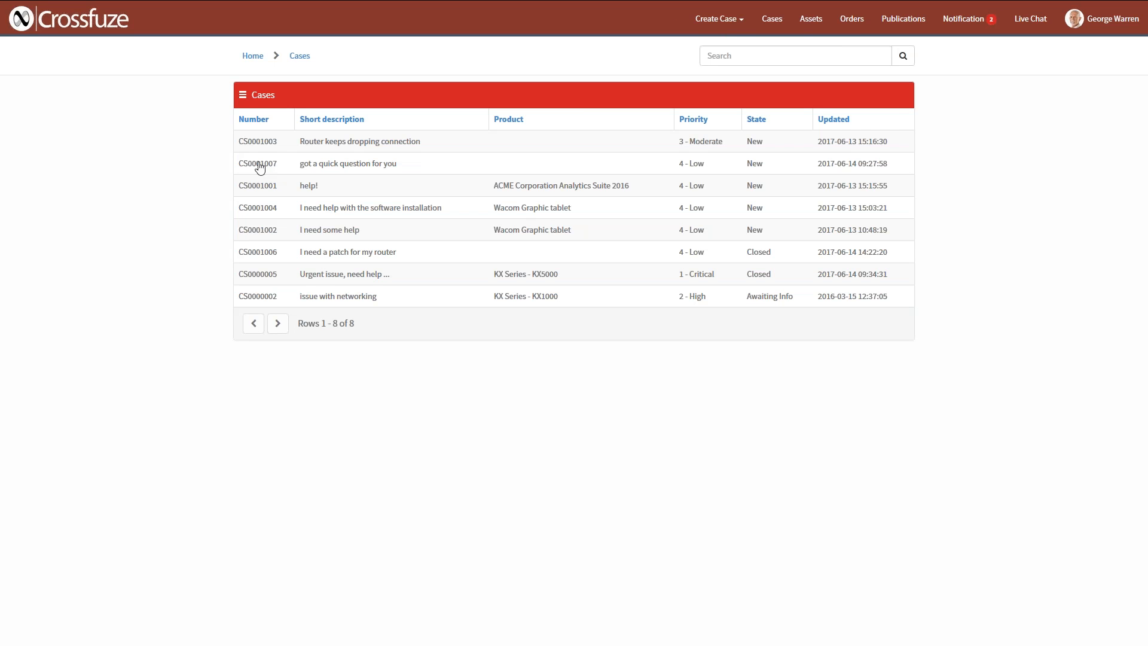
click(260, 168)
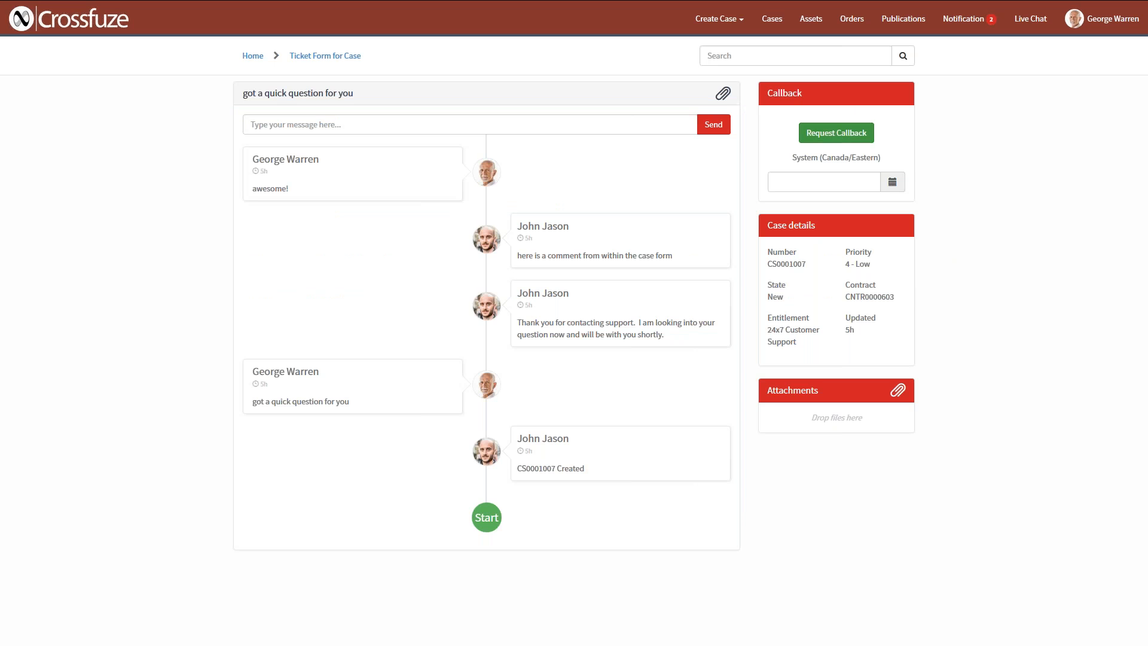
click(892, 182)
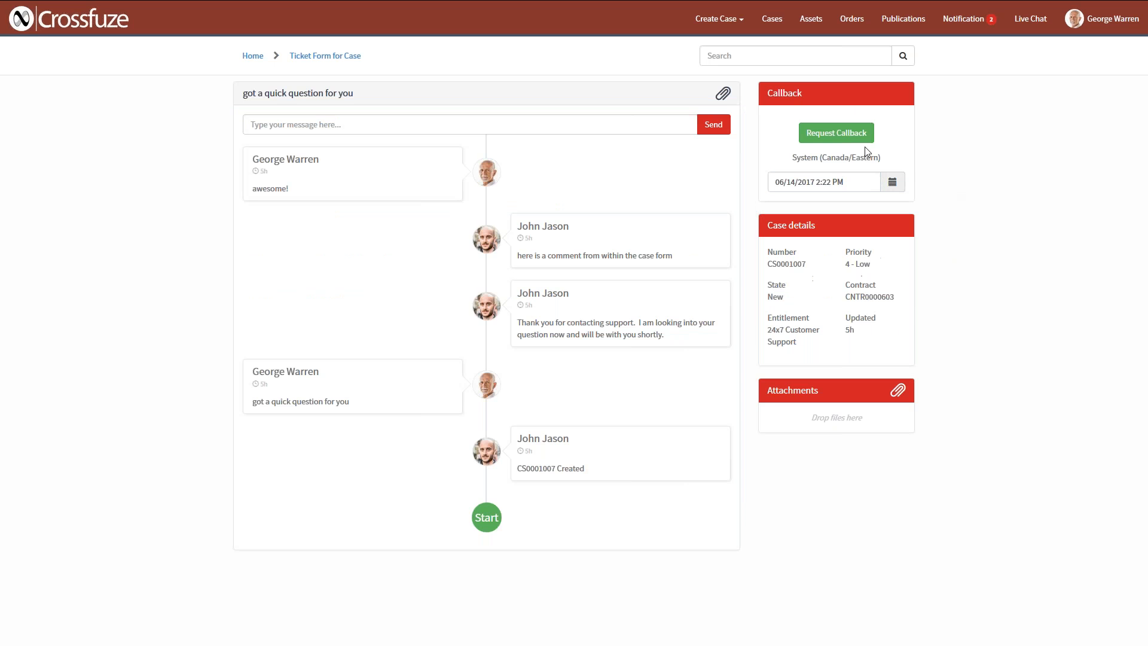
click(844, 133)
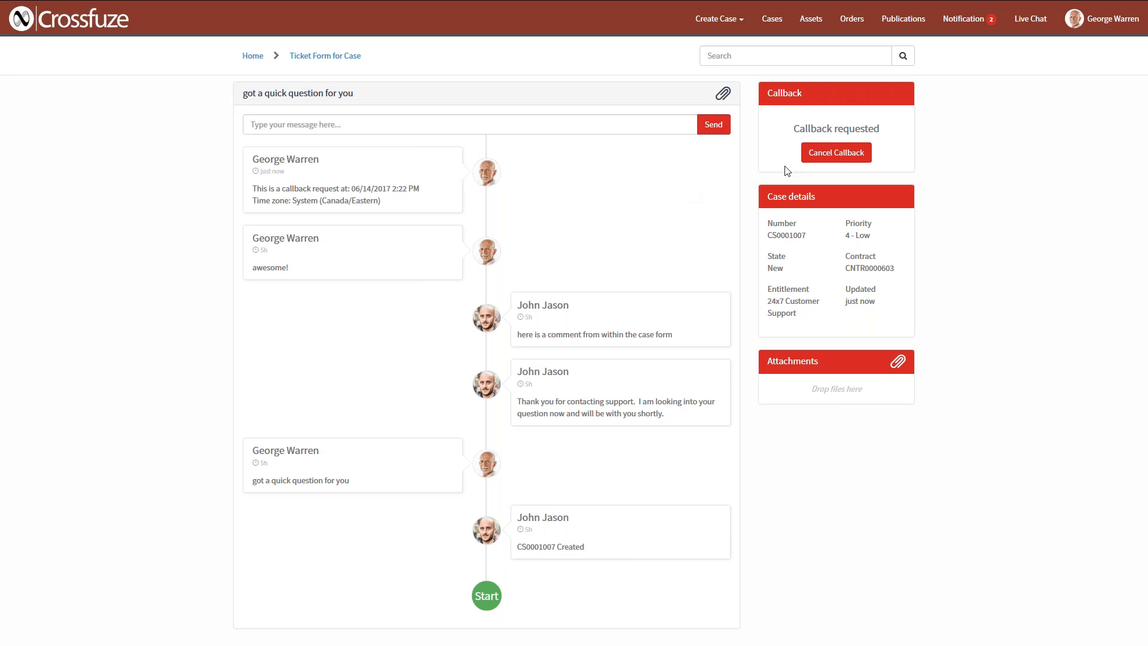
click(836, 152)
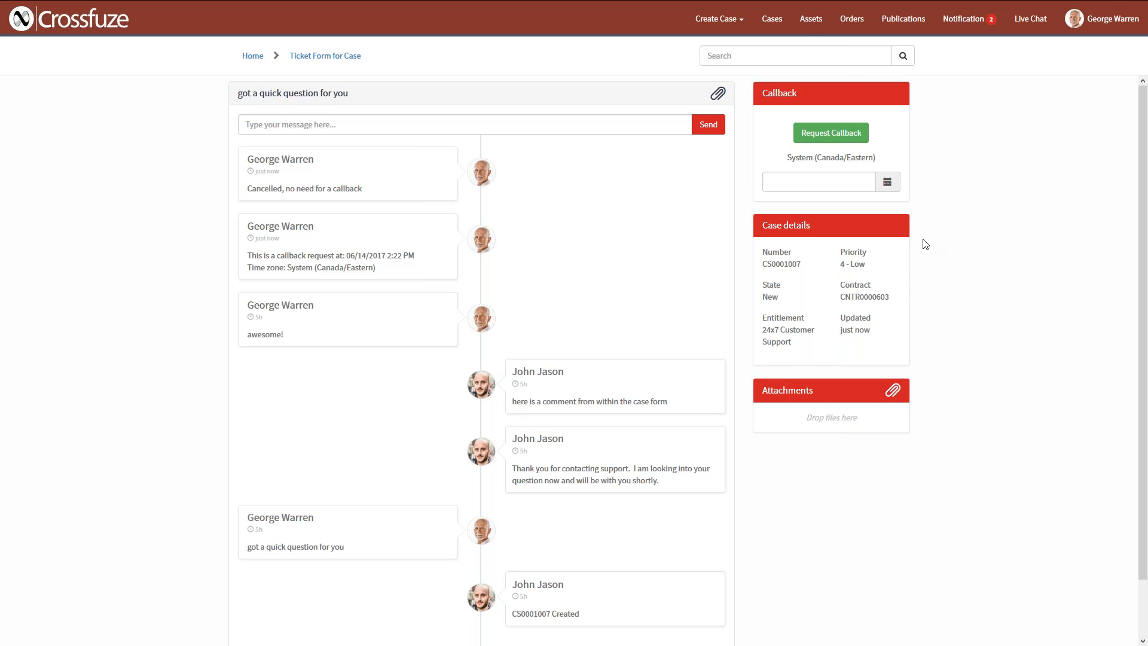
View the customer's asset list and the record of ACME Corporation Analytics Suite 2016.
click(811, 19)
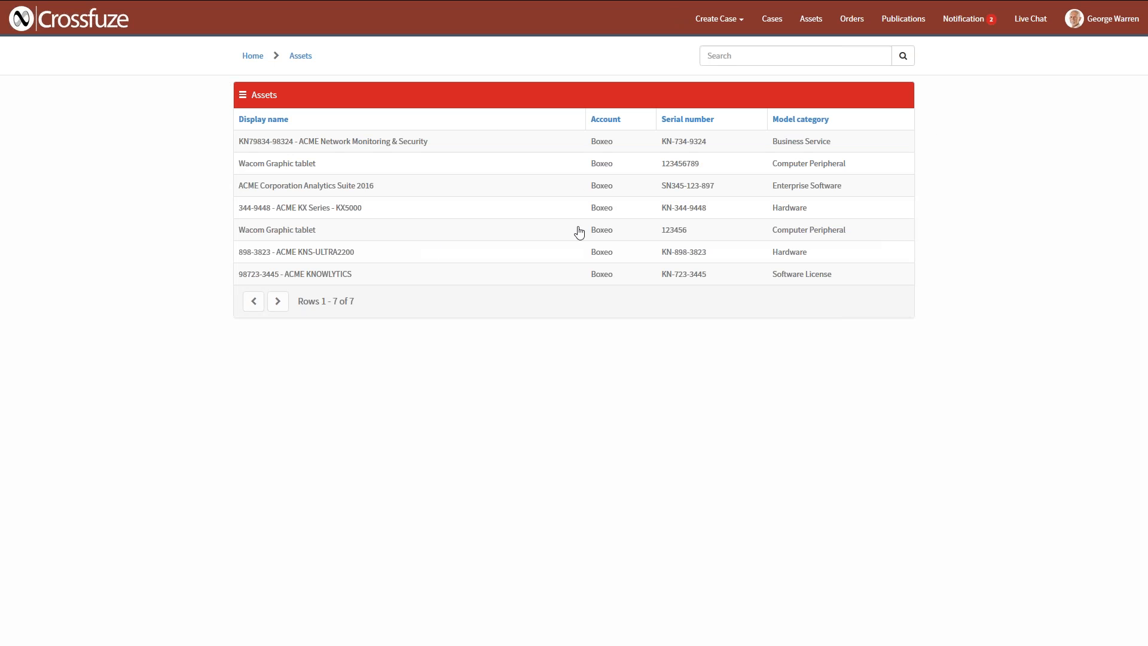
click(536, 193)
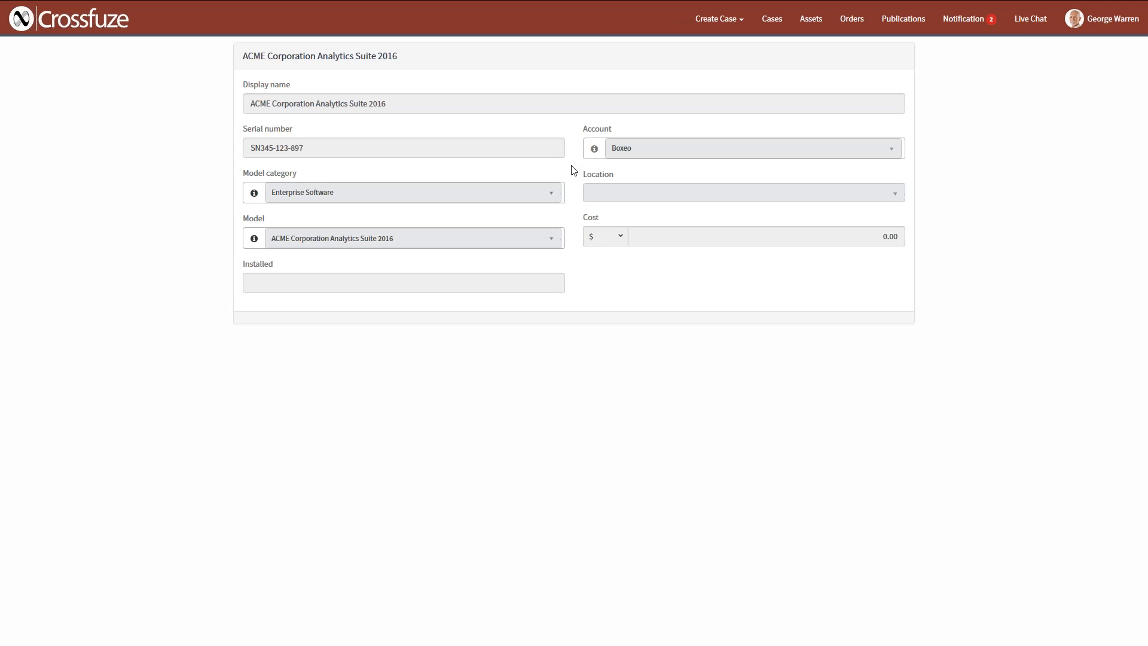
Open the KX-5000 Router order and review its order, billing and shipping details.
click(853, 21)
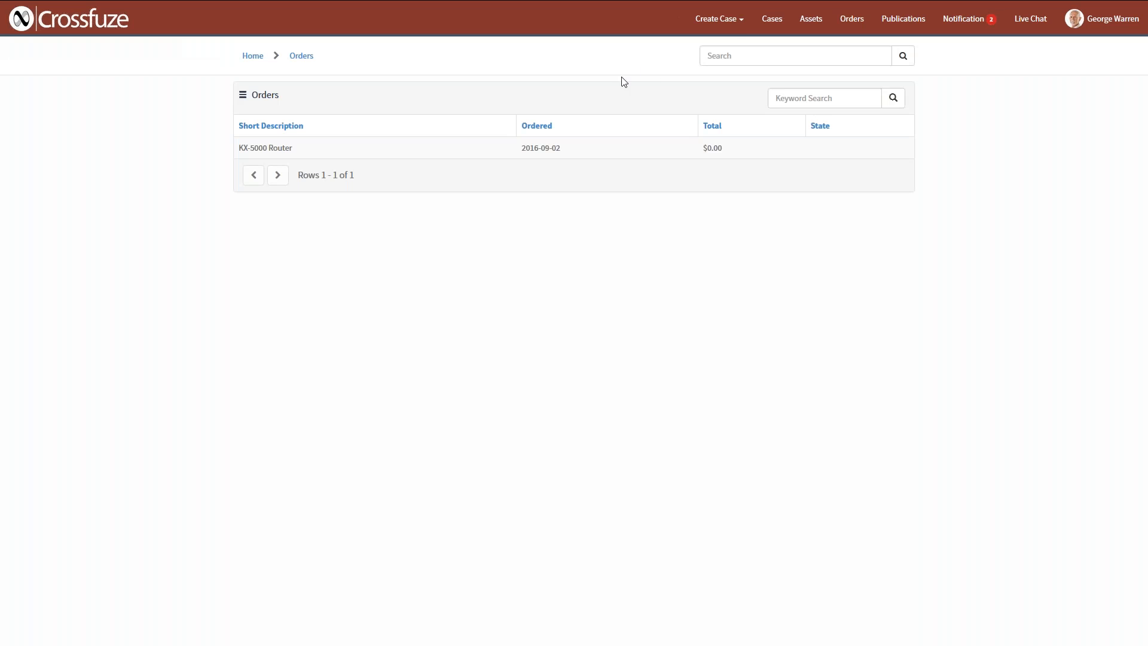
click(398, 155)
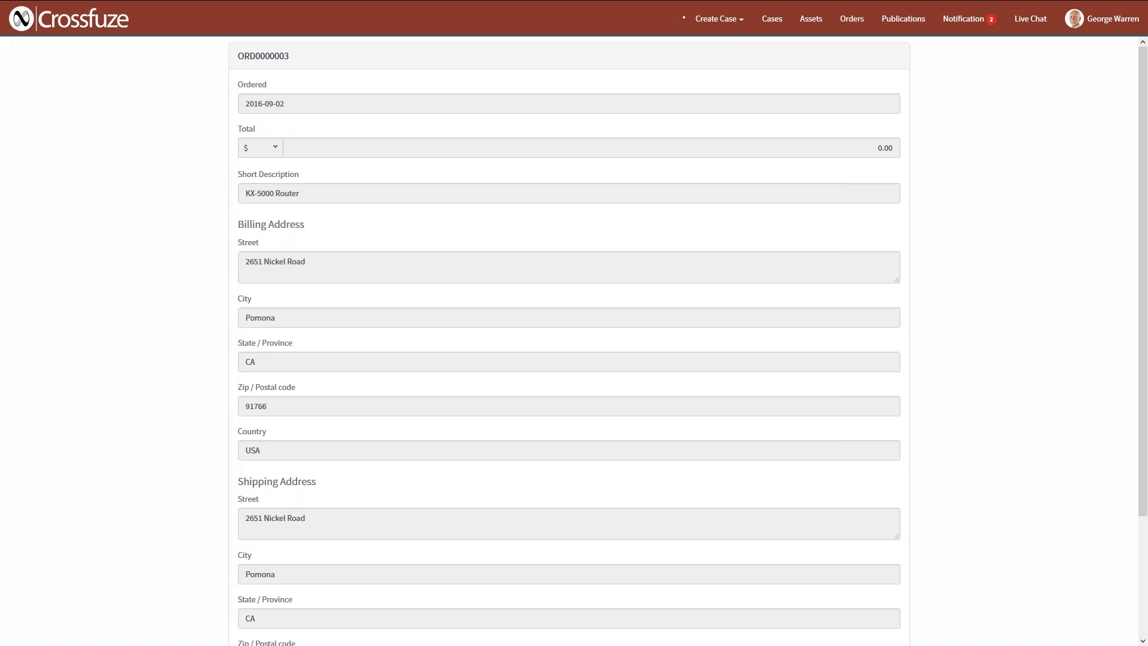
click(719, 19)
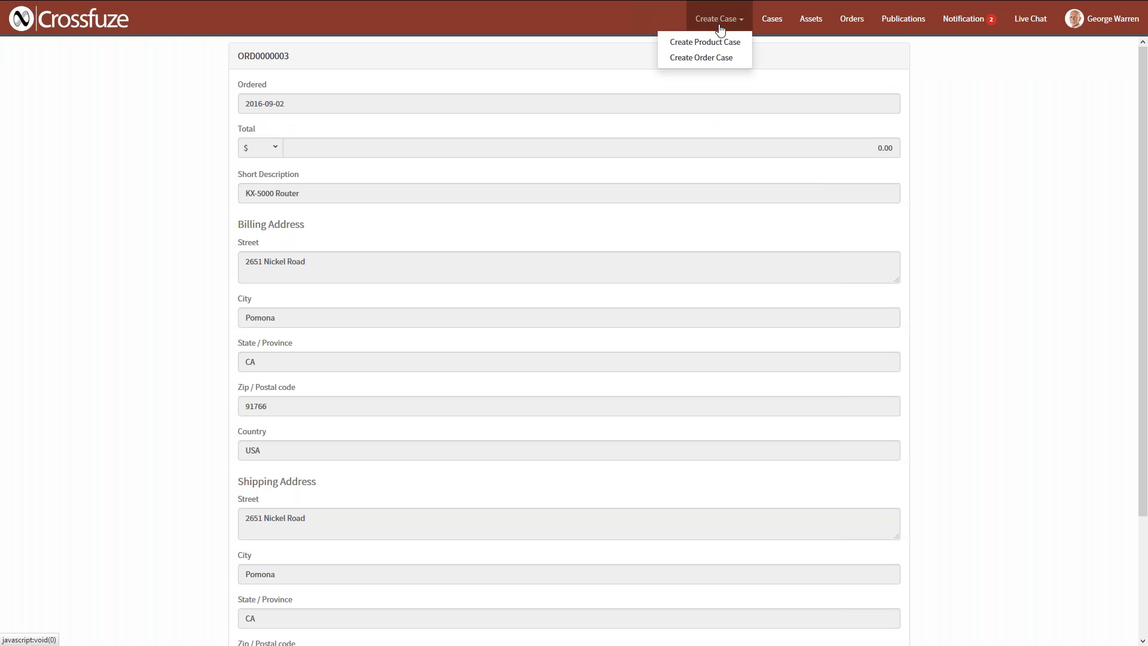
click(641, 241)
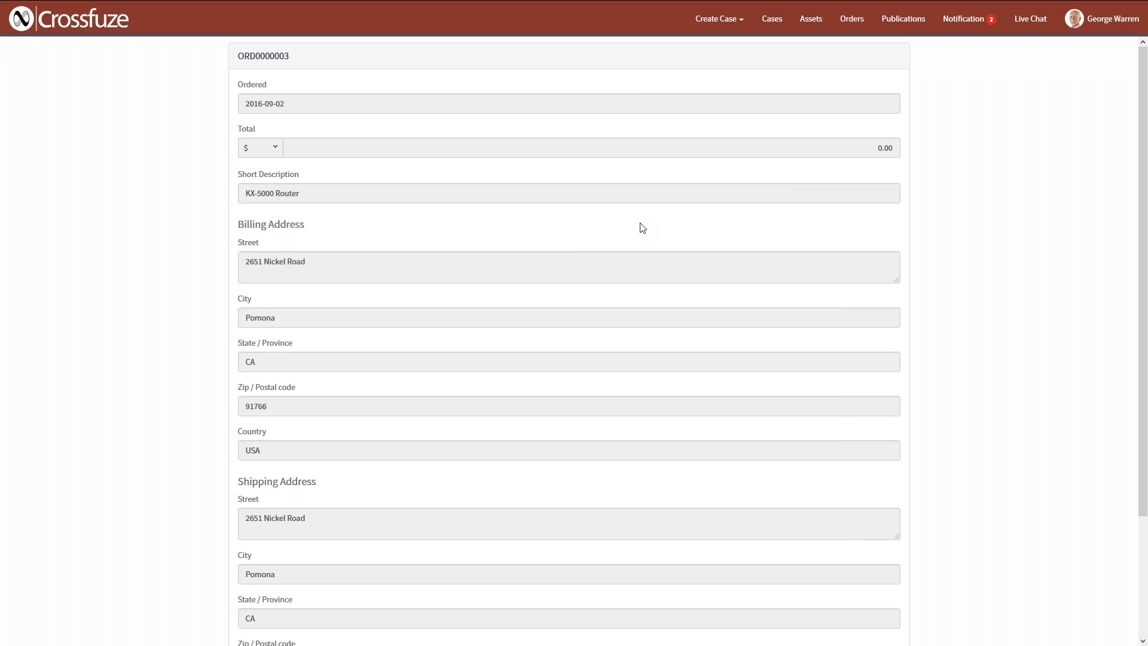
scroll(569, 250, down, 3)
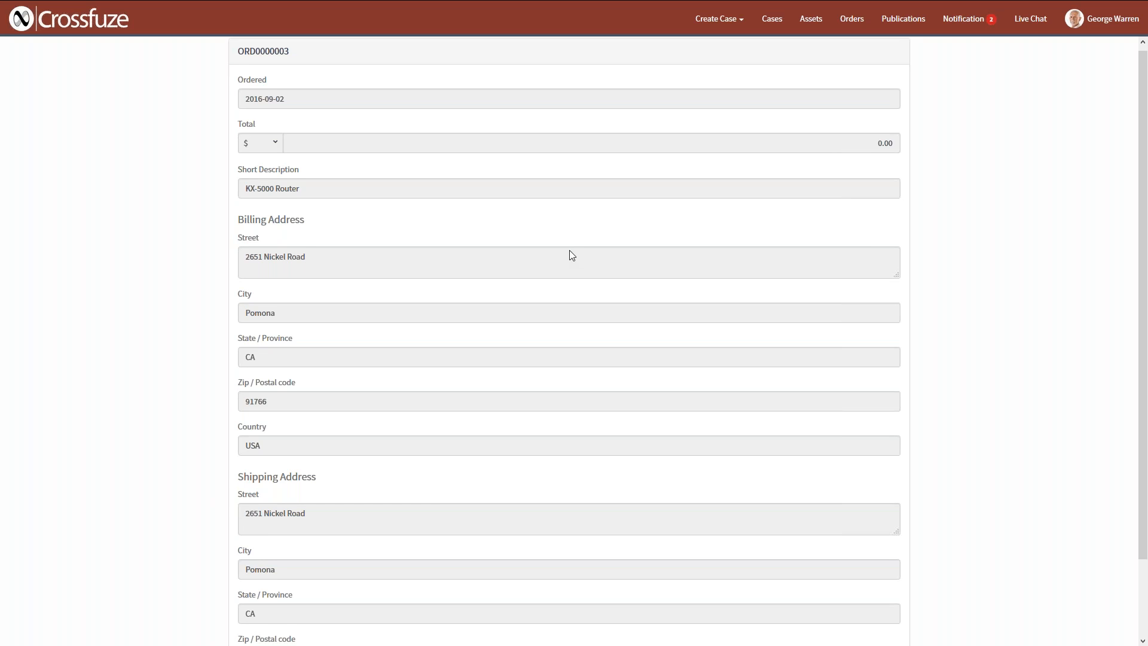
scroll(550, 465, up, 3)
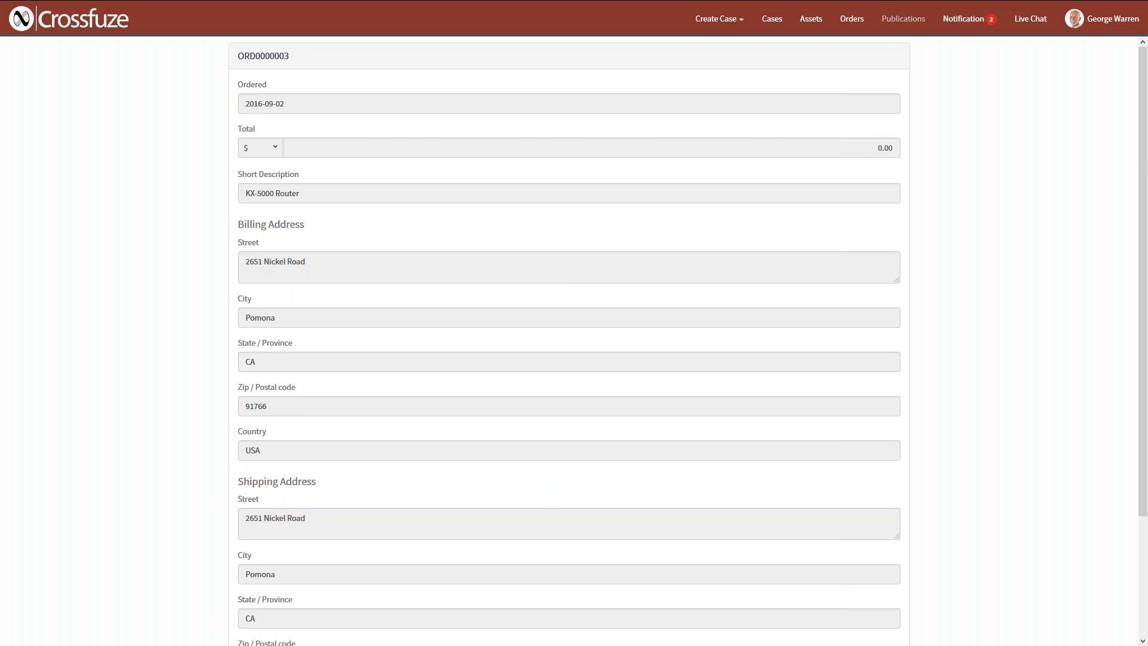
Open the publication "ACME Analytics Suite - Release Notes - Geneva Patch 1" and read through it.
click(902, 18)
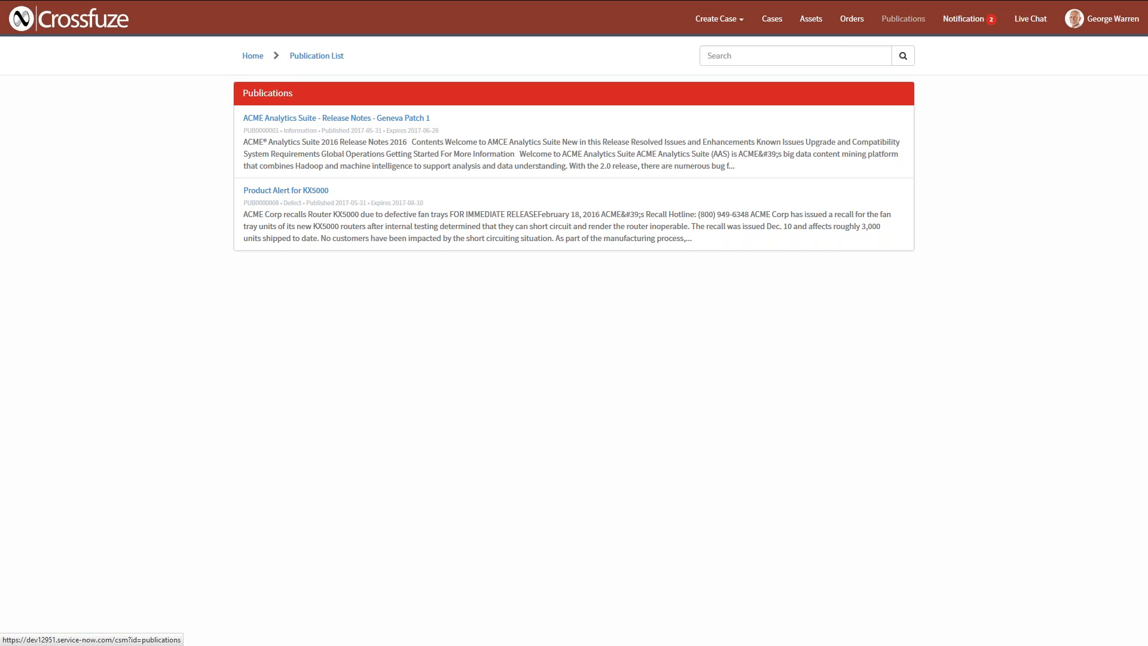
click(428, 121)
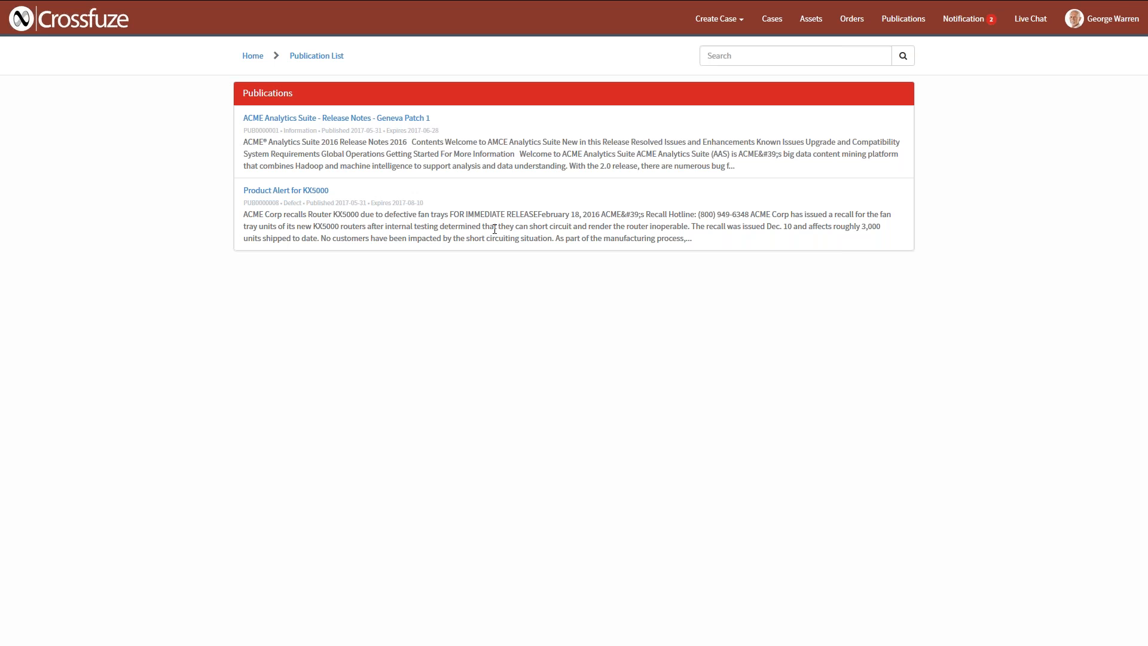
click(361, 122)
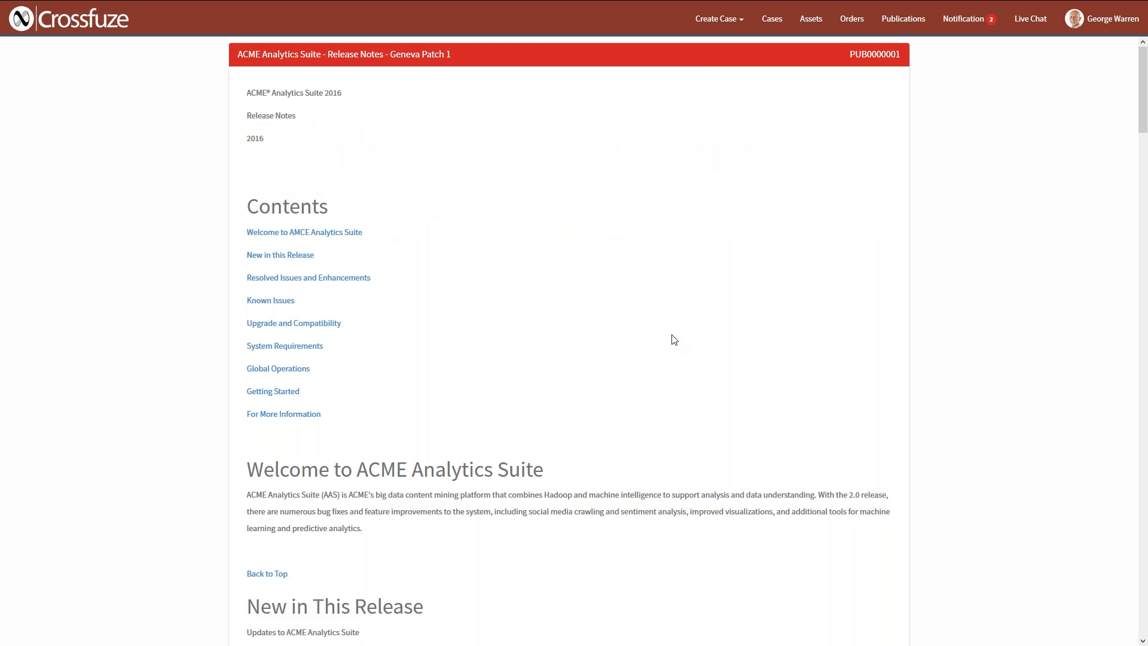
scroll(674, 340, down, 4)
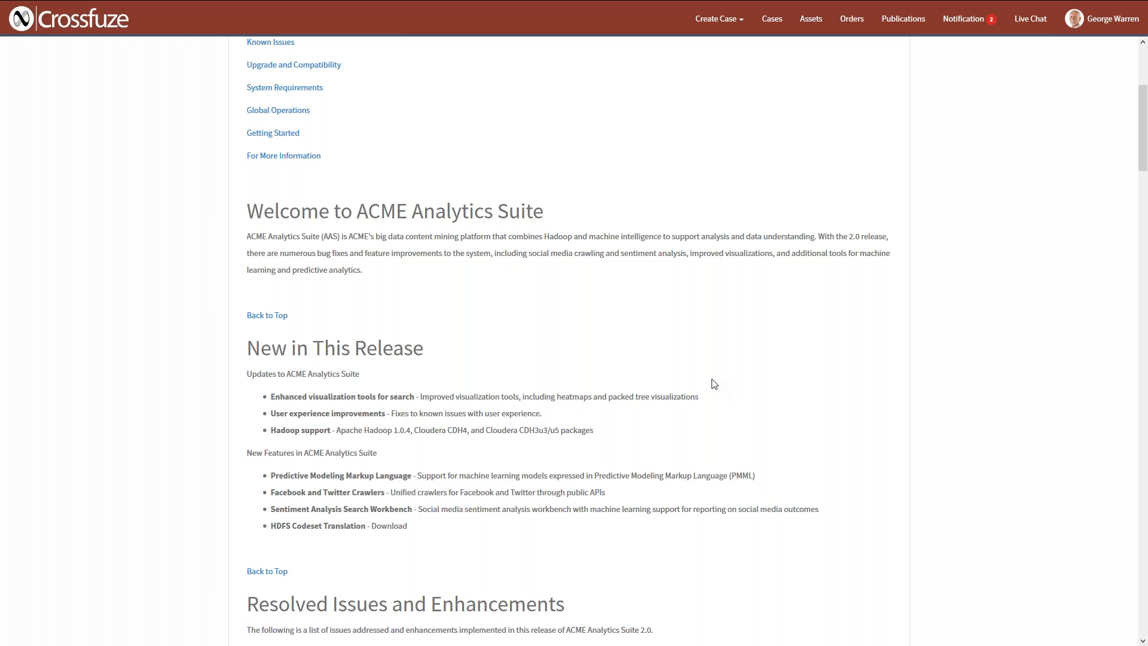
Check the customer's notification list and return to the portal home page.
scroll(709, 391, up, 5)
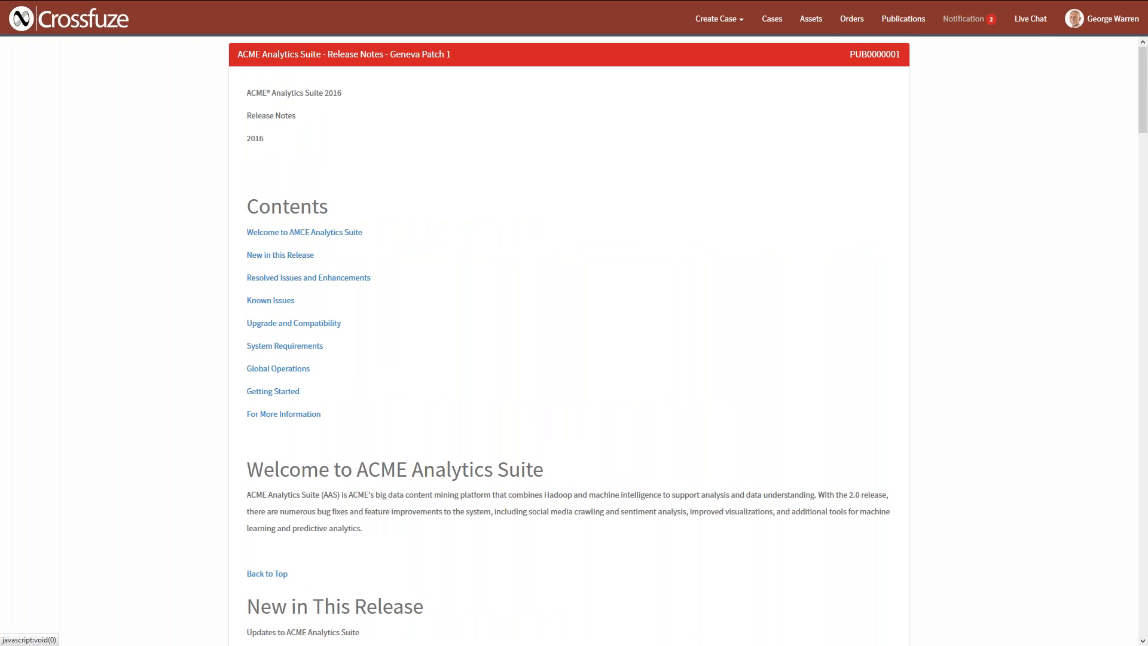
click(963, 18)
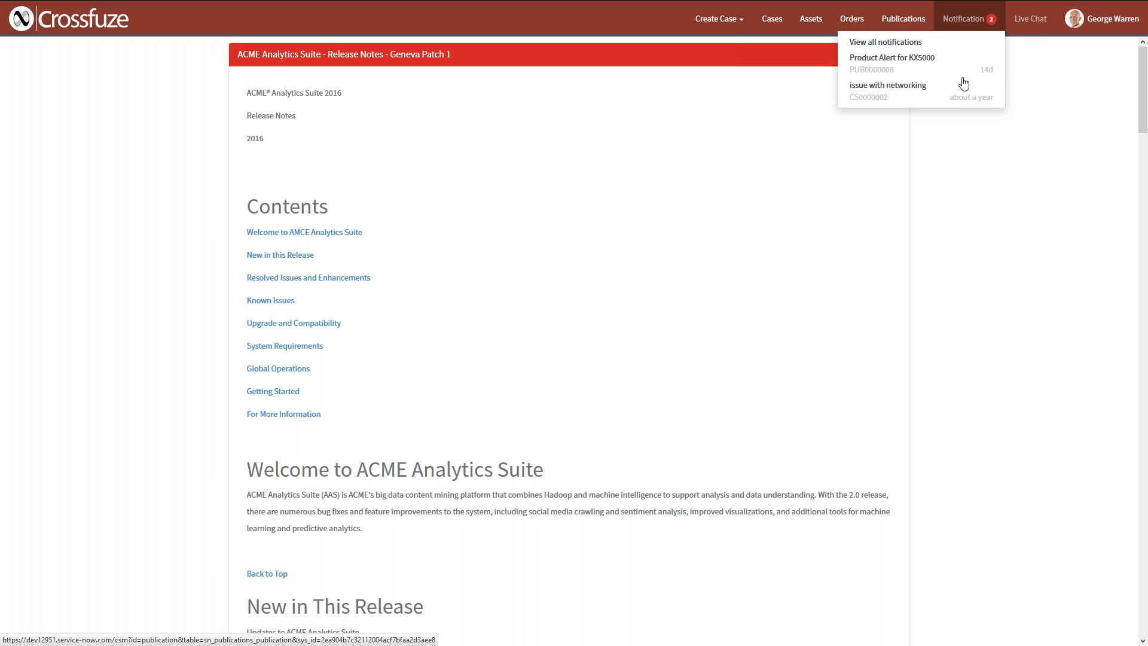
key(F11)
click(84, 58)
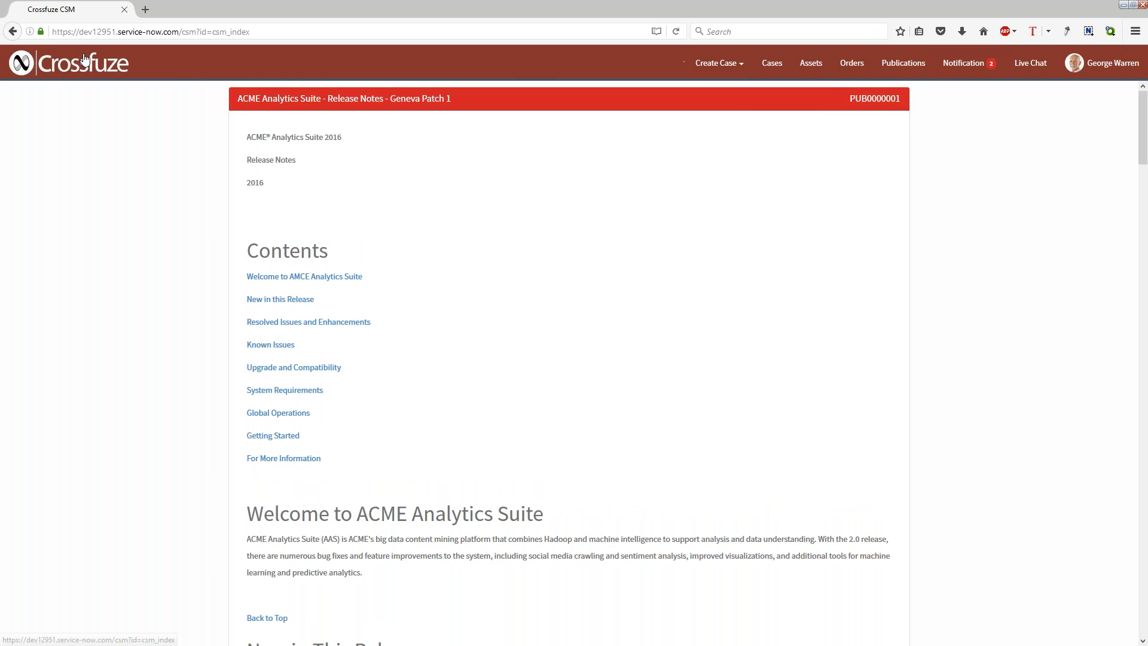
key(F11)
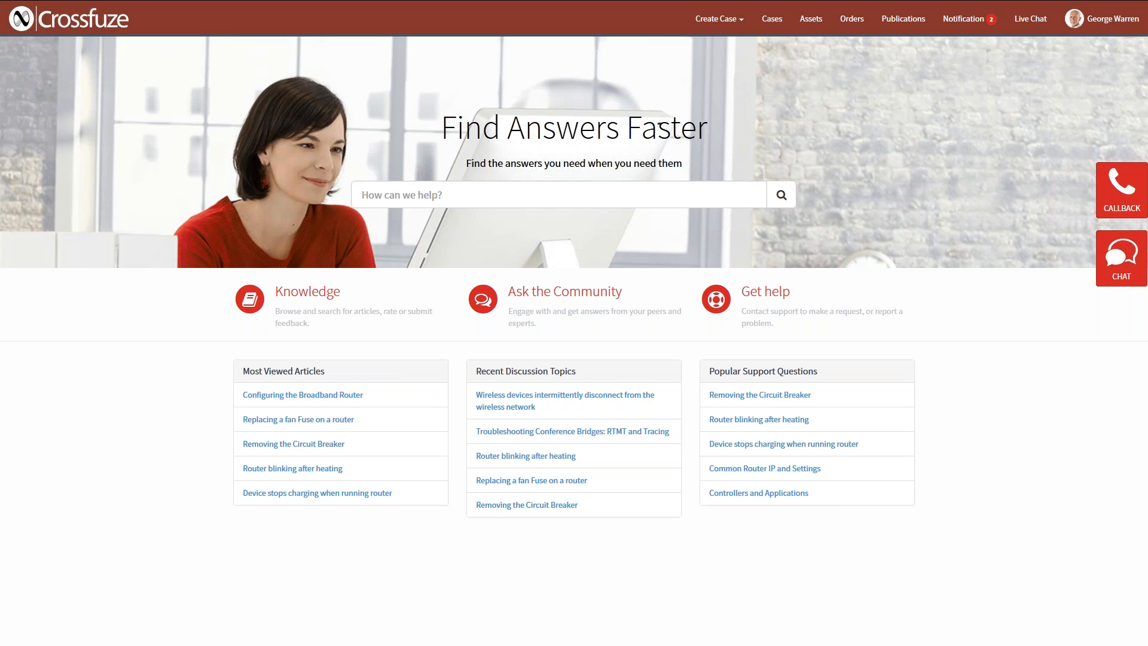
Start a live chat with Customer Service by sending the question "How do I reboot the server?".
click(1109, 267)
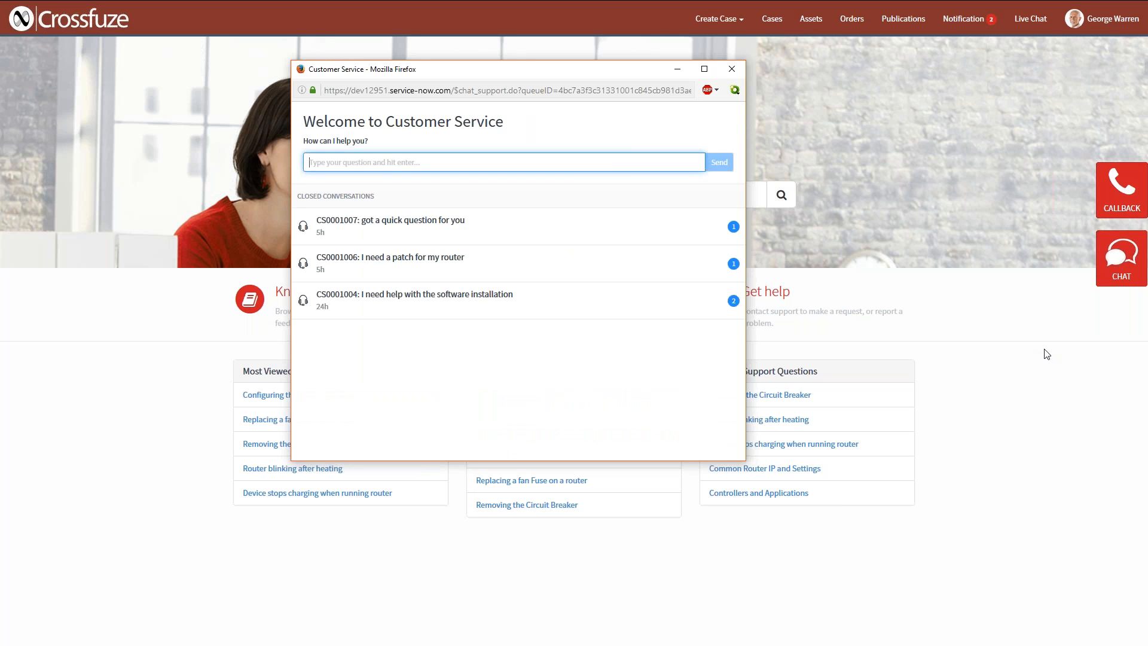
click(400, 353)
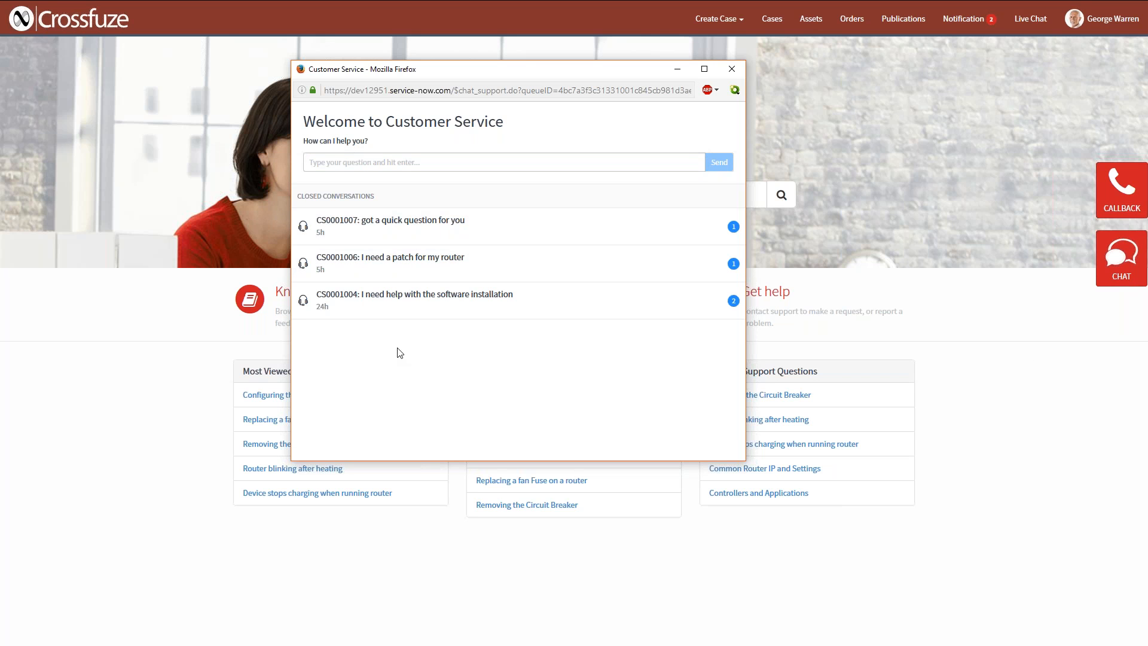
click(420, 165)
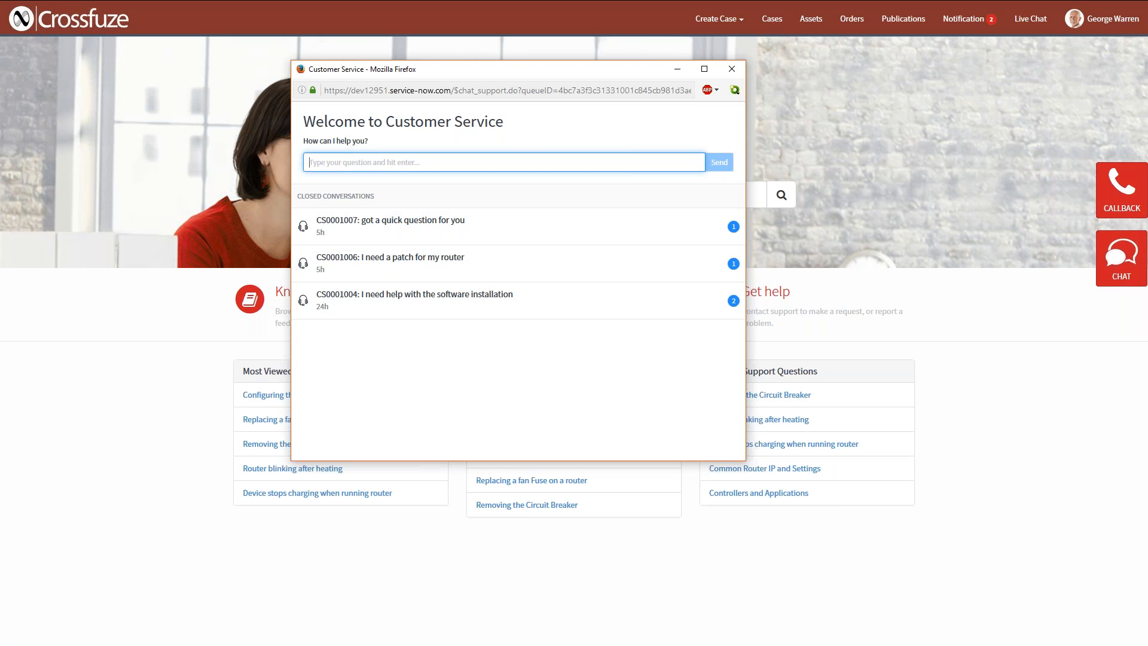
text(How dop I reb)
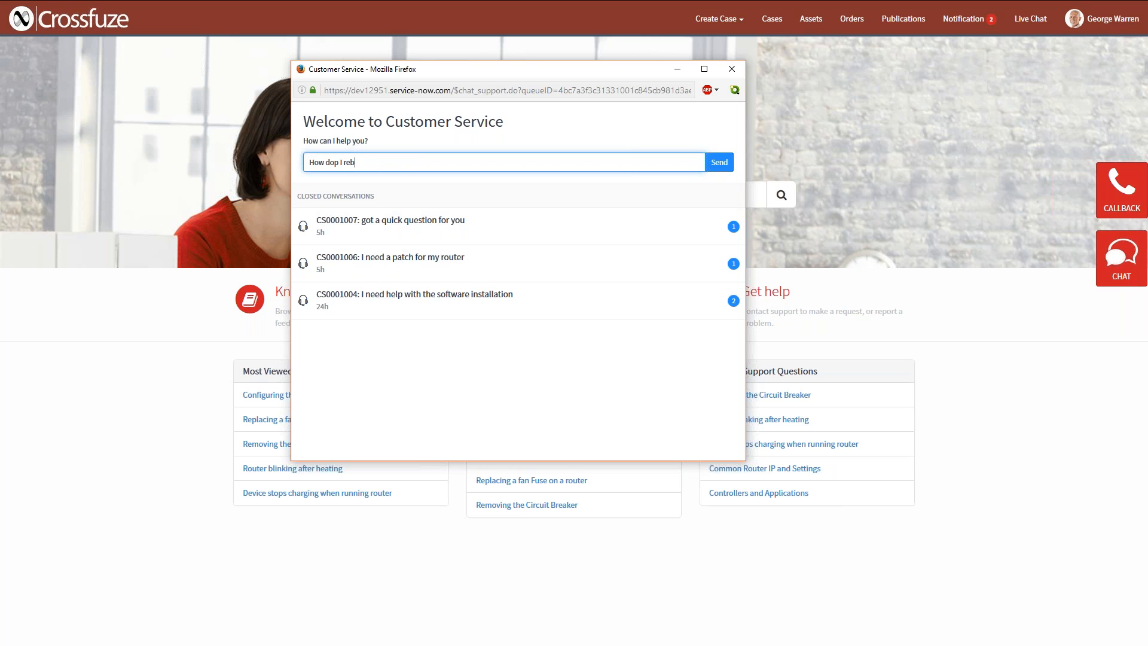
text(oot)
click(338, 162)
key(BackSpace)
text(the server?)
key(Return)
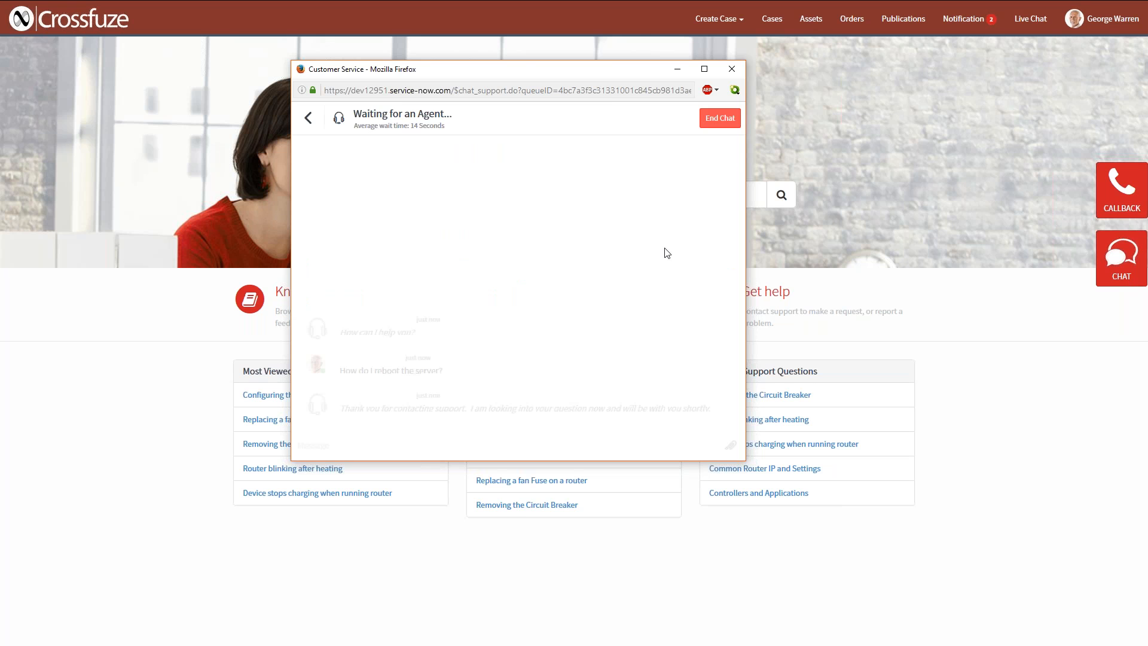
Switch to the agent's CSM window at full size, review the Service Manager dashboard and toggle the chat sidebar off and on.
key(super+Left)
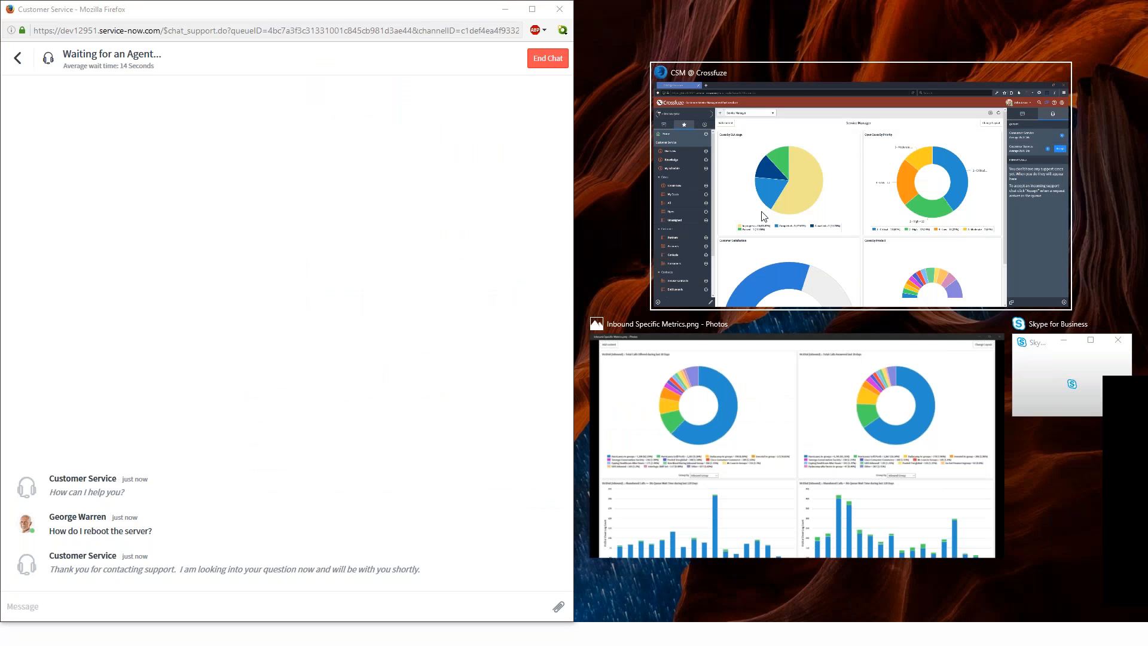
click(764, 216)
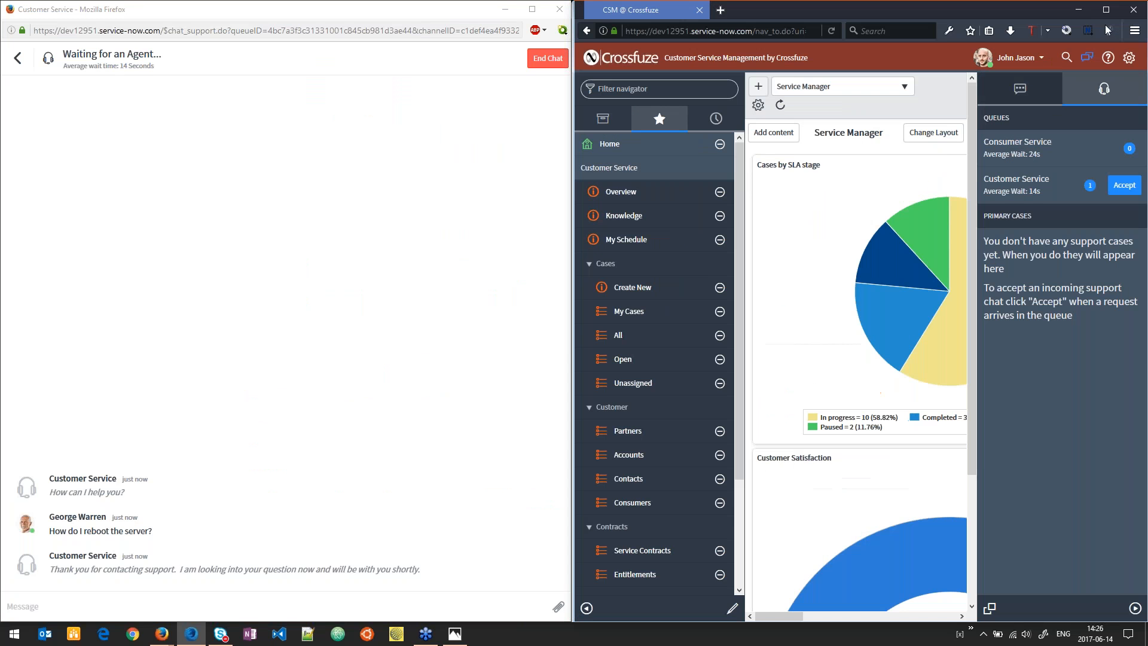
click(1107, 11)
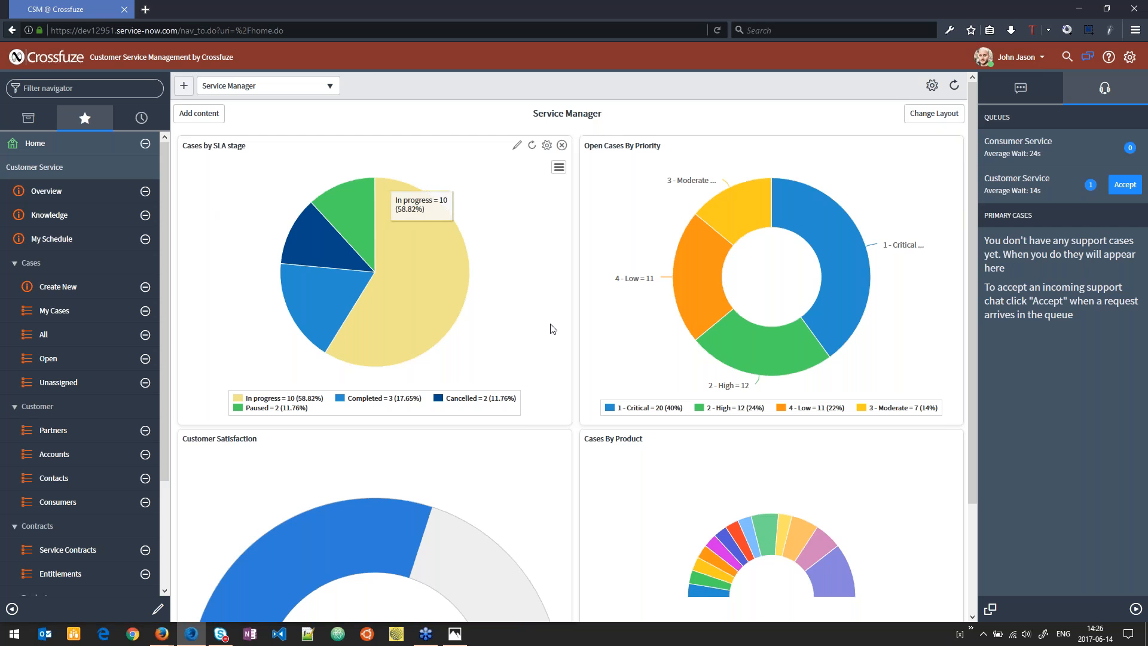
scroll(614, 417, down, 4)
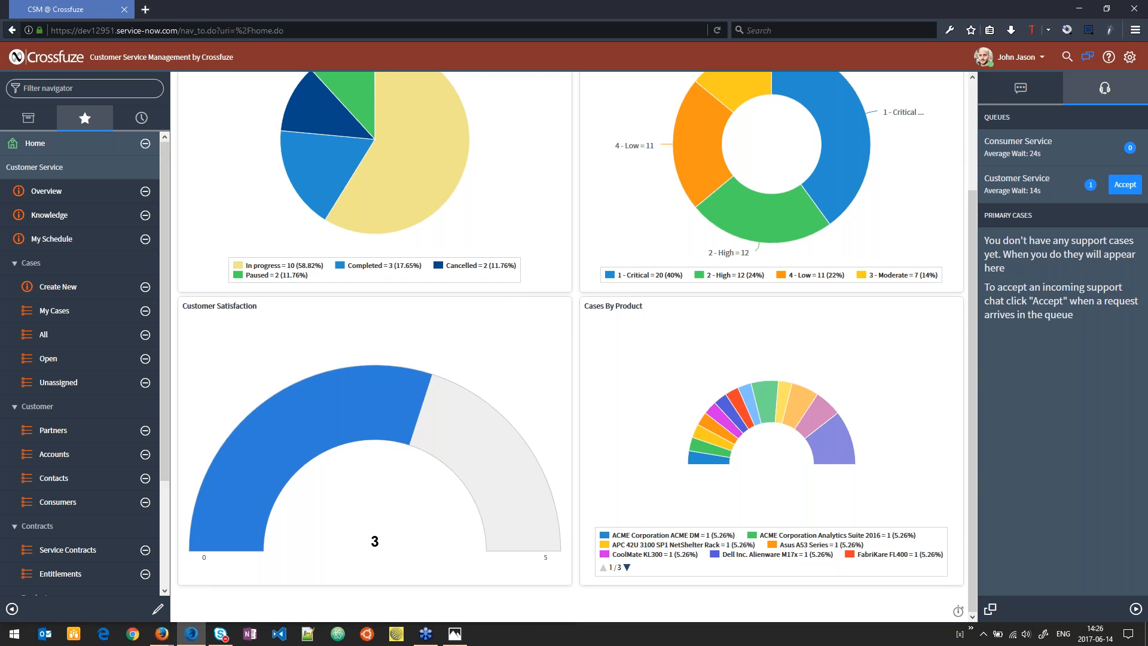
scroll(715, 254, up, 4)
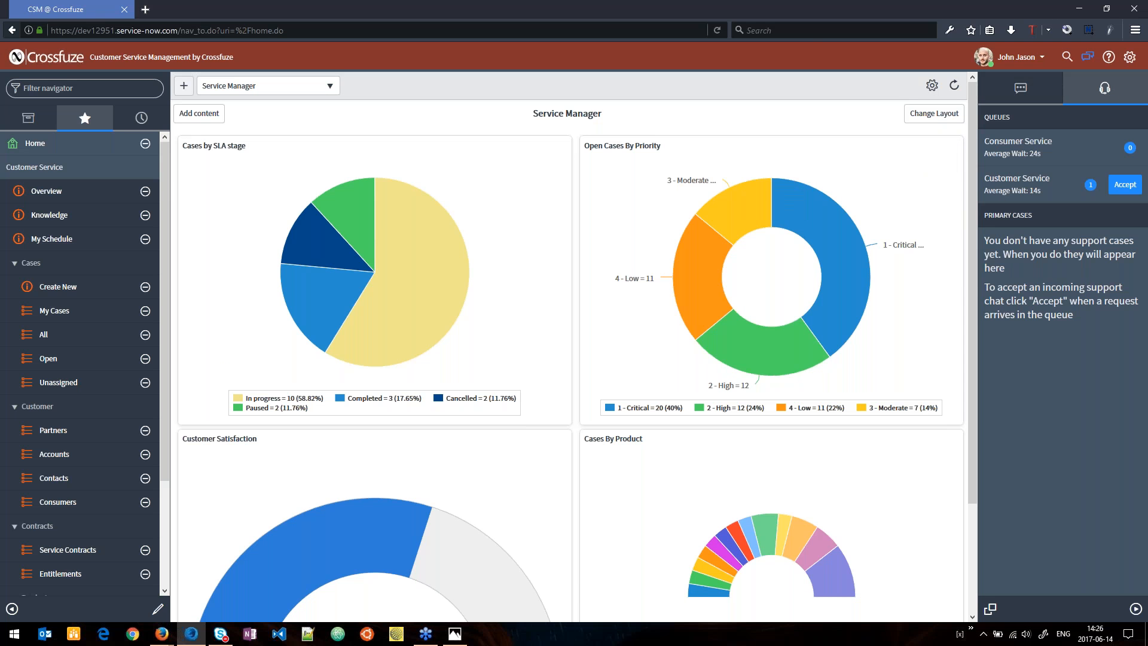
click(1088, 56)
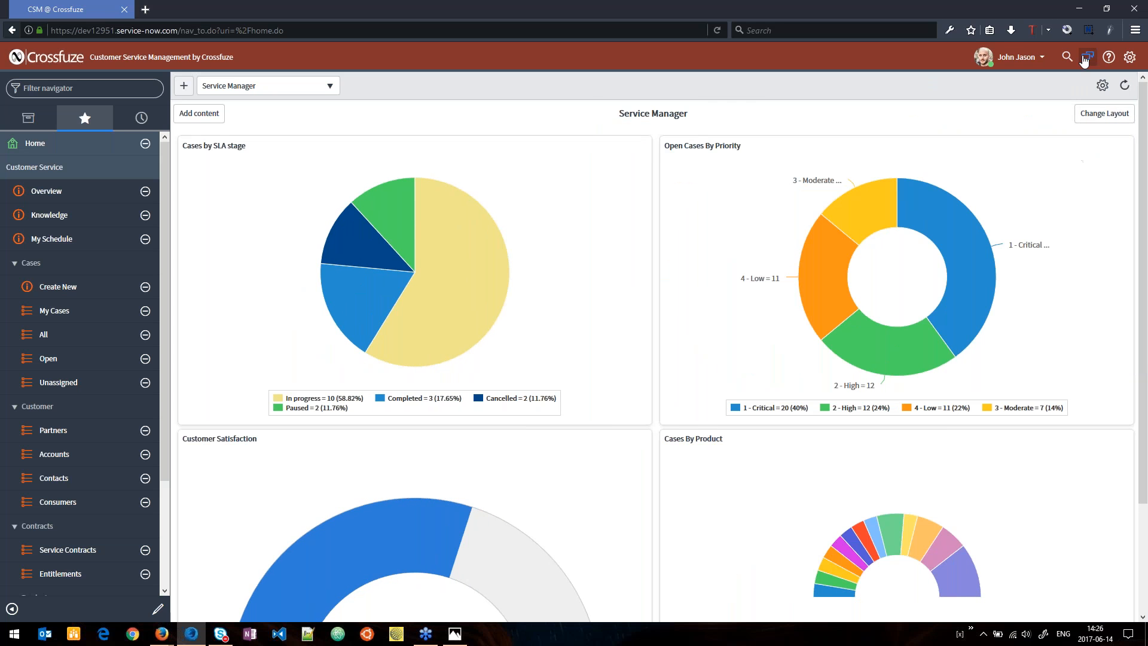
click(1086, 57)
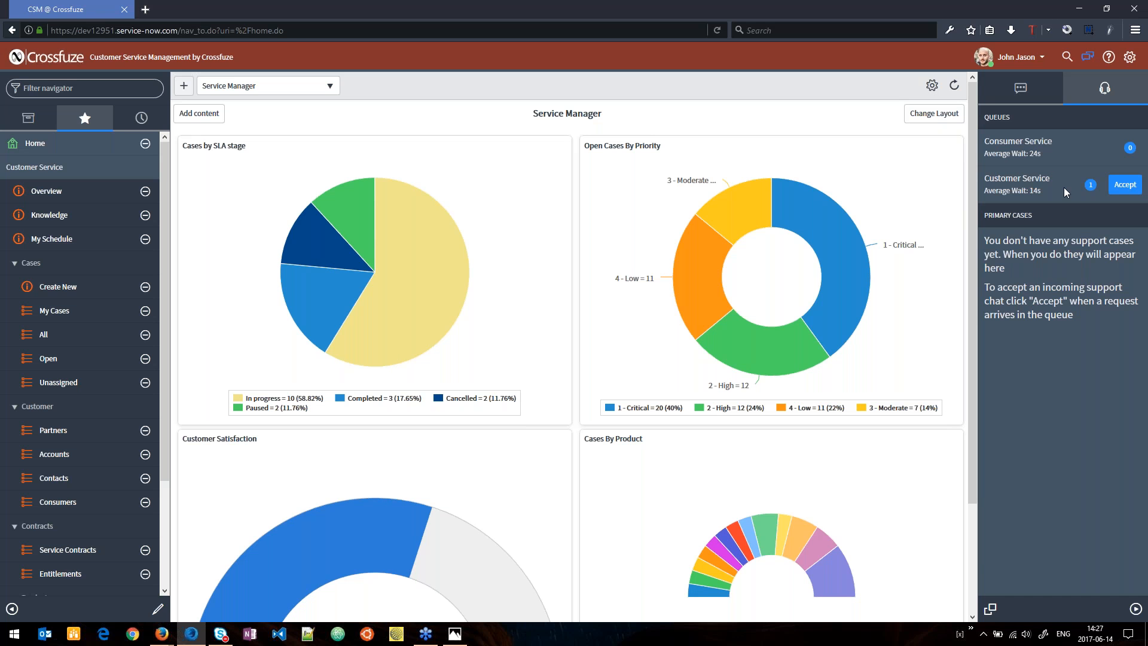
Accept the waiting Customer Service chat and arrange a narrow customer chat window beside a wider agent window.
click(1123, 186)
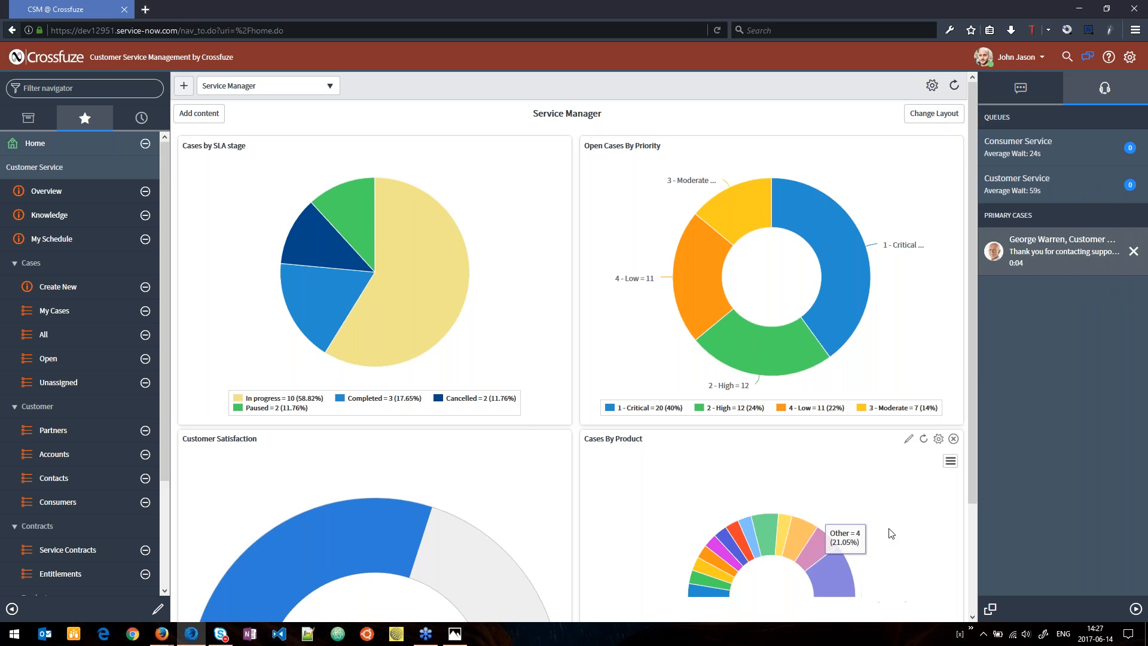
key(super+Right)
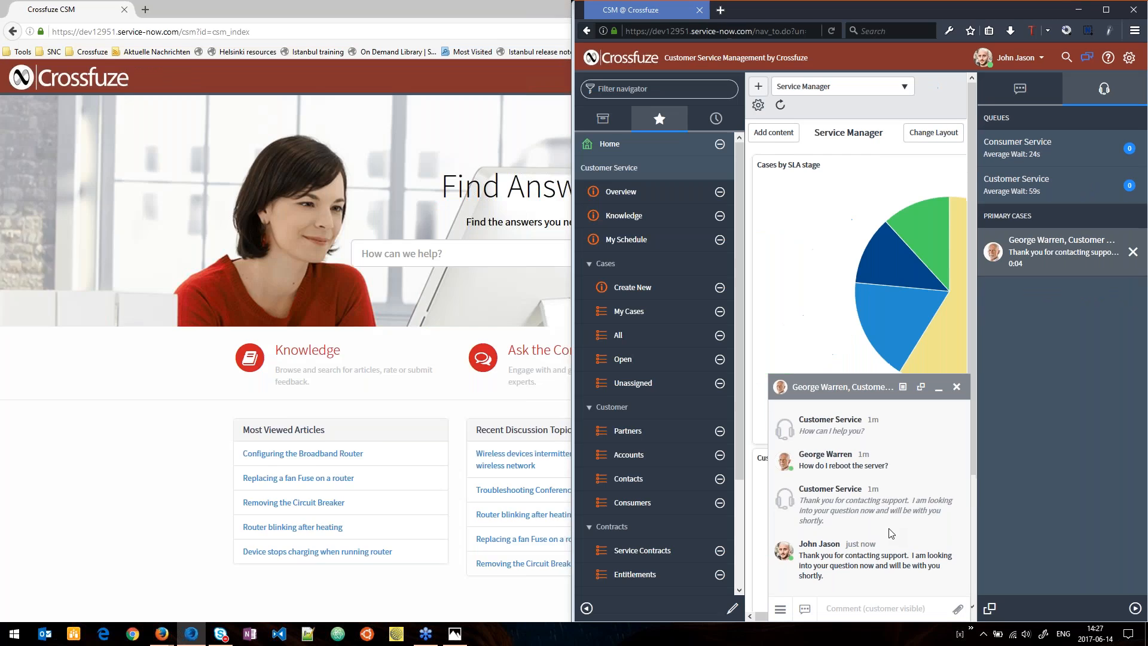
click(90, 149)
drag(574, 254, 226, 259)
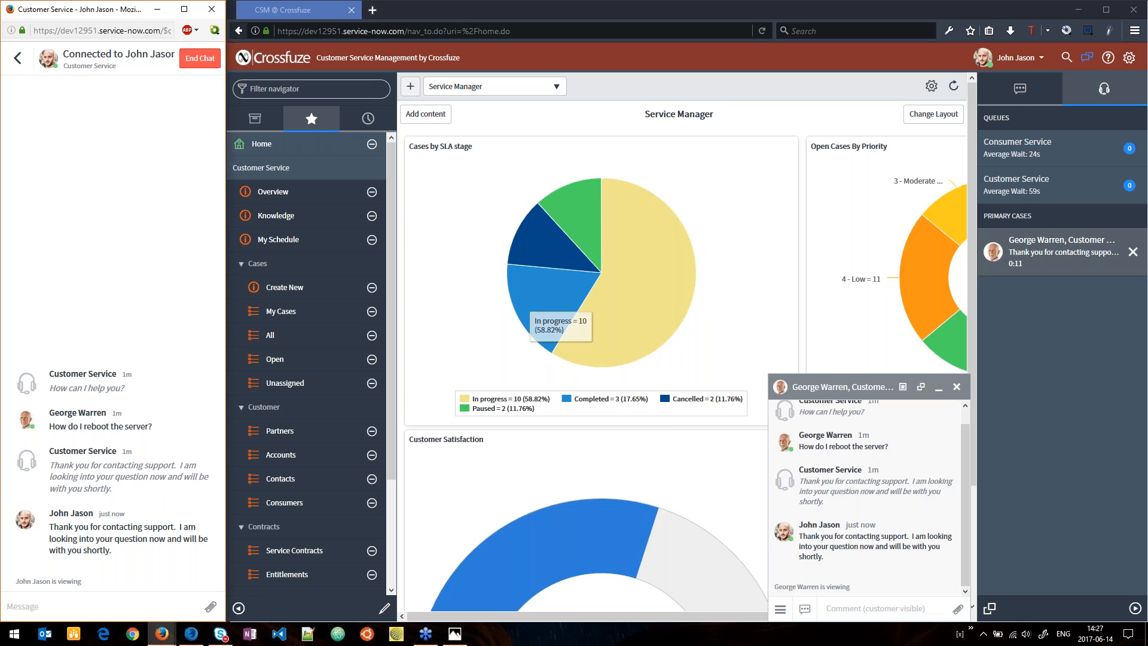
Reply to the customer as the agent with "I sure will help you with that".
click(844, 614)
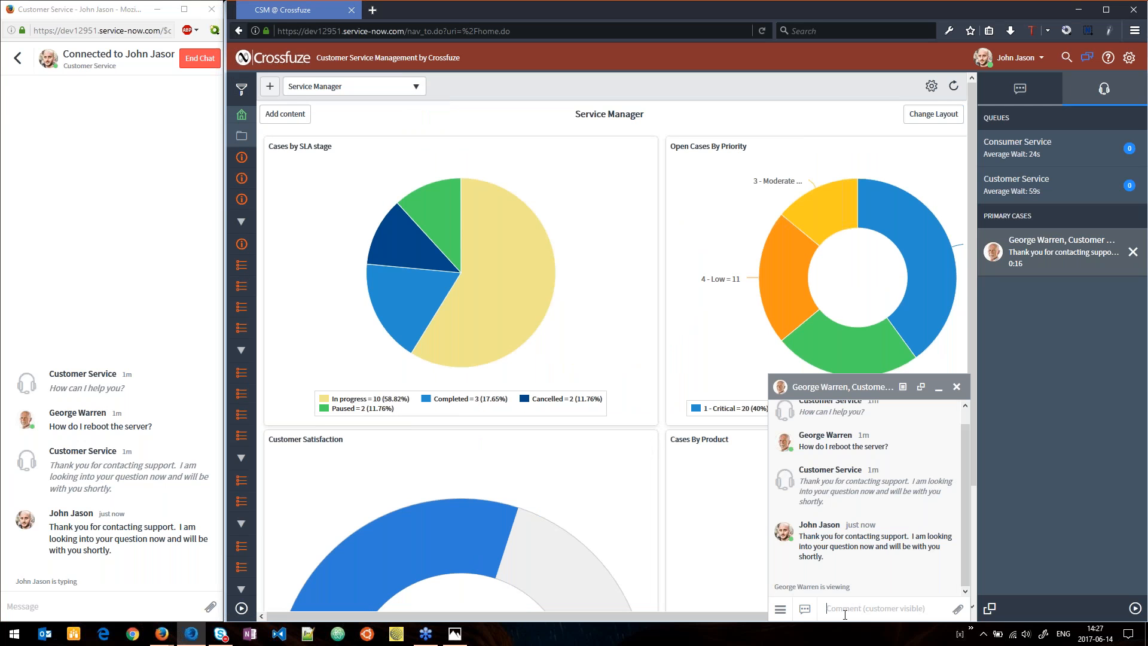
text(I sure will help you with that)
key(Return)
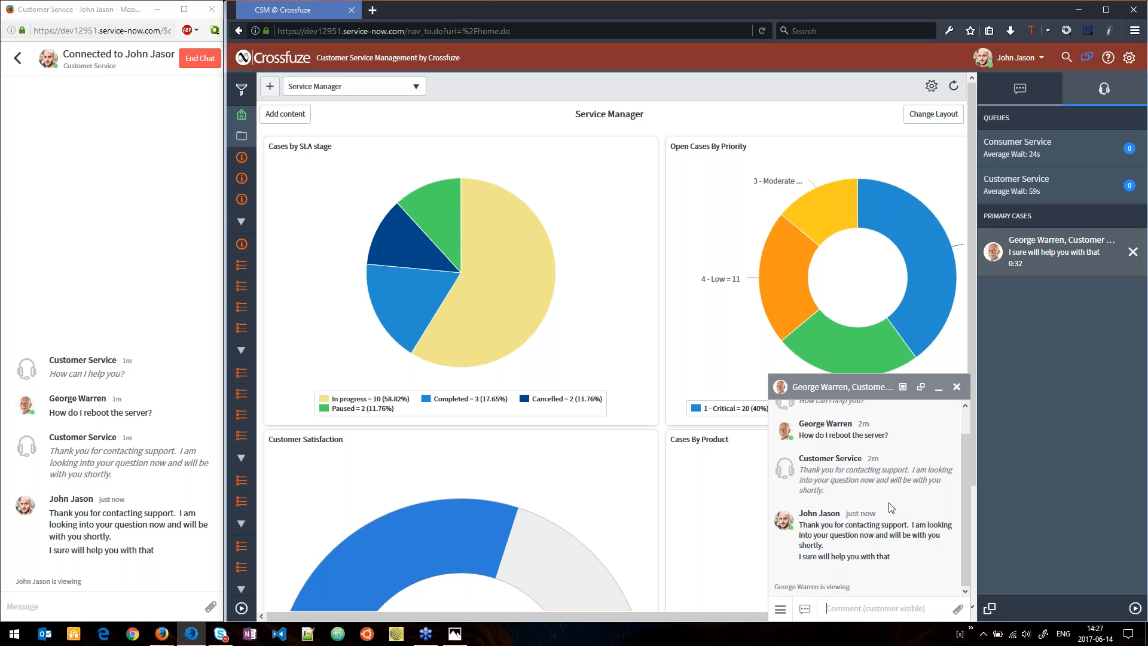
Expand the agent chat to its own page and share the Customer Service knowledge article "Configuring the Broadband Router" in the conversation.
click(921, 386)
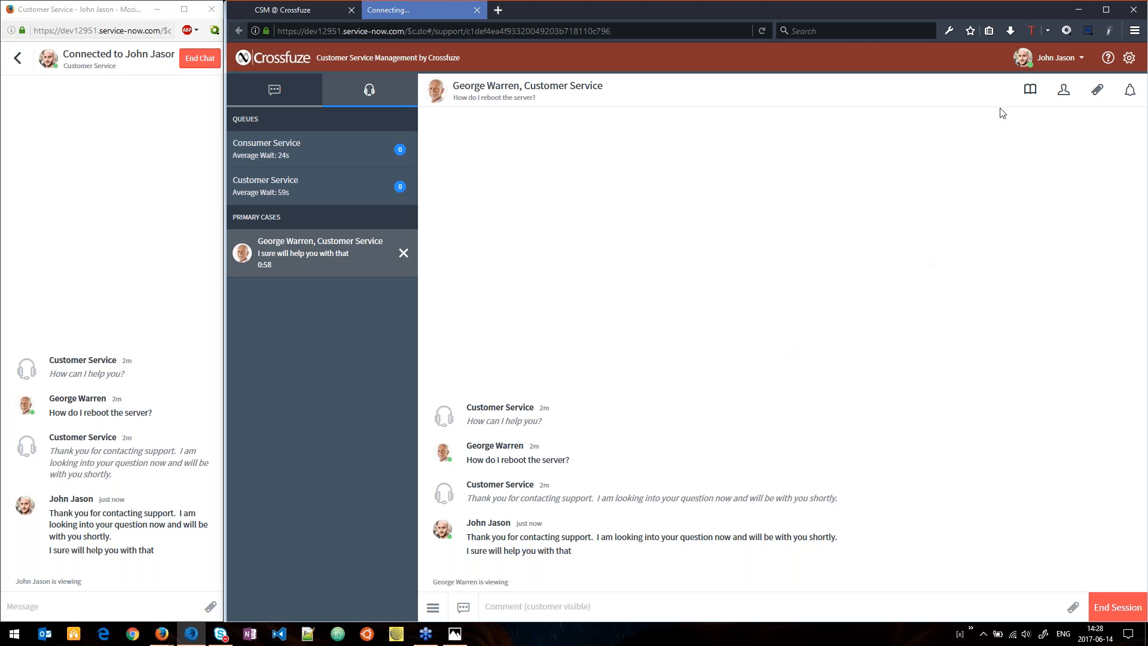
click(1031, 91)
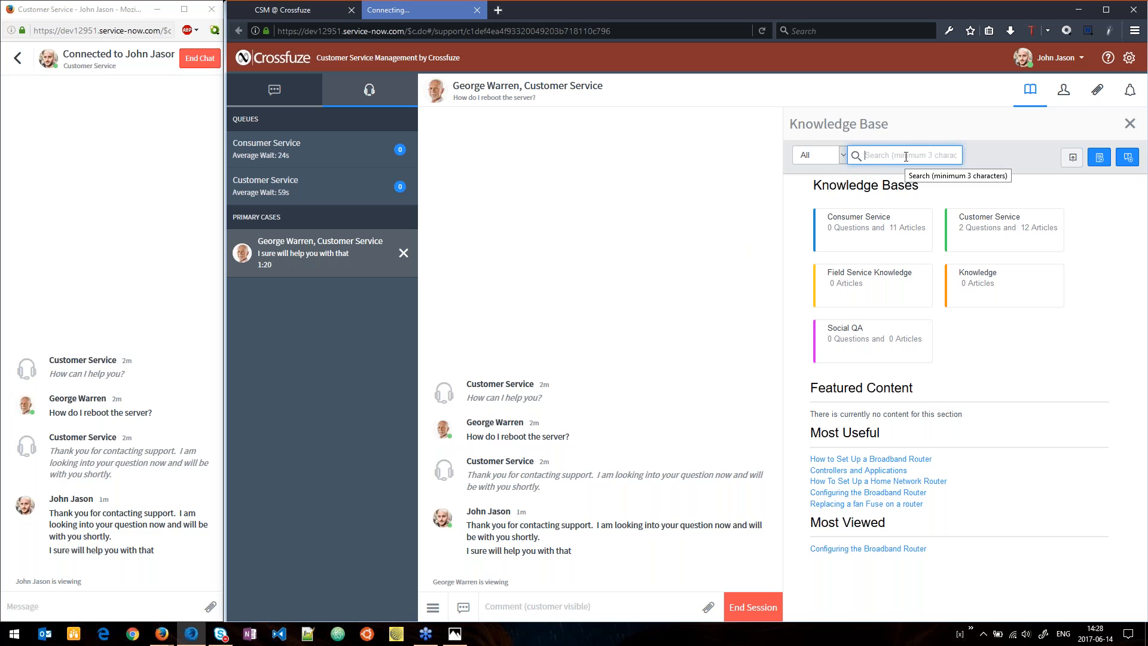
click(1013, 234)
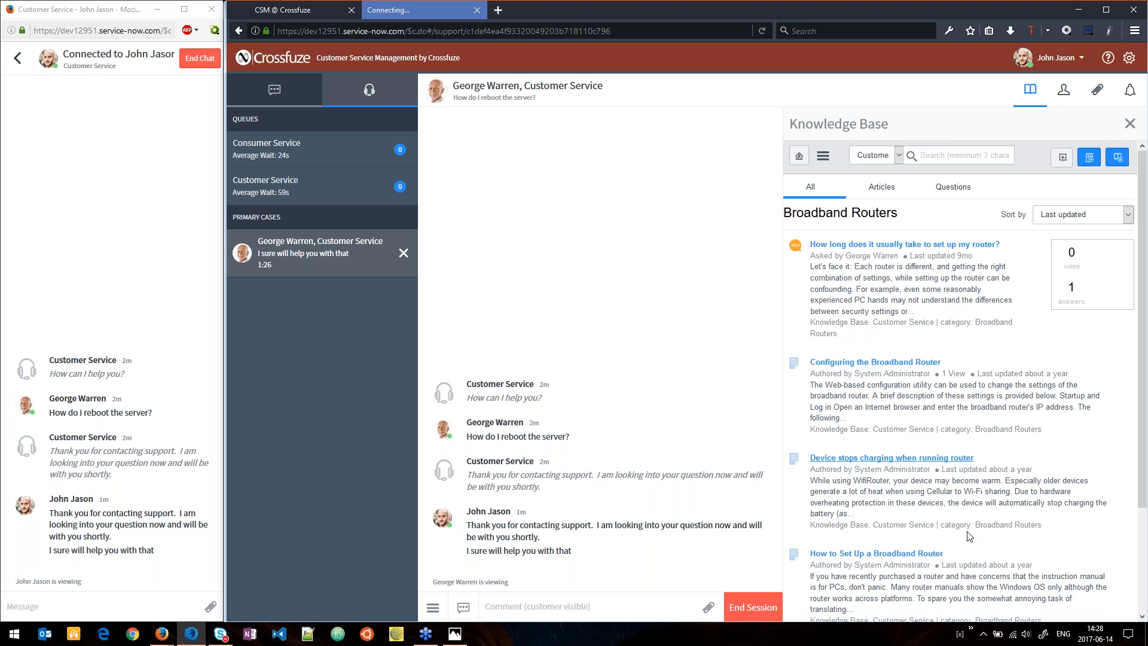
drag(917, 364, 681, 368)
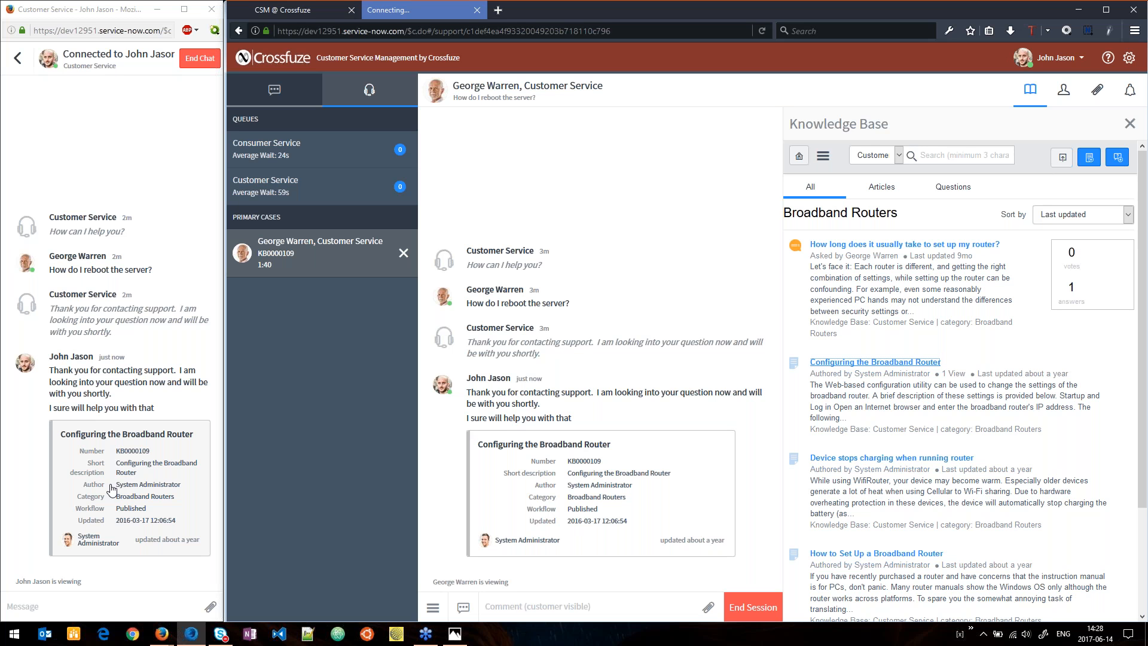
Attach the desktop file CSMTurnkeyOneSheet-Web-F.pdf to the agent chat.
click(1064, 90)
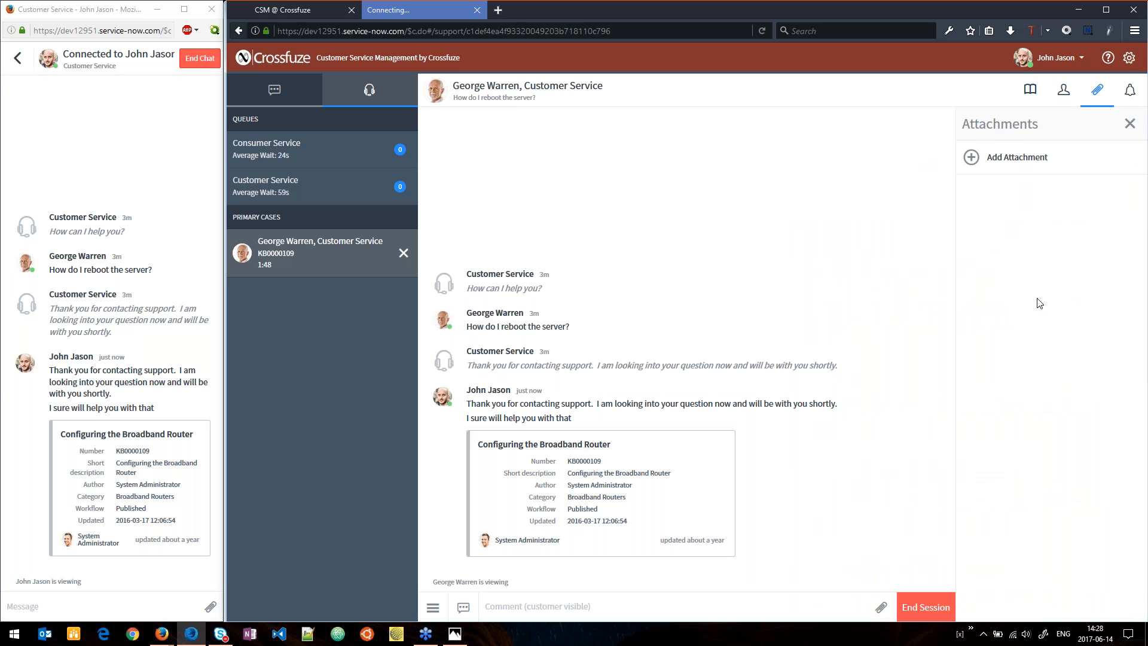
click(1016, 156)
click(439, 84)
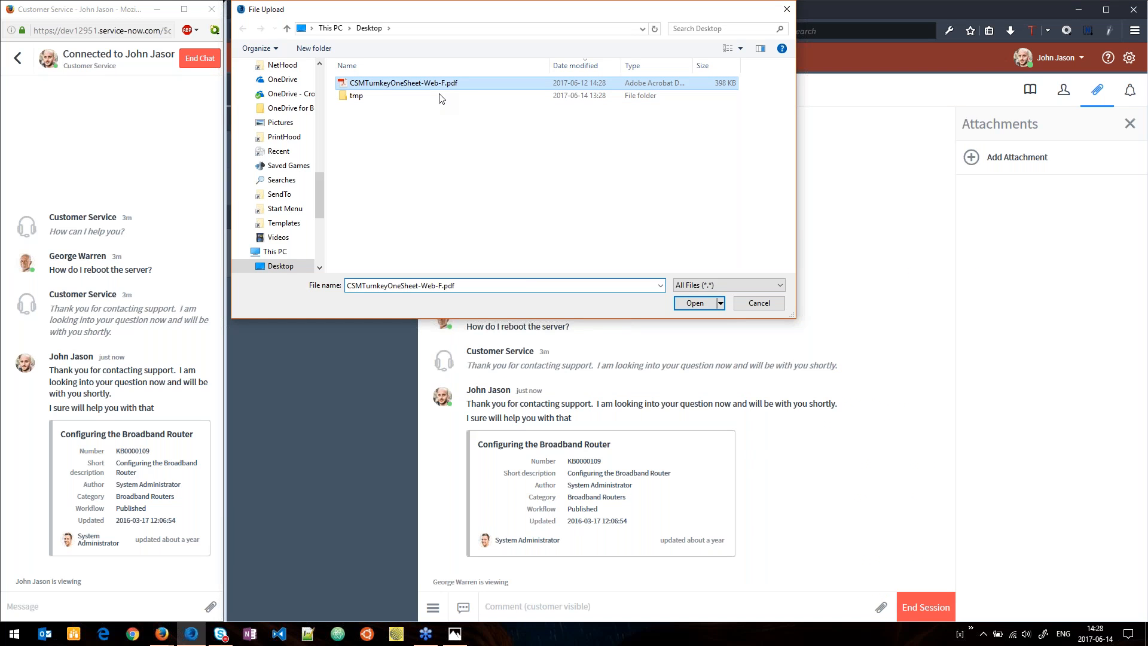
click(721, 306)
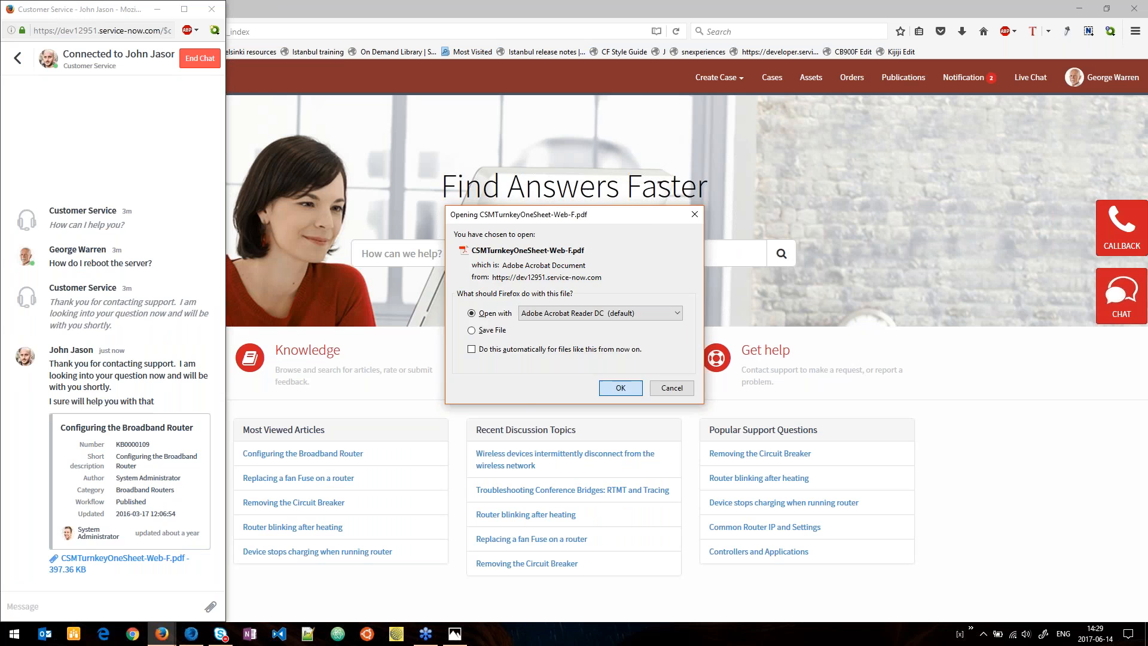
View the received PDF in Adobe Acrobat Reader DC as the customer, and return to the agent's CSM chat window.
key(Return)
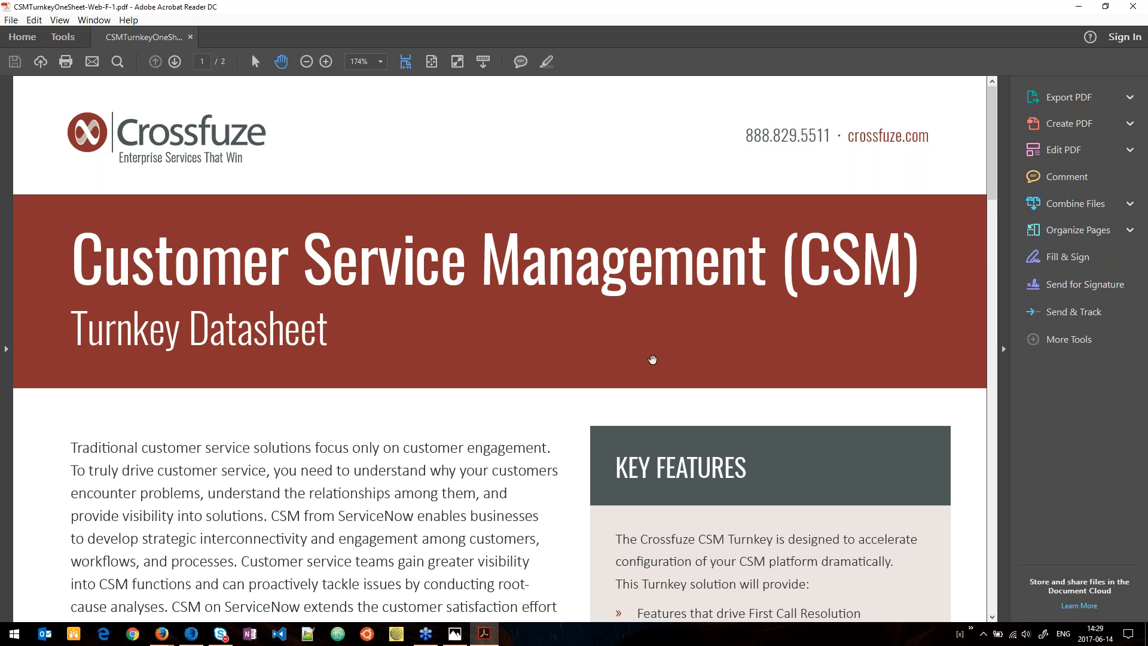
key(alt+Tab)
key(Tab)
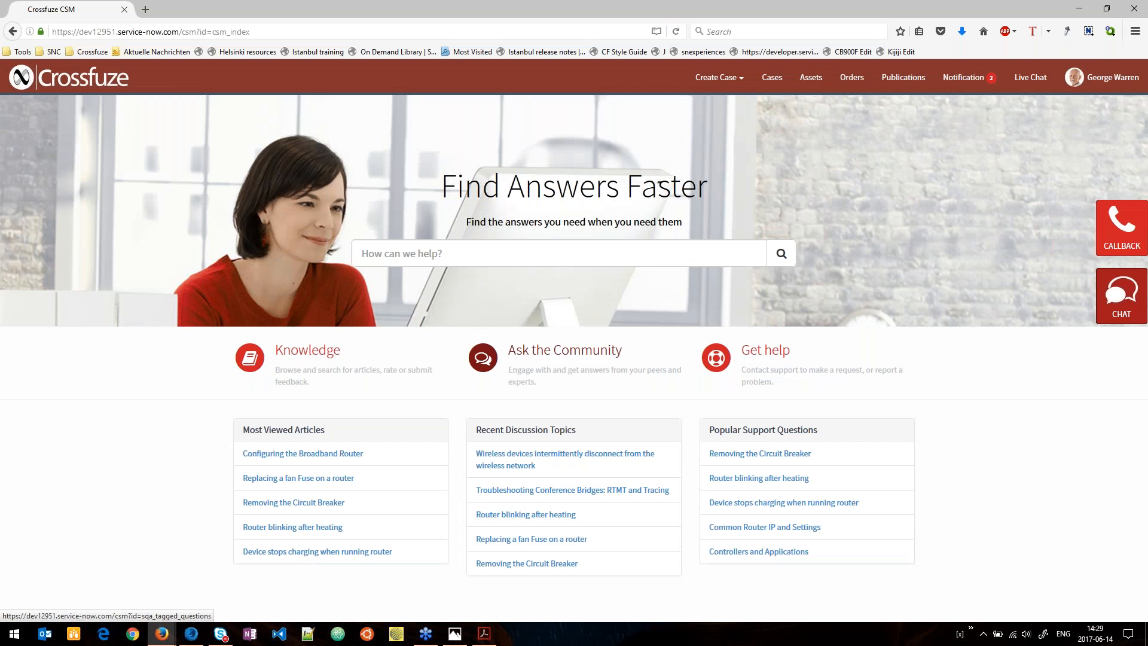
key(alt+Tab)
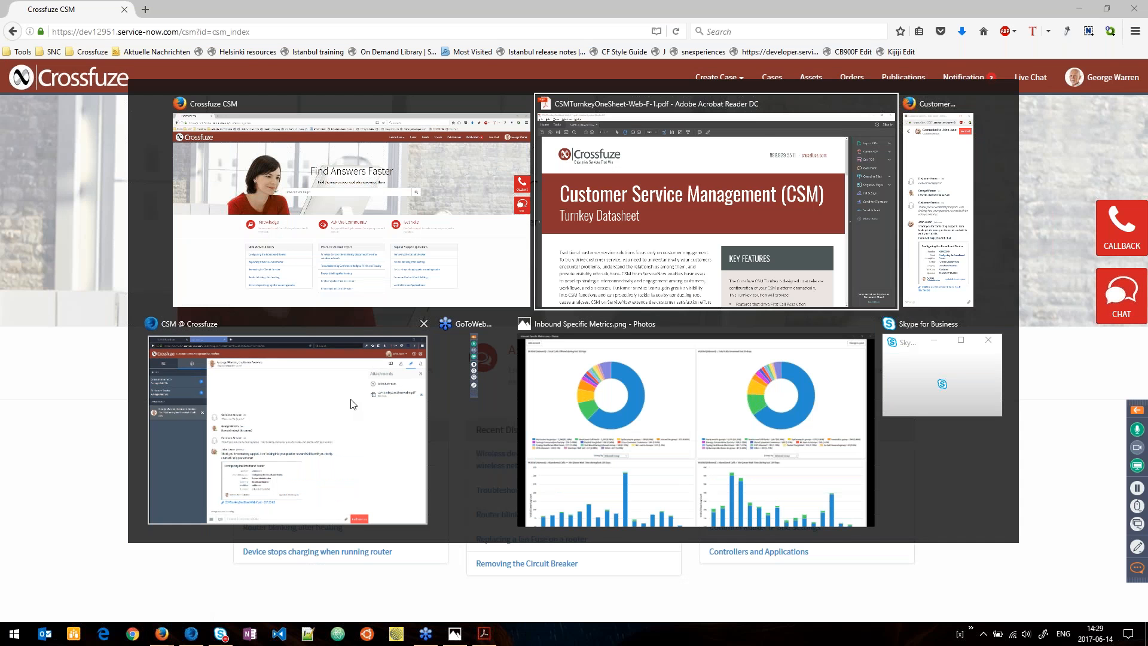
click(361, 351)
key(alt+Tab)
click(328, 395)
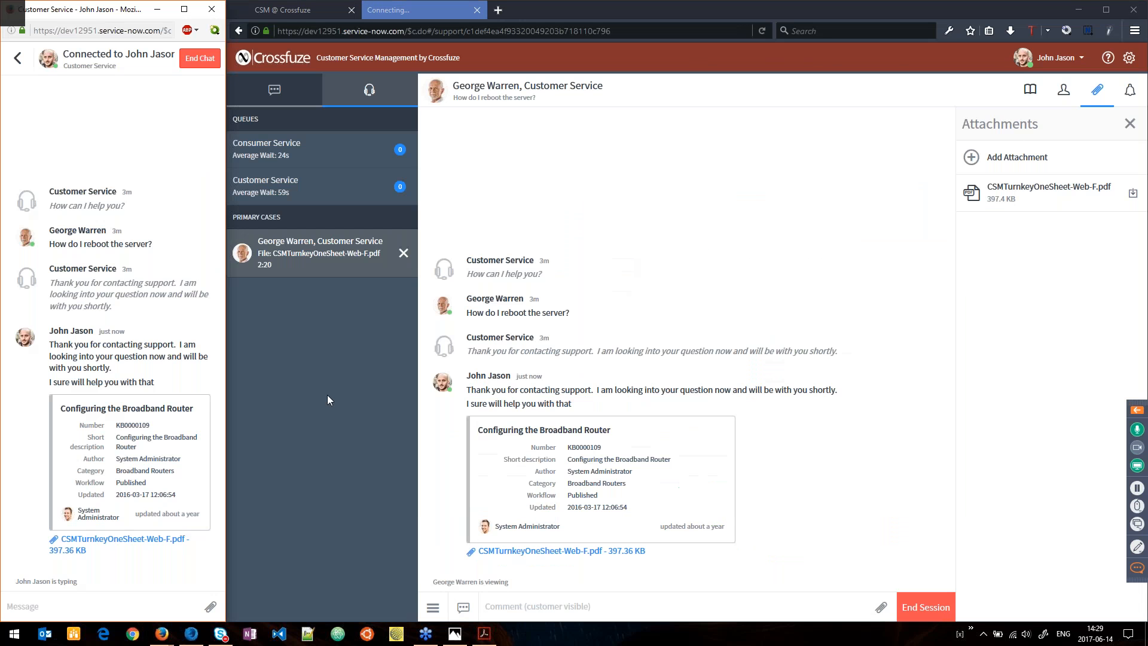
Close the Attachments pane and view the chat session's transfer options for other agents and queues, leaving the session untransferred.
click(875, 462)
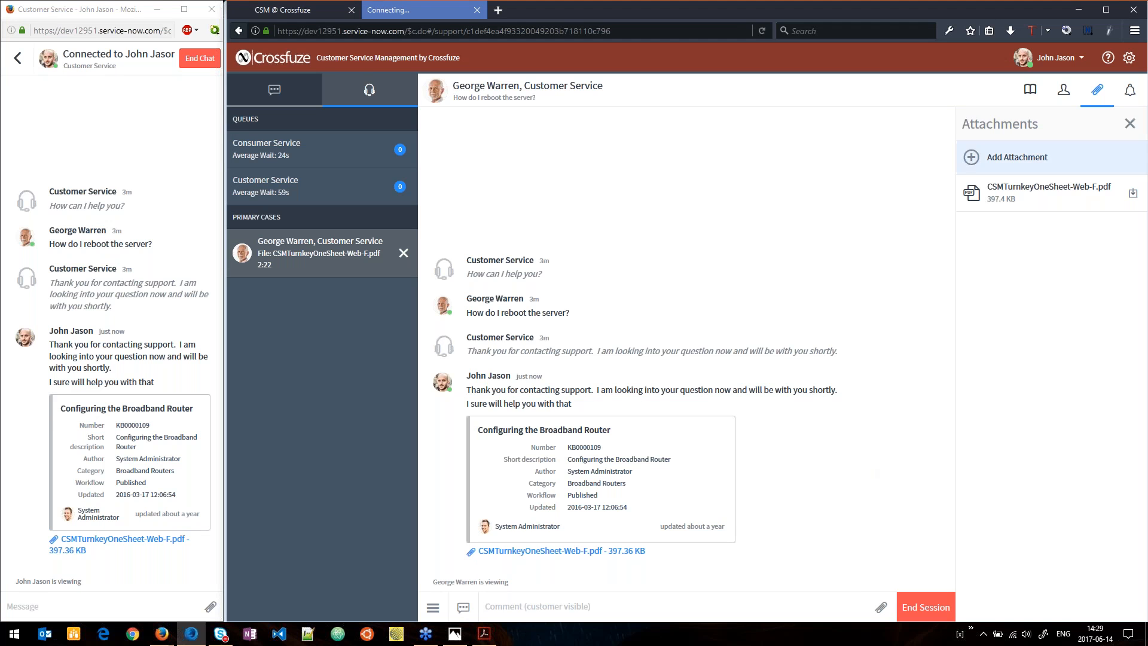
click(1129, 124)
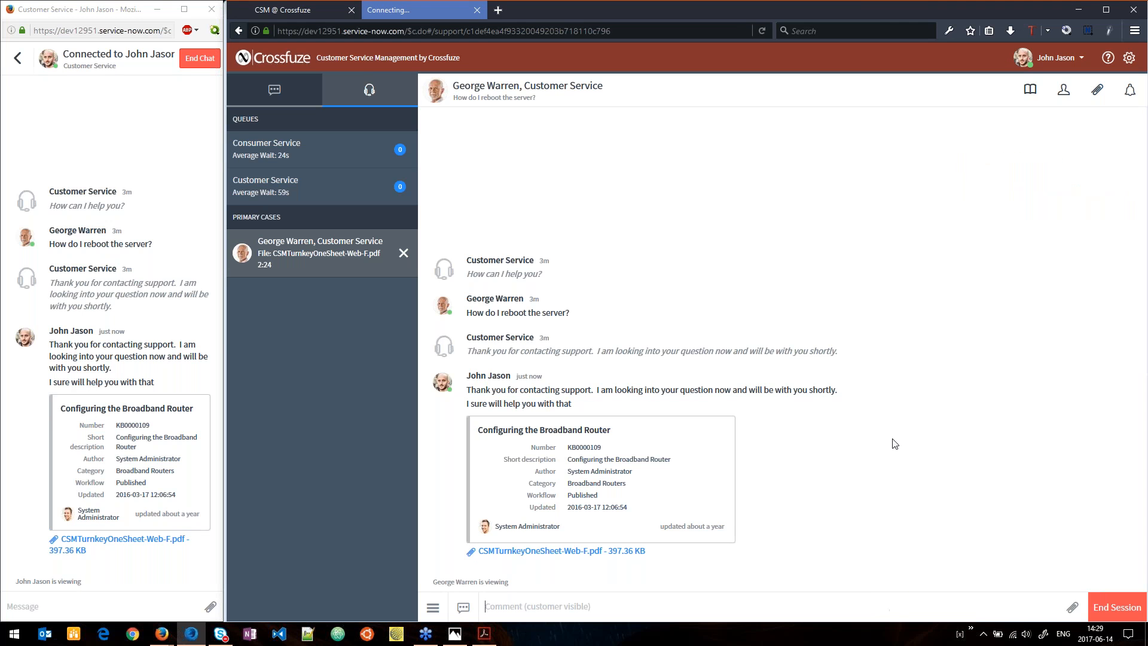
click(431, 610)
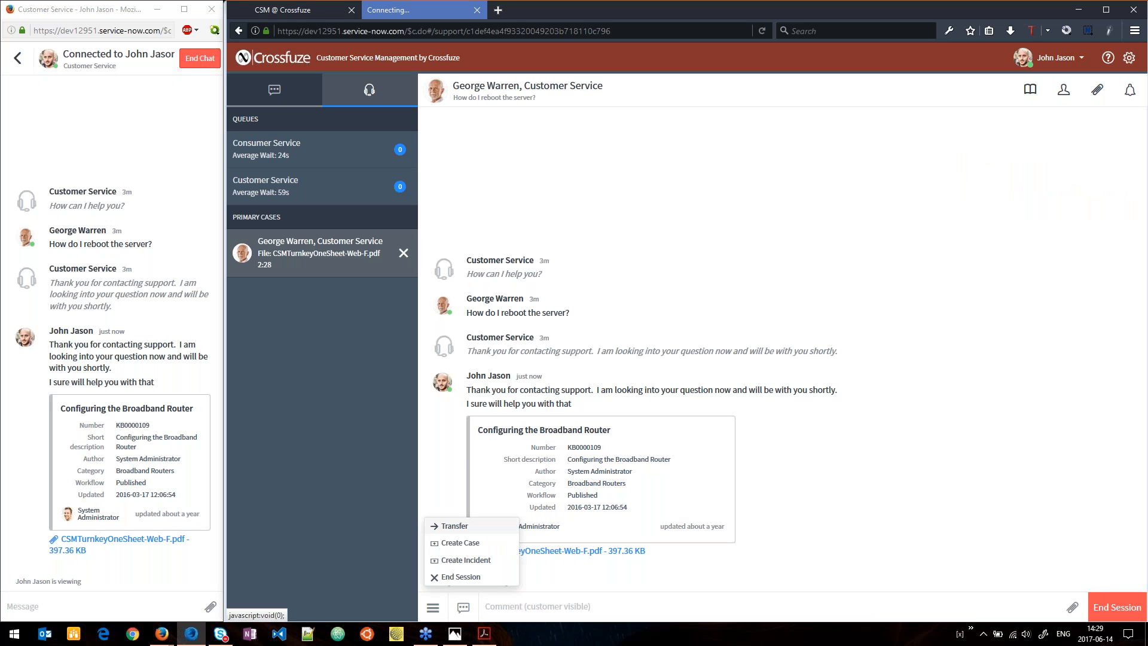
click(450, 529)
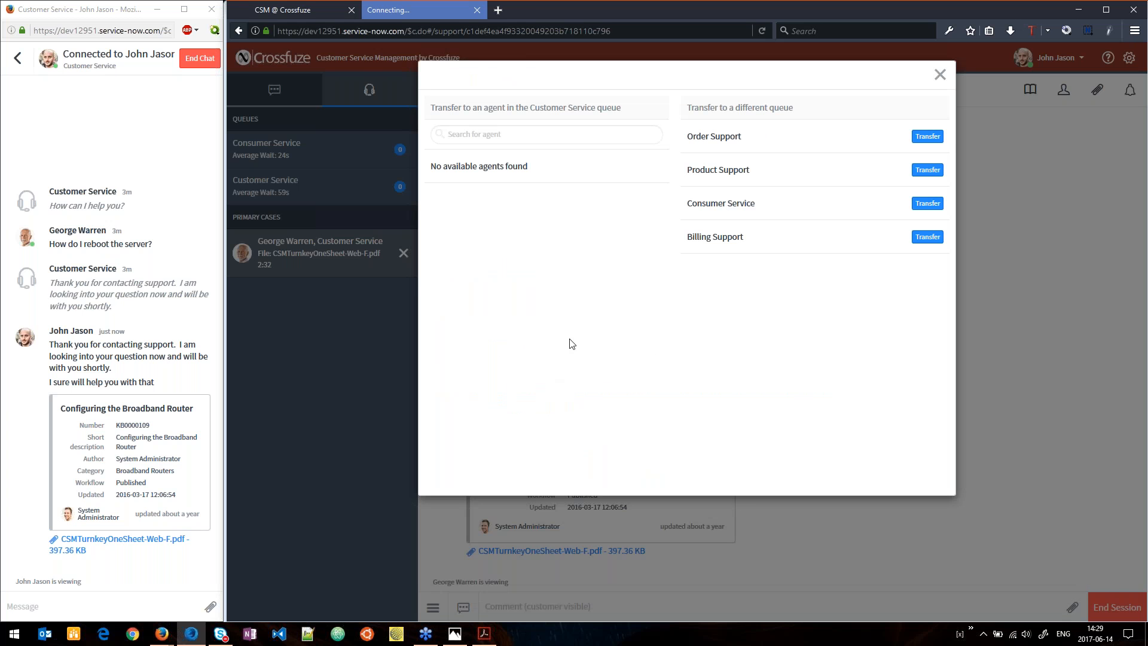
click(574, 131)
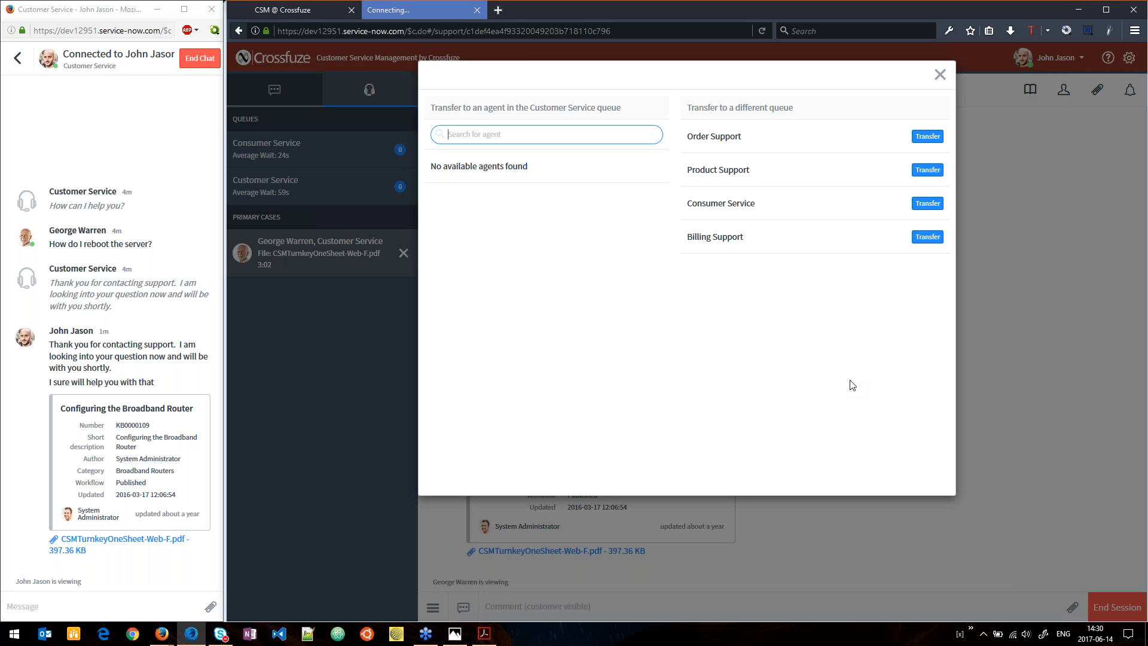
click(940, 75)
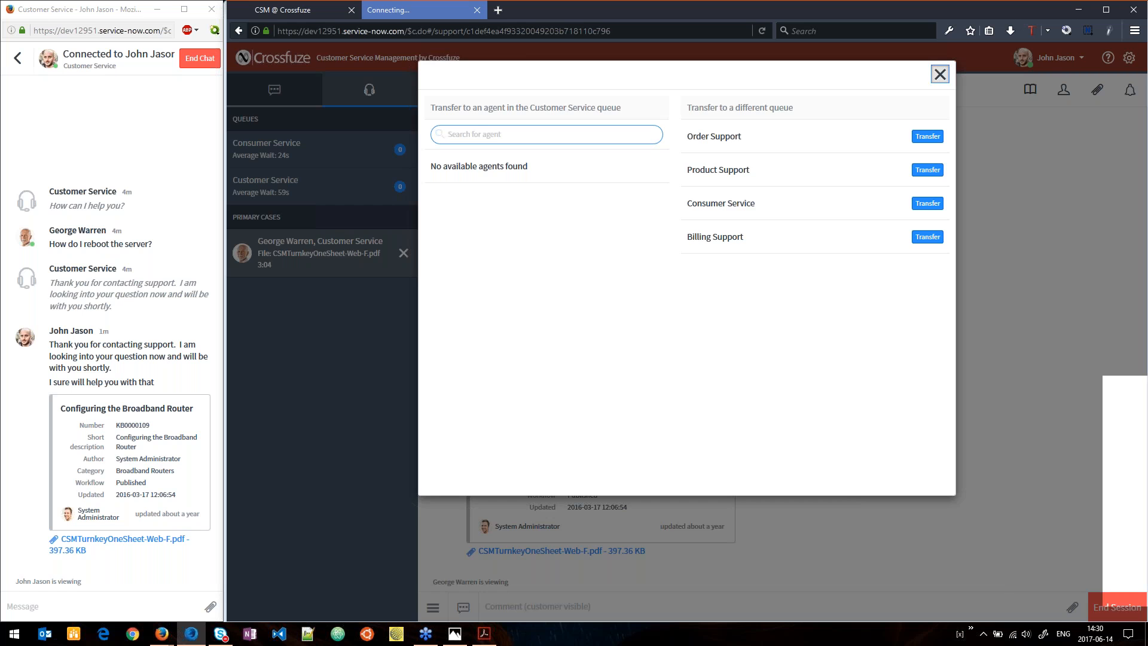
Open a new case record from the chat session and choose Issue as its category.
click(435, 608)
click(465, 542)
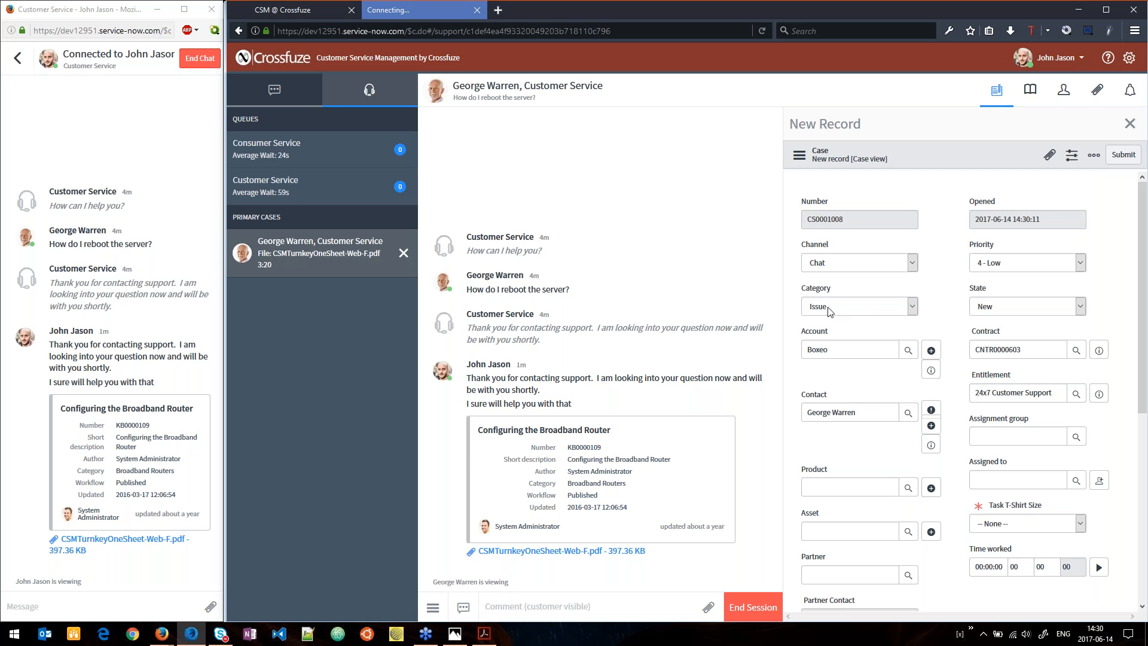
click(853, 307)
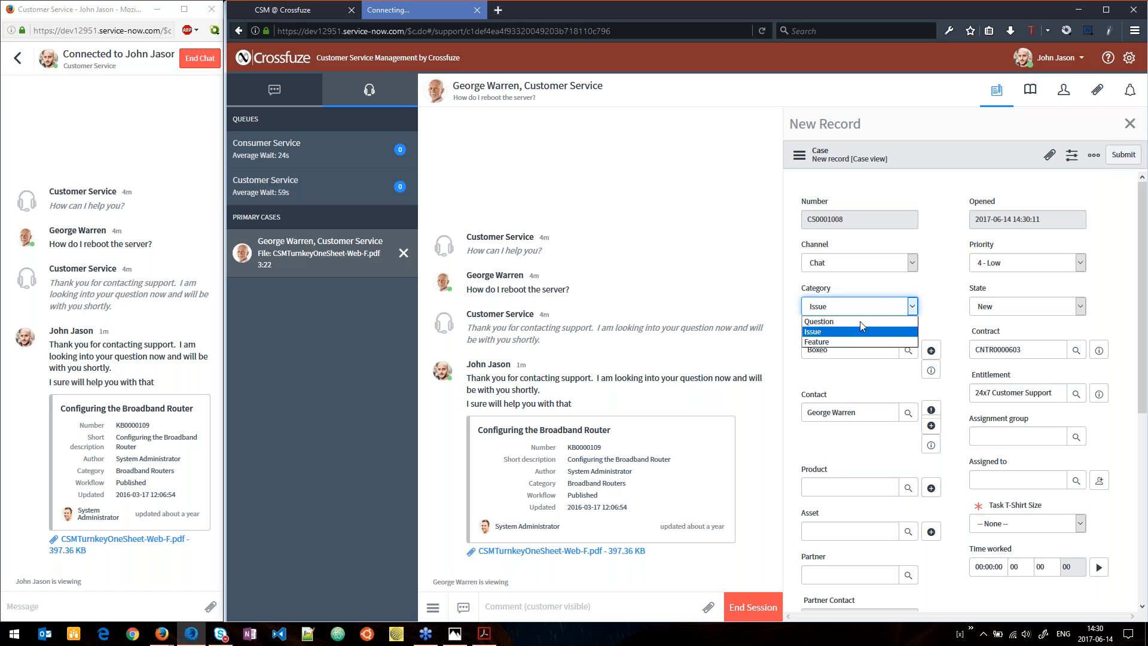
click(849, 331)
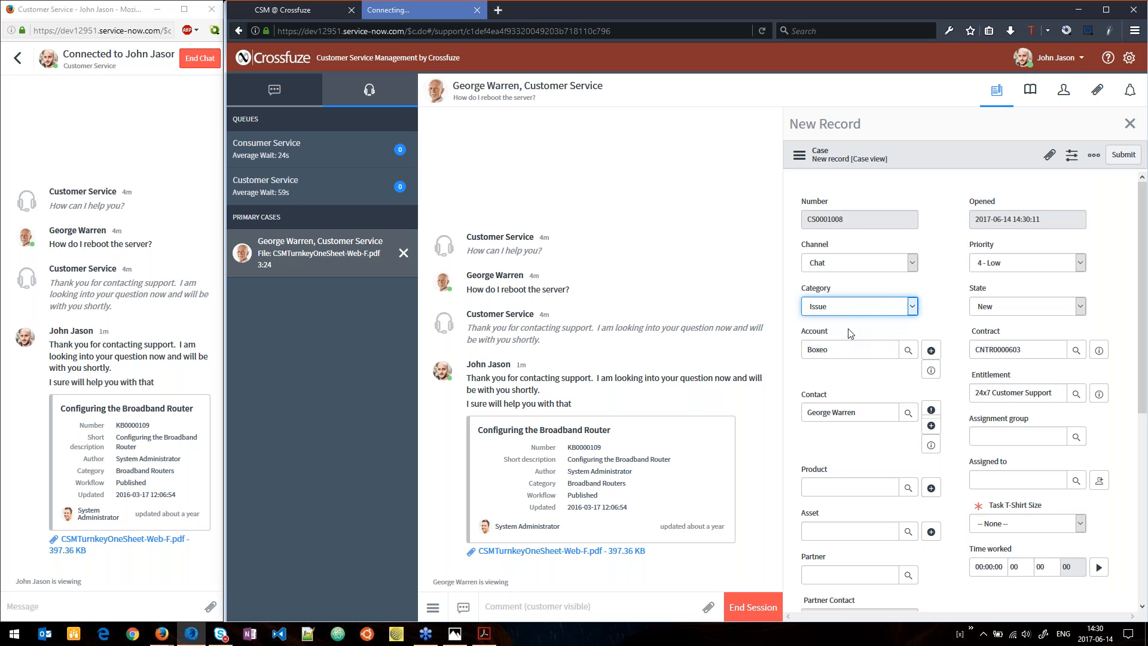
drag(843, 345, 820, 348)
click(856, 375)
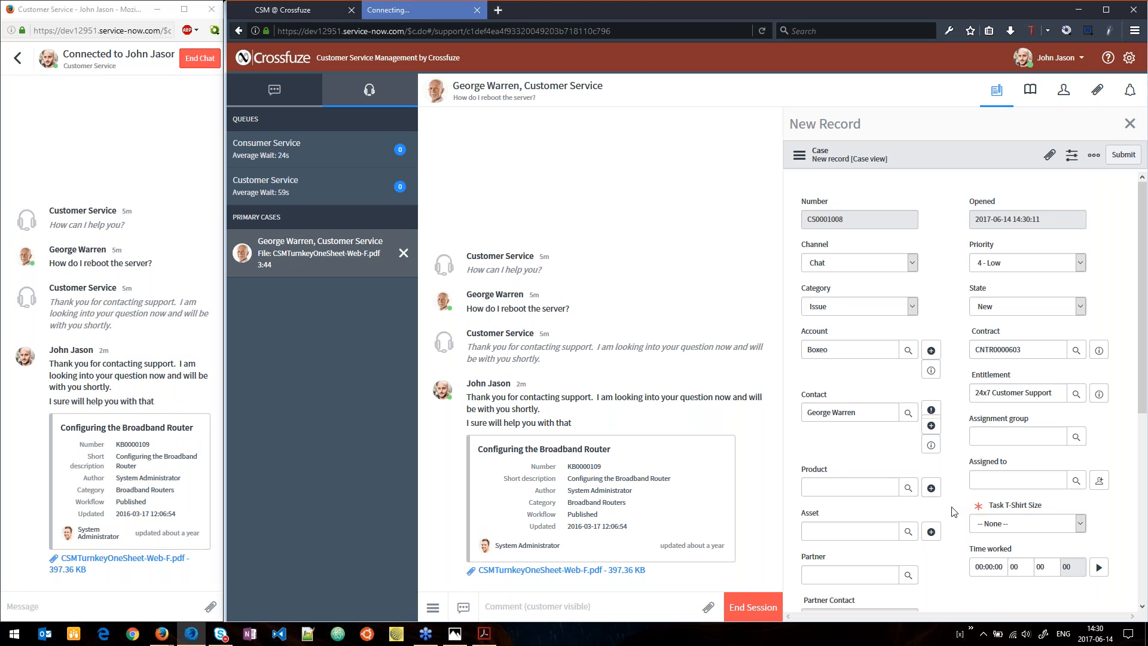
Create an asset for the case with serial number 123456789, model category Computer Peripheral and model Wacom Graphic tablet.
click(930, 532)
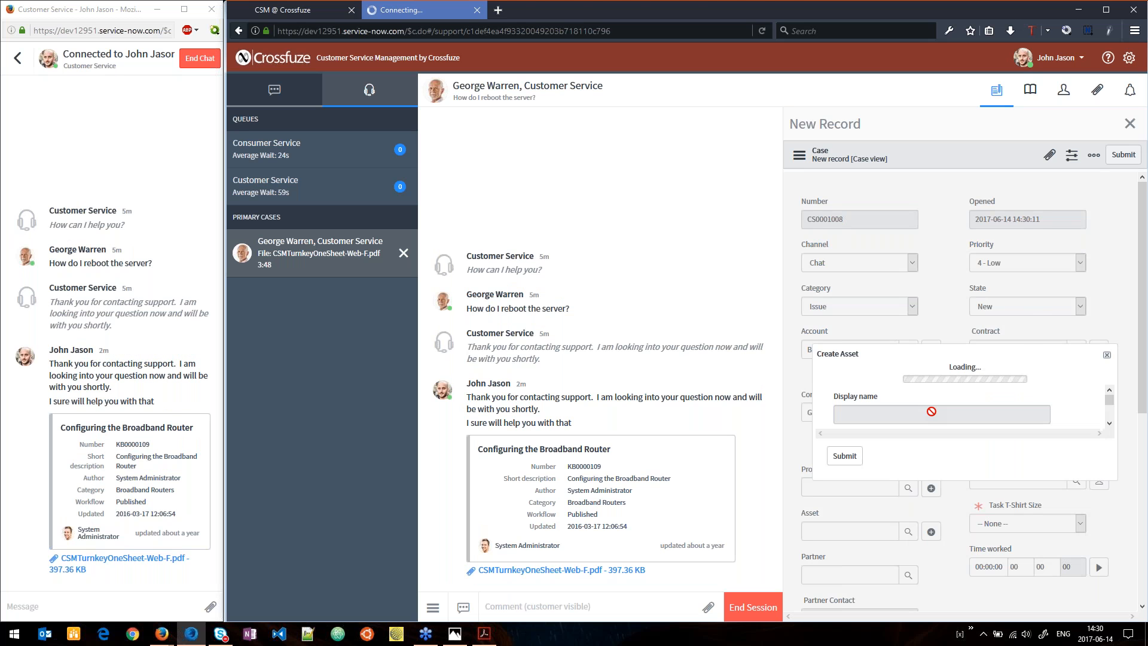
text(123456789)
key(Tab)
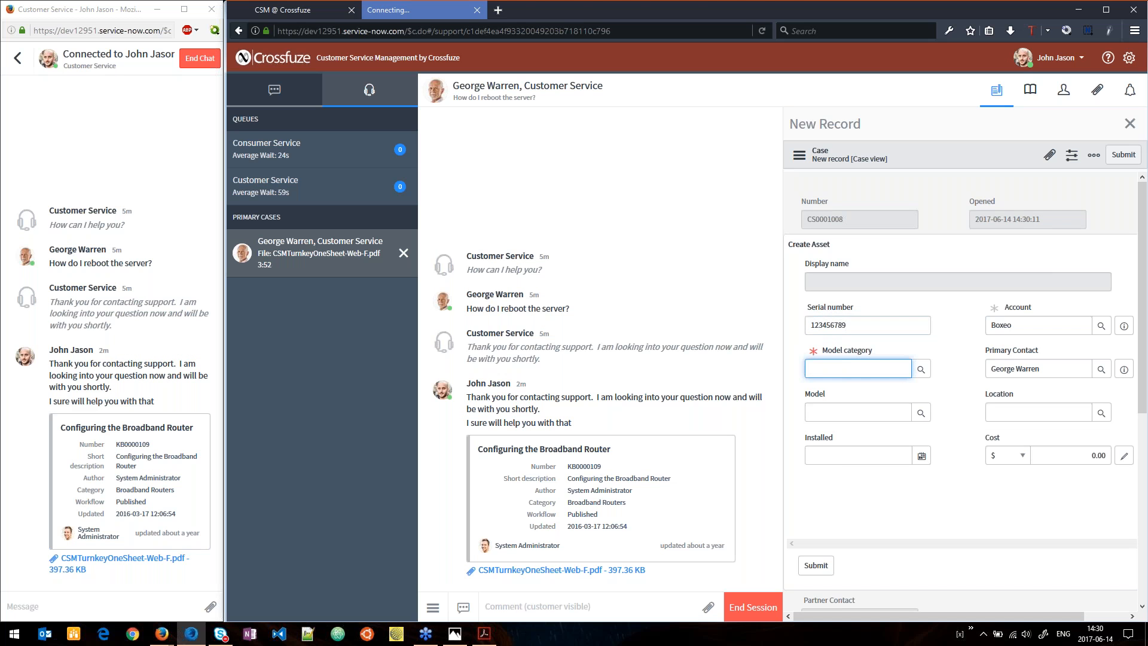
key(Down)
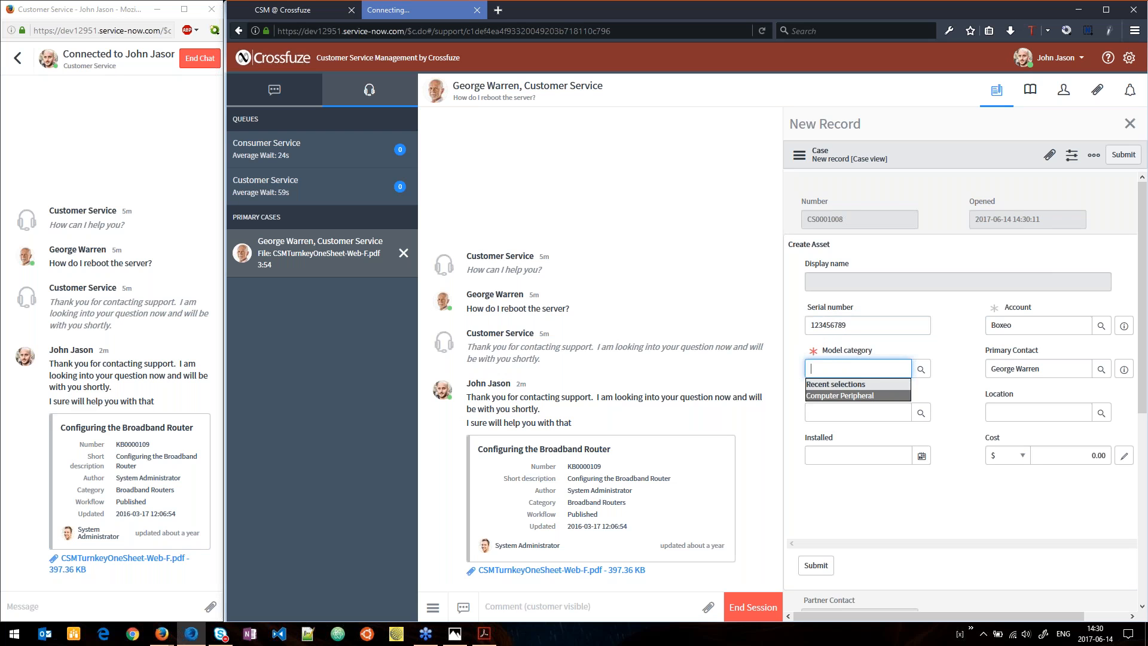
key(Tab)
key(Down)
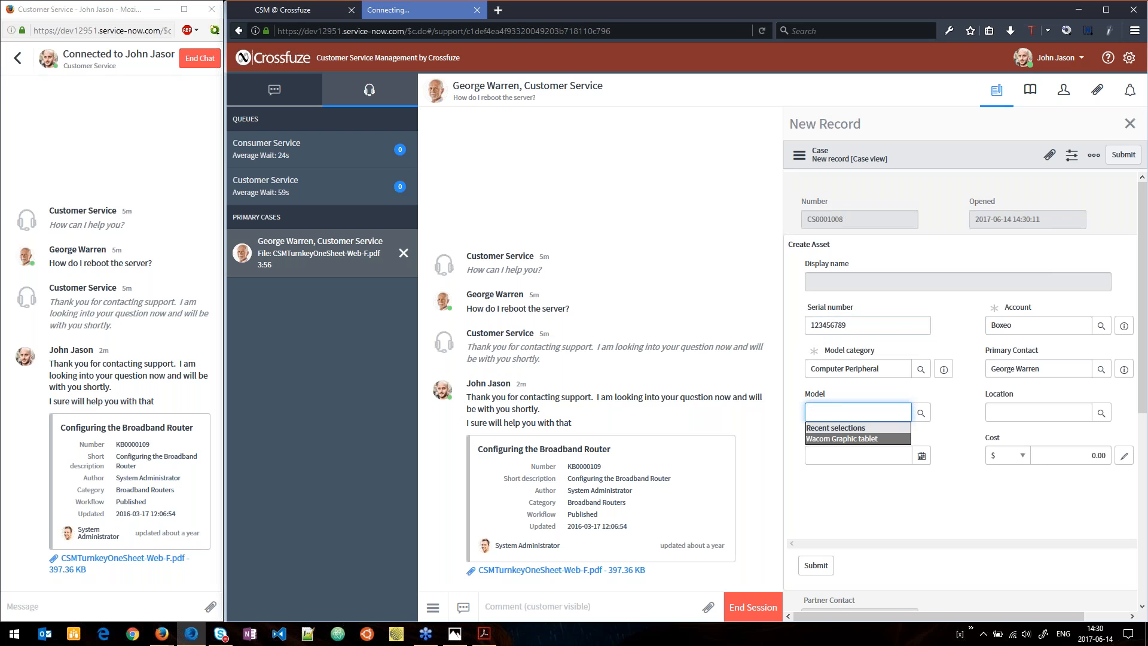
key(Return)
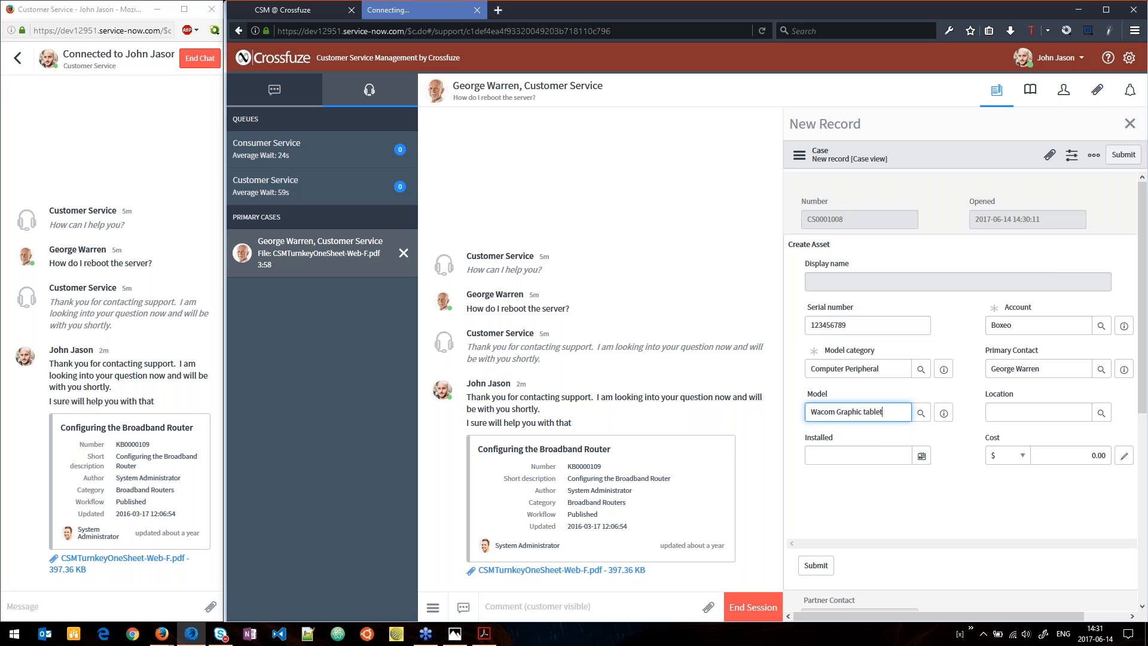
click(959, 356)
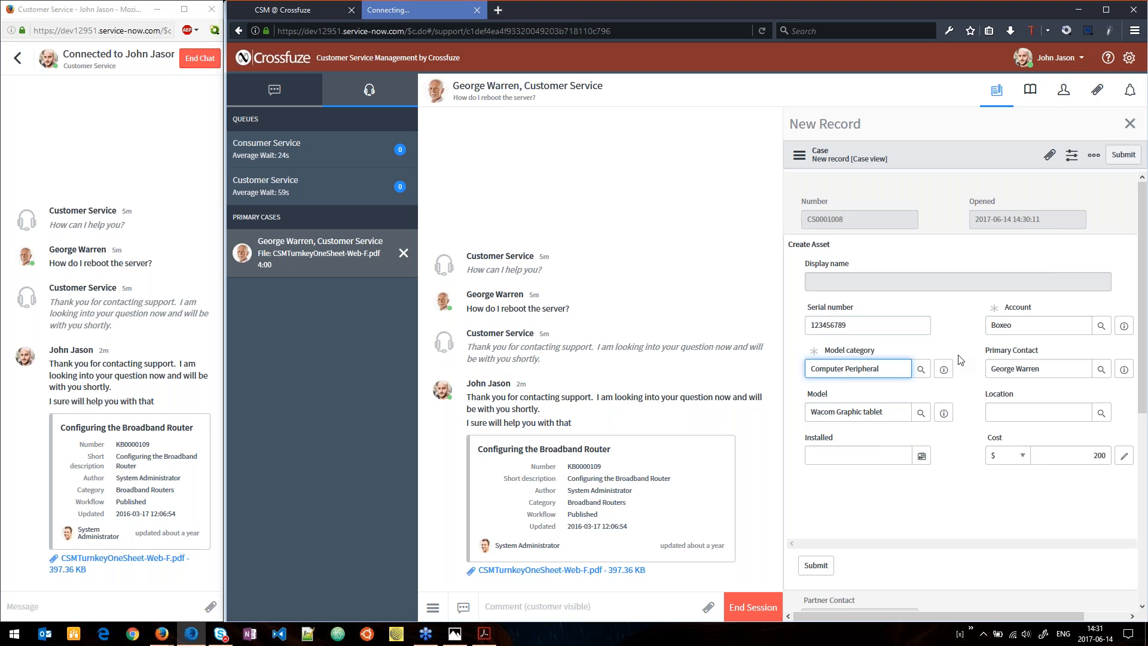
click(971, 345)
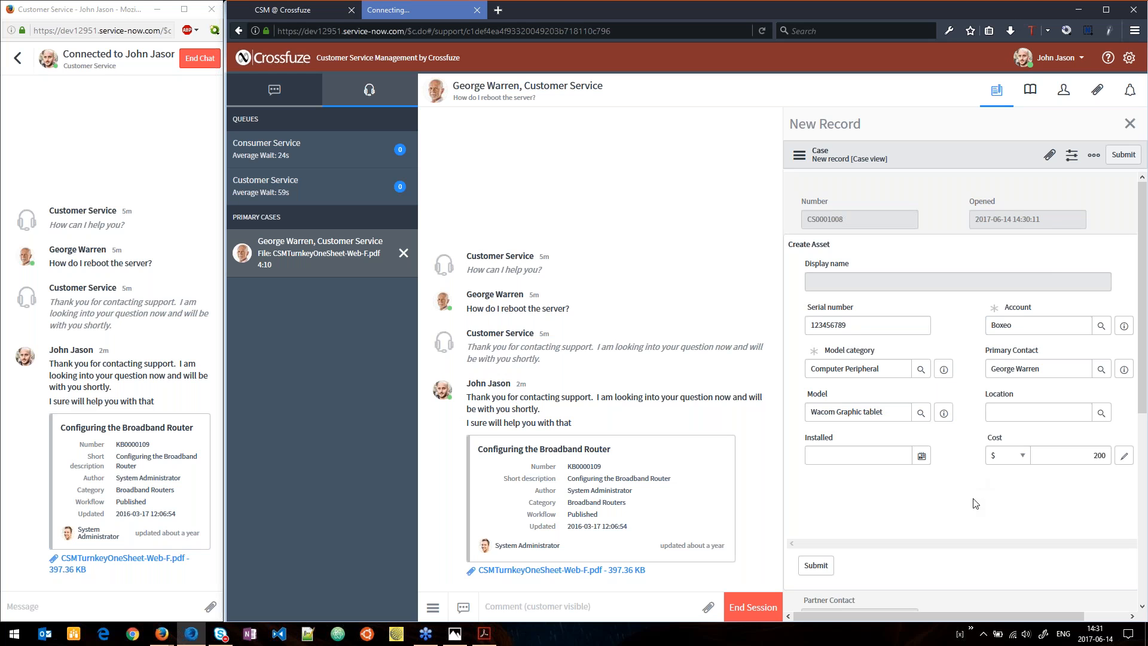
click(815, 565)
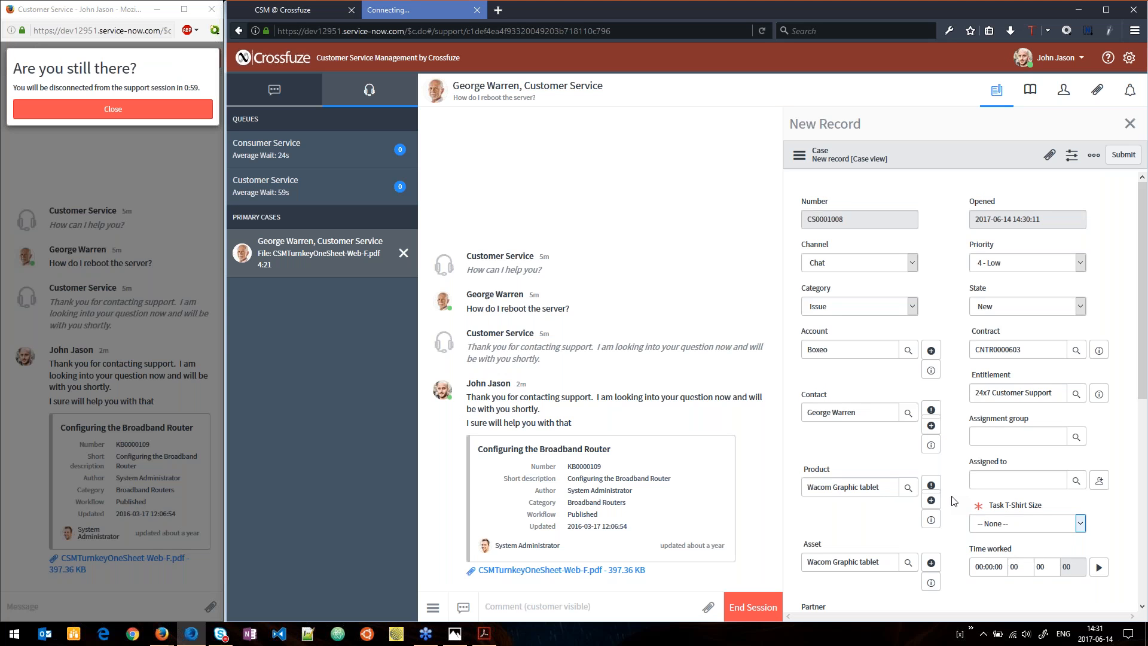
Dismiss the customer's inactivity prompt to keep the support session connected, and return to the agent's case form.
click(130, 230)
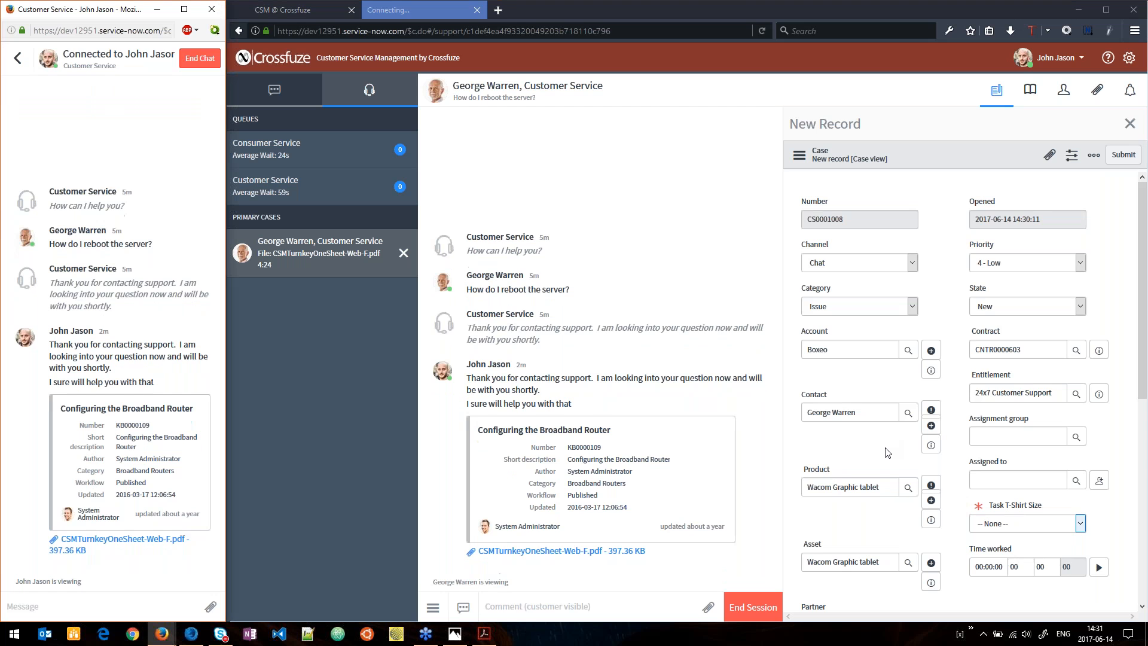
click(861, 538)
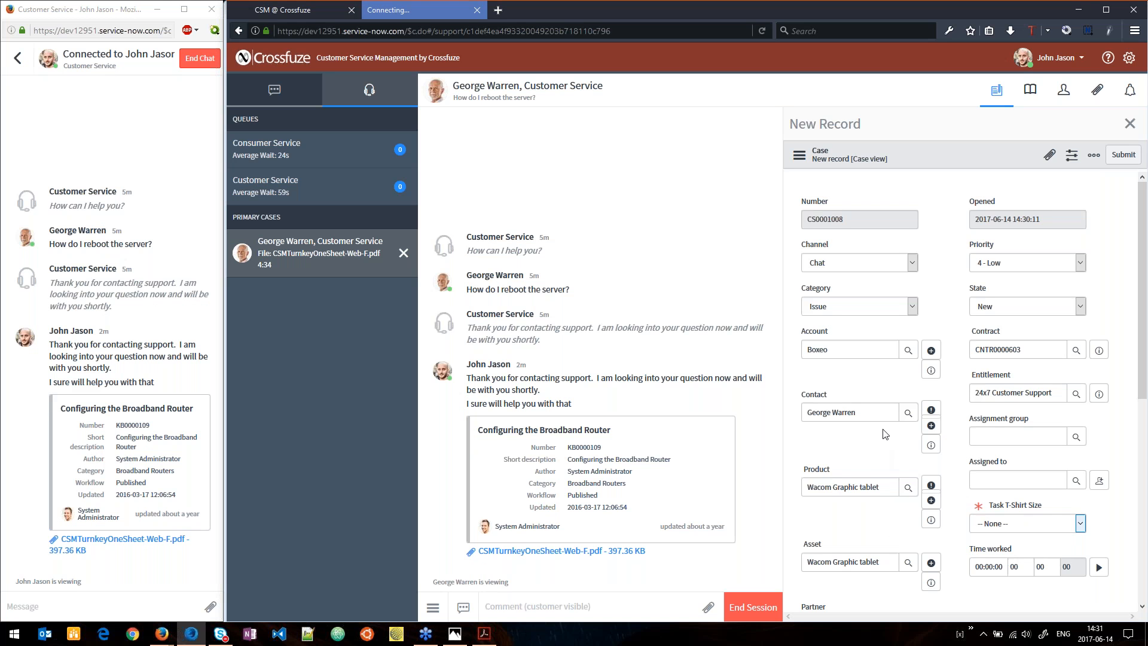
Review the other active cases affecting the contact, expanding the Priority 2 - High group, and close the list.
click(932, 410)
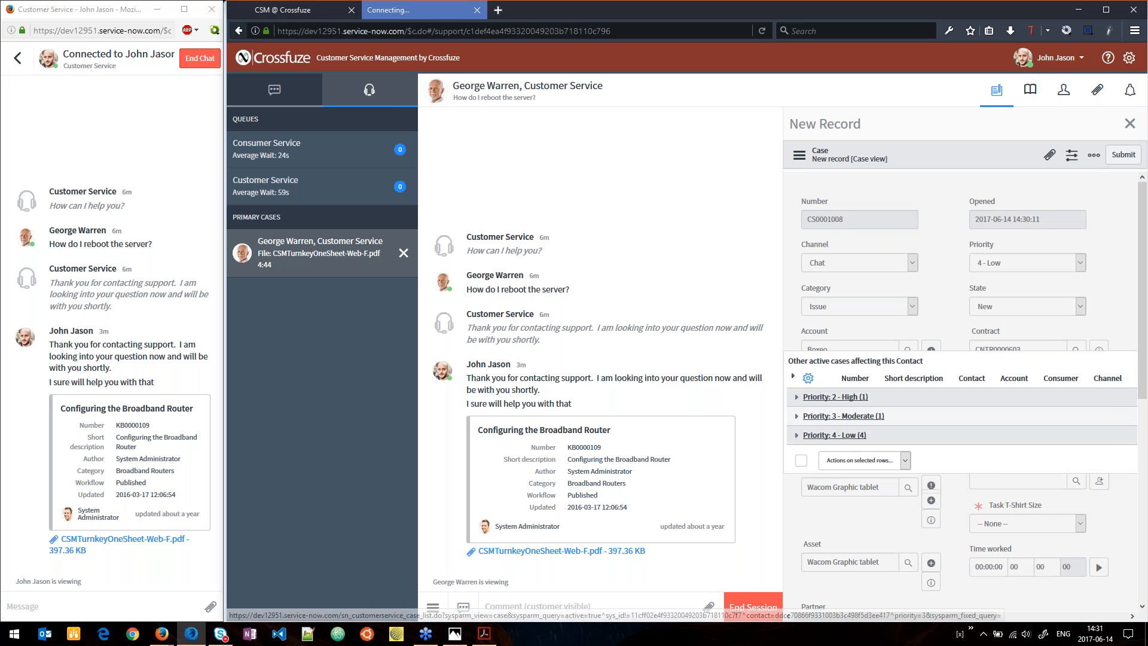
click(796, 397)
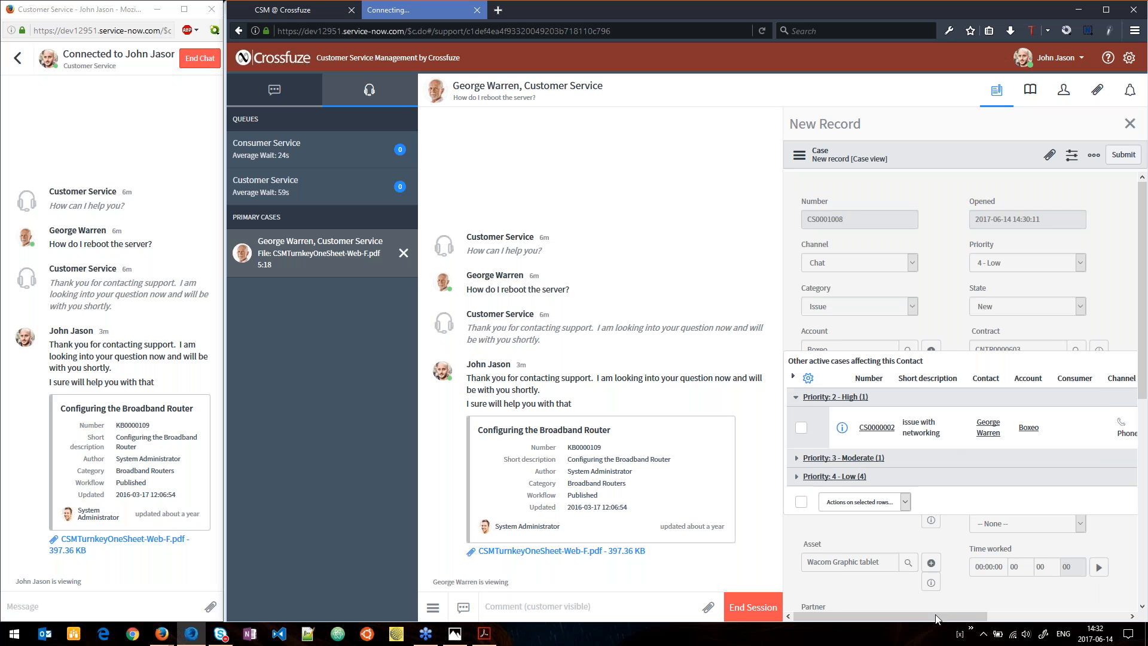
scroll(1081, 458, right, 5)
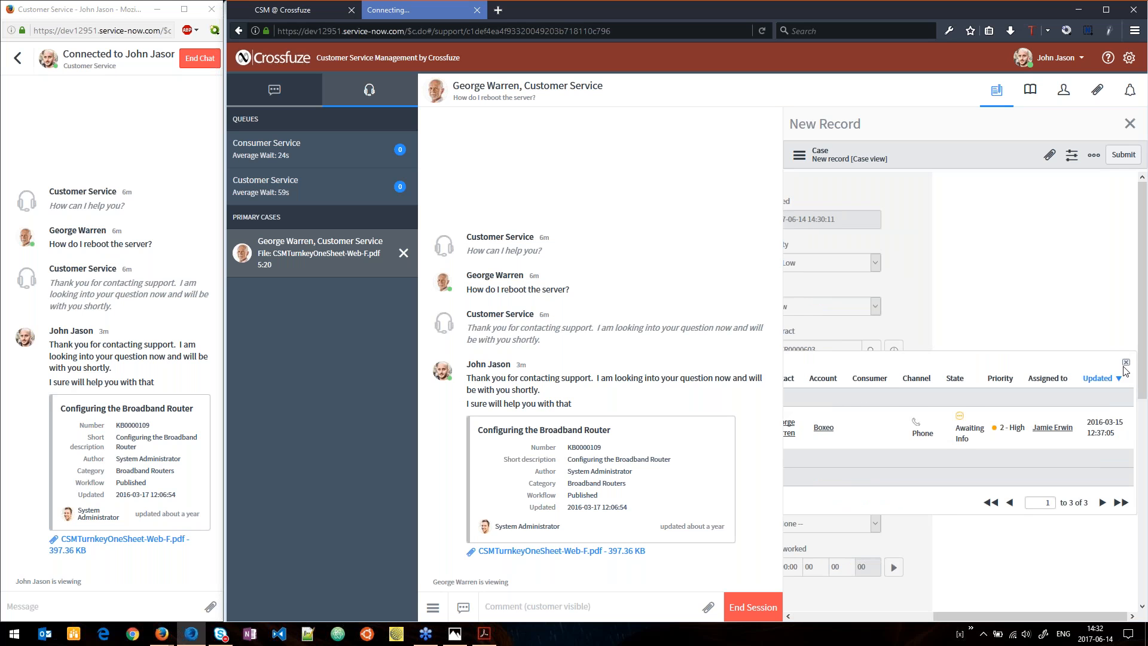
click(1125, 363)
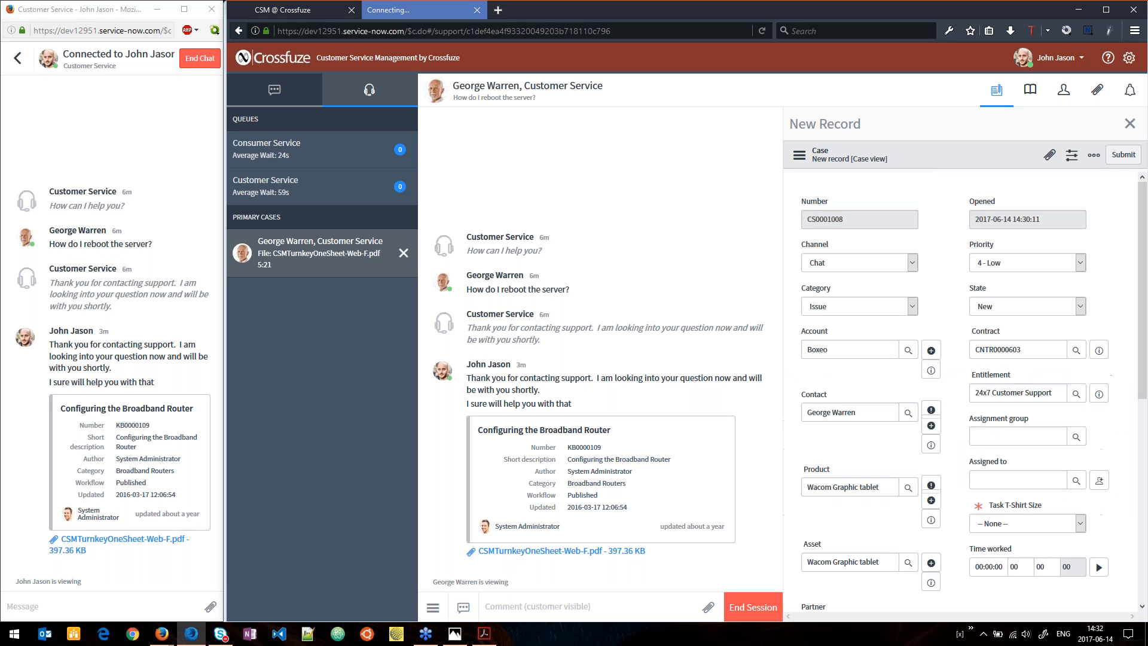
Try to submit the case, and set its mandatory Task T-Shirt Size to Small.
click(1123, 155)
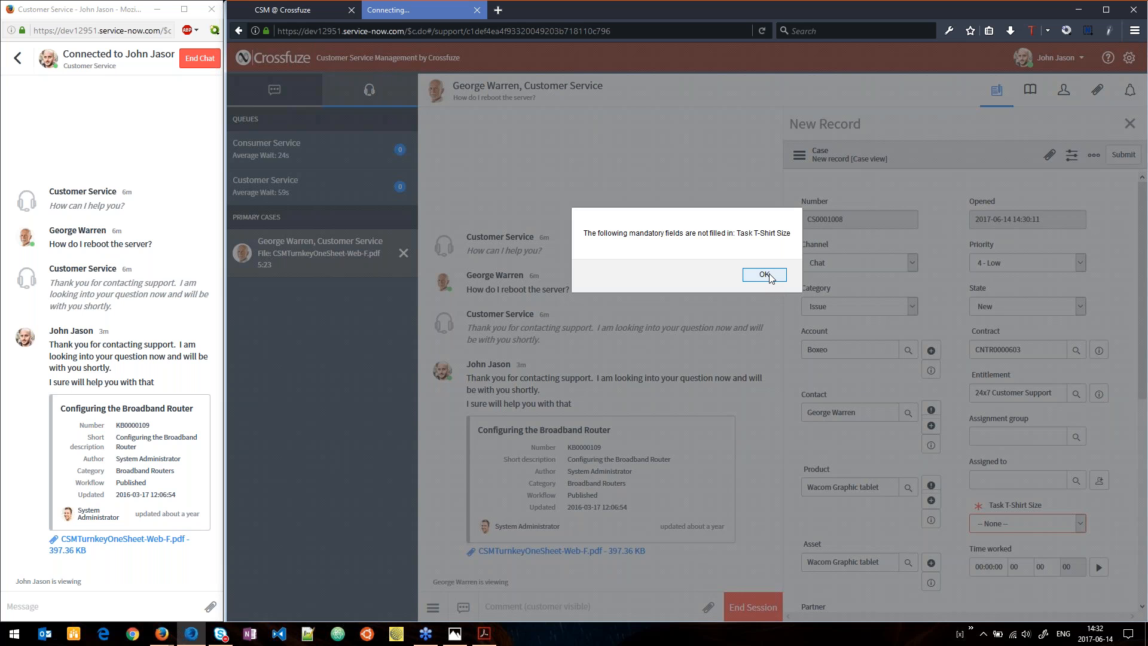
click(765, 275)
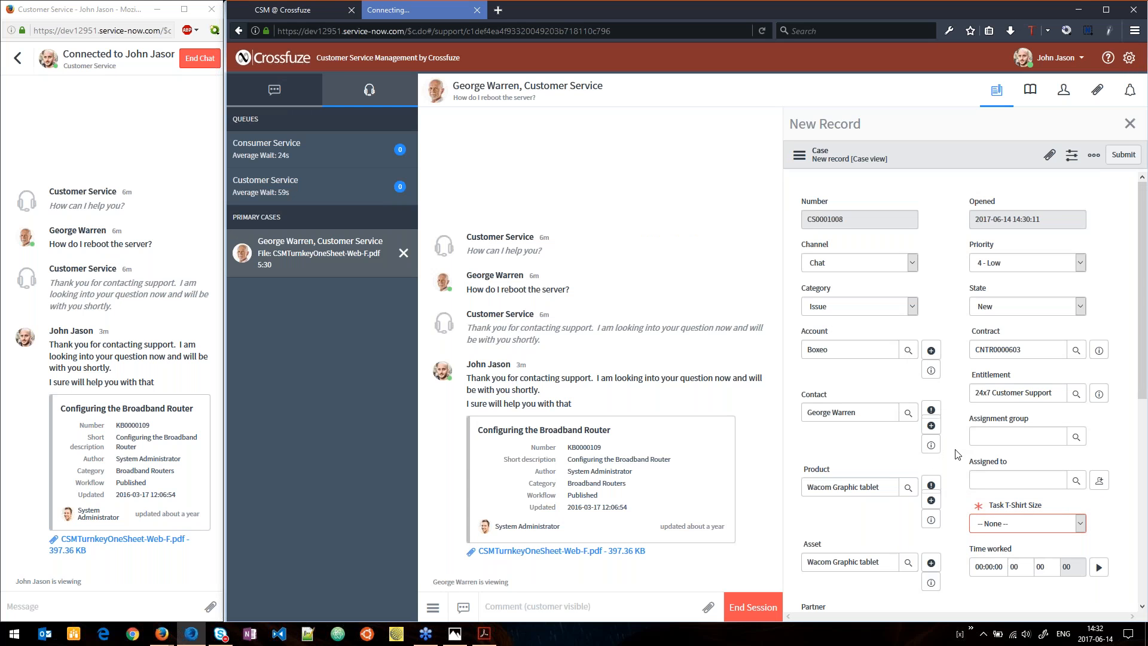
click(1010, 528)
click(1011, 549)
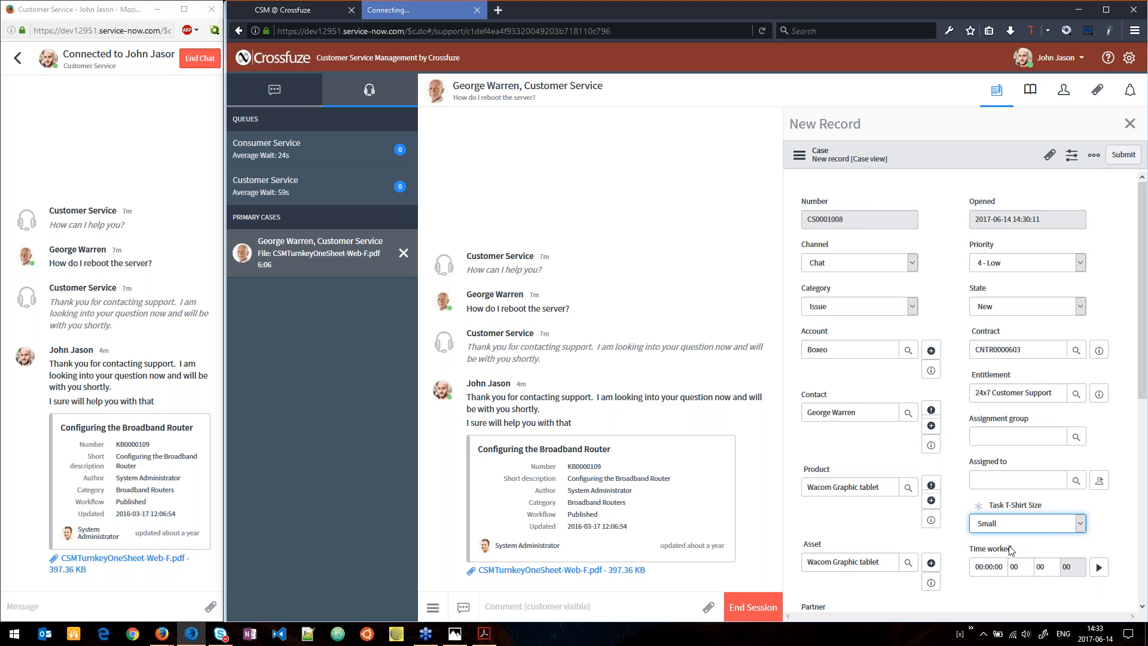
click(1022, 526)
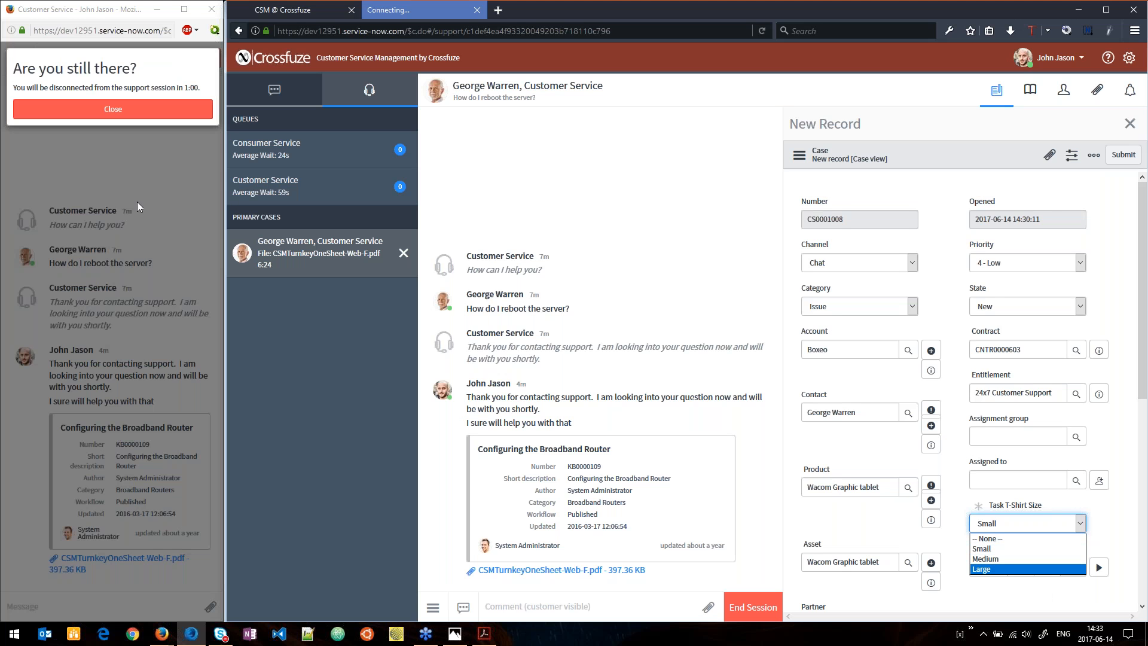
Keep the customer's idle support session connected and submit the new case from the agent's chat.
click(113, 109)
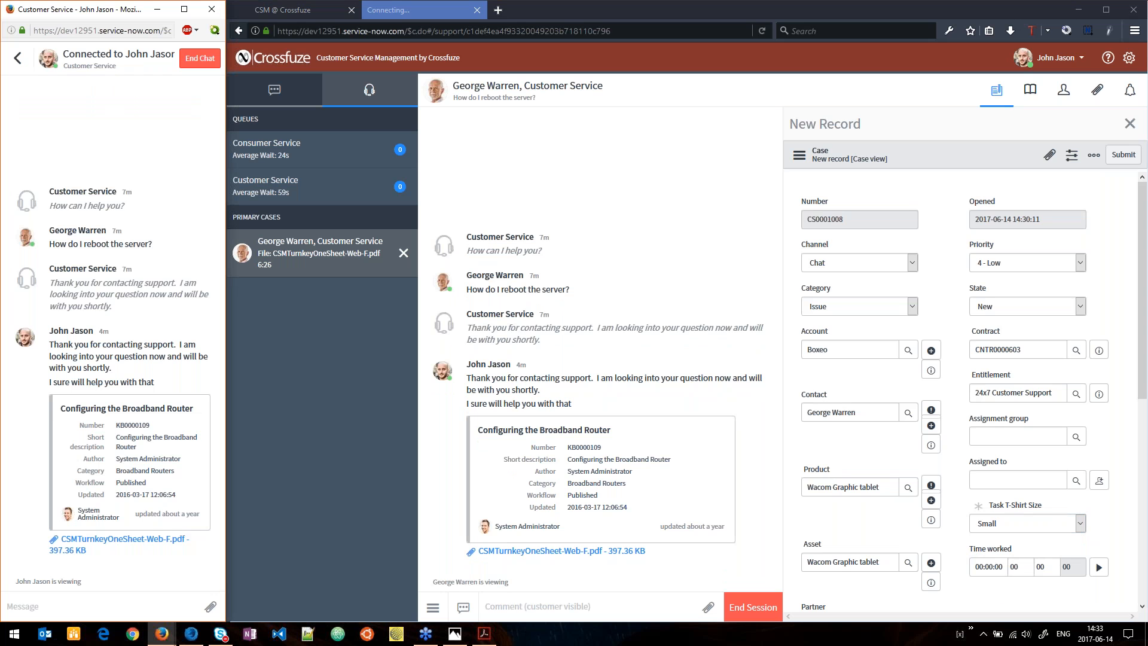
click(1092, 258)
click(1129, 153)
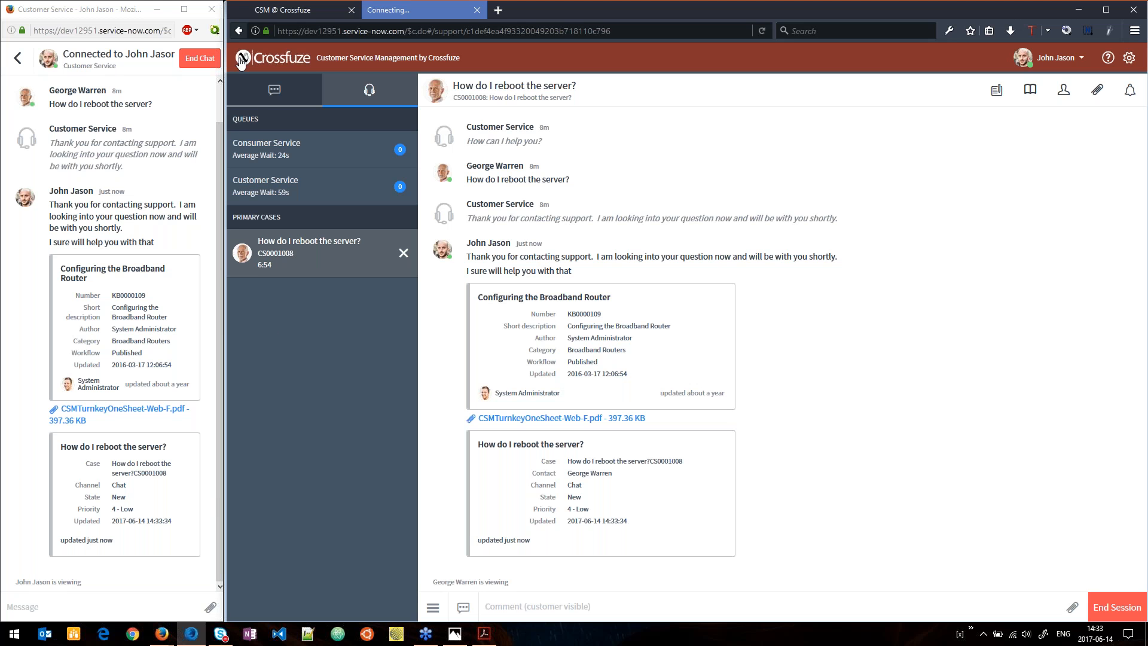
Close the customer's chat window and show the agent's CSM dashboard page in full screen.
click(211, 9)
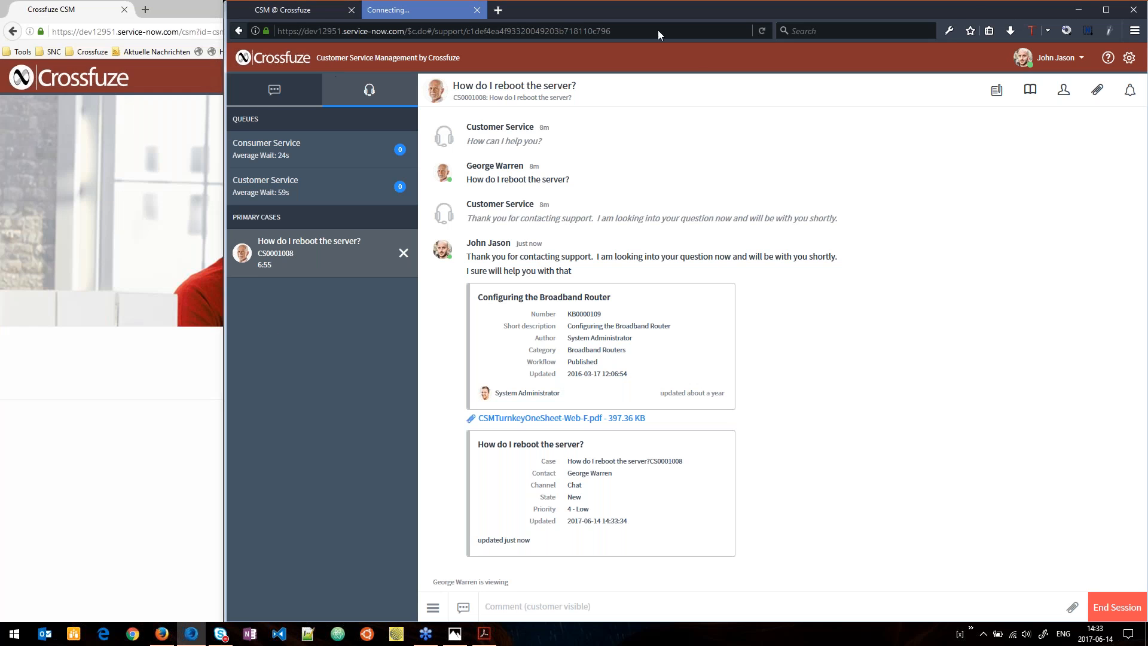
click(1107, 10)
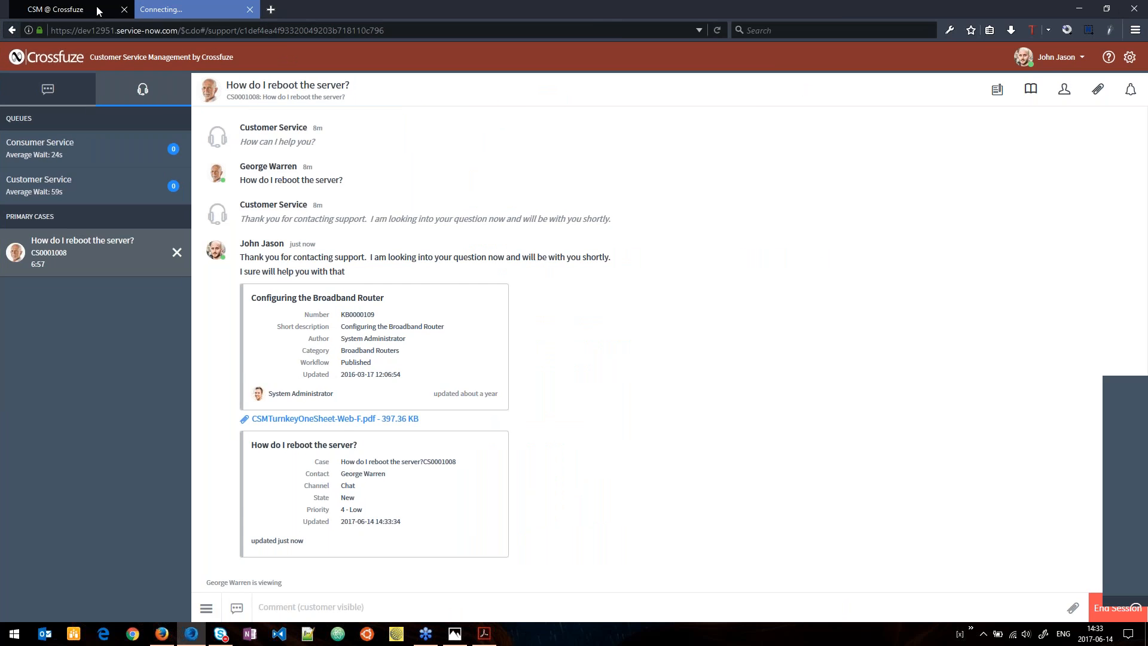
click(97, 11)
key(F11)
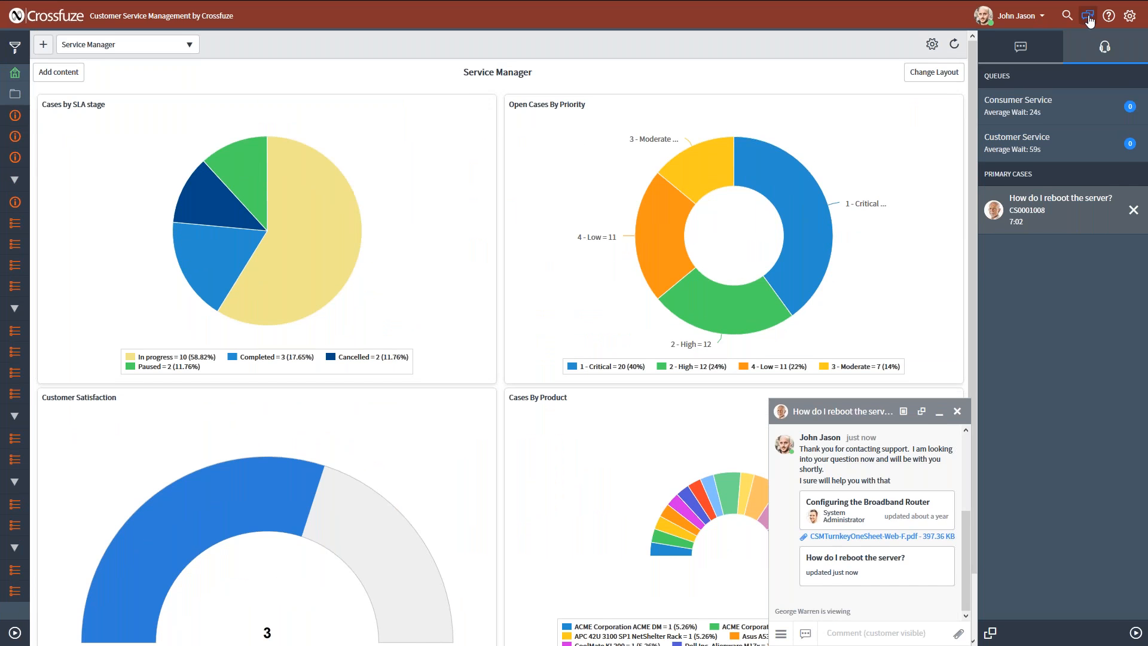
Hide the chat sidebar and close the floating "How do I reboot the server?" chat on the Service Manager dashboard.
click(1088, 20)
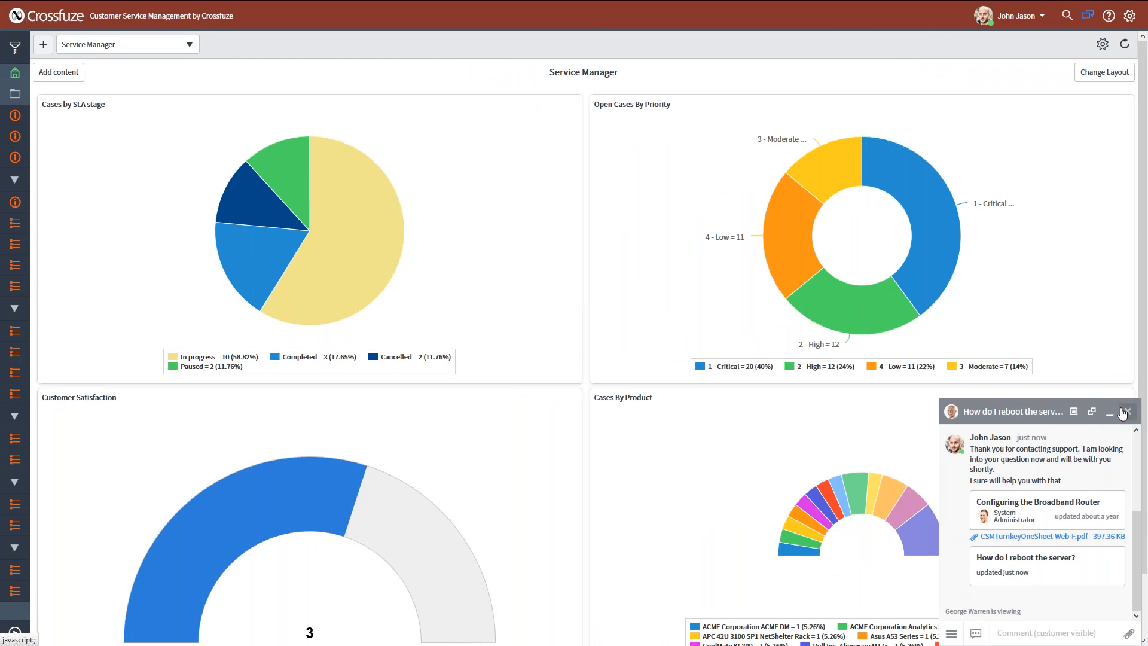
click(1129, 411)
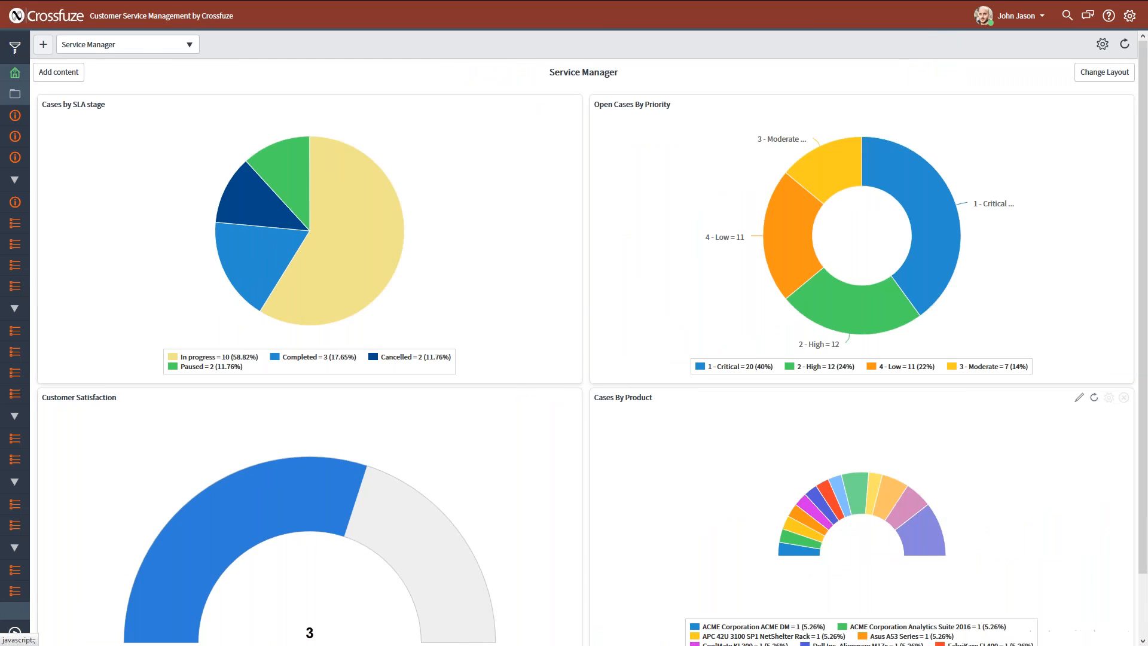
Expand the navigator and view the knowledge bases and the agent's weekly schedule.
click(15, 632)
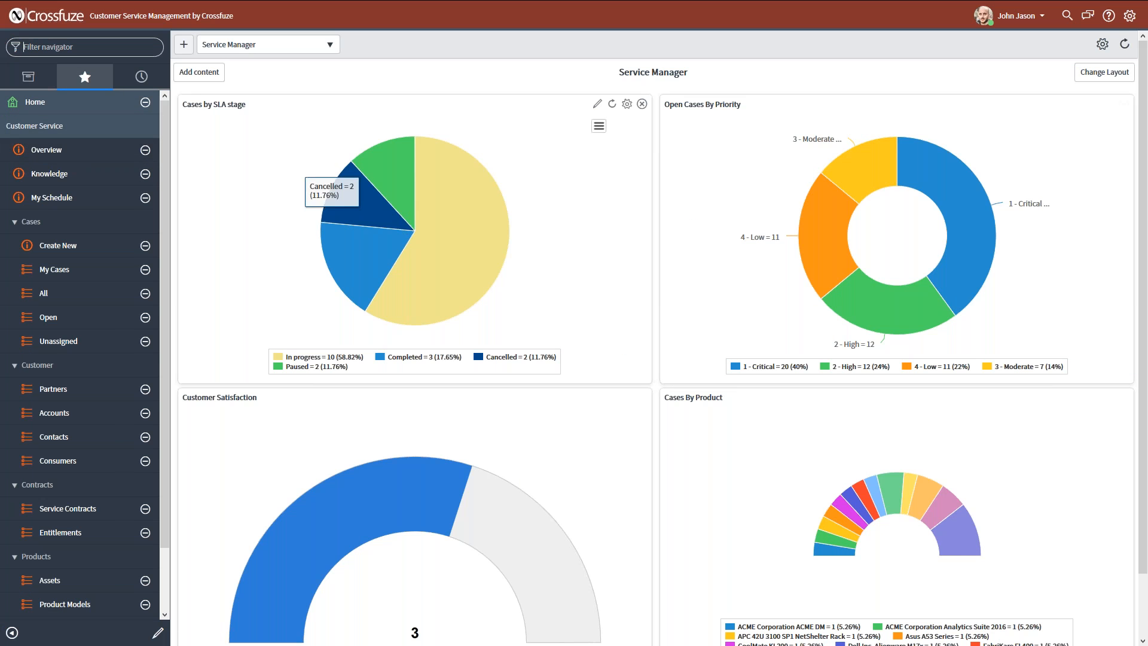
click(91, 180)
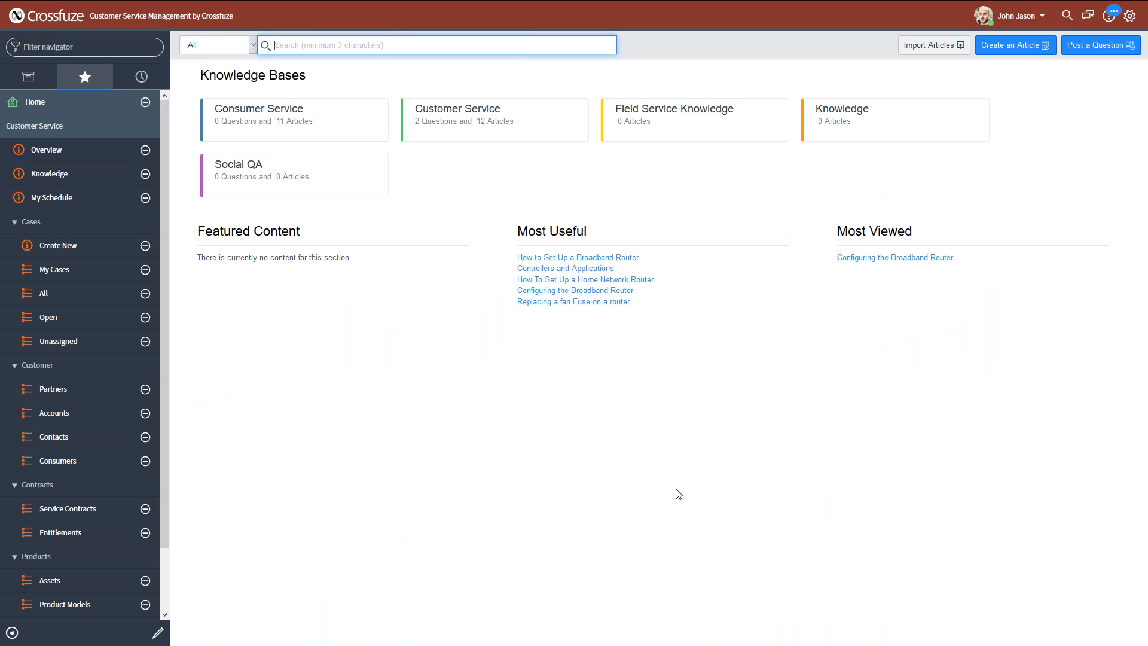
click(112, 200)
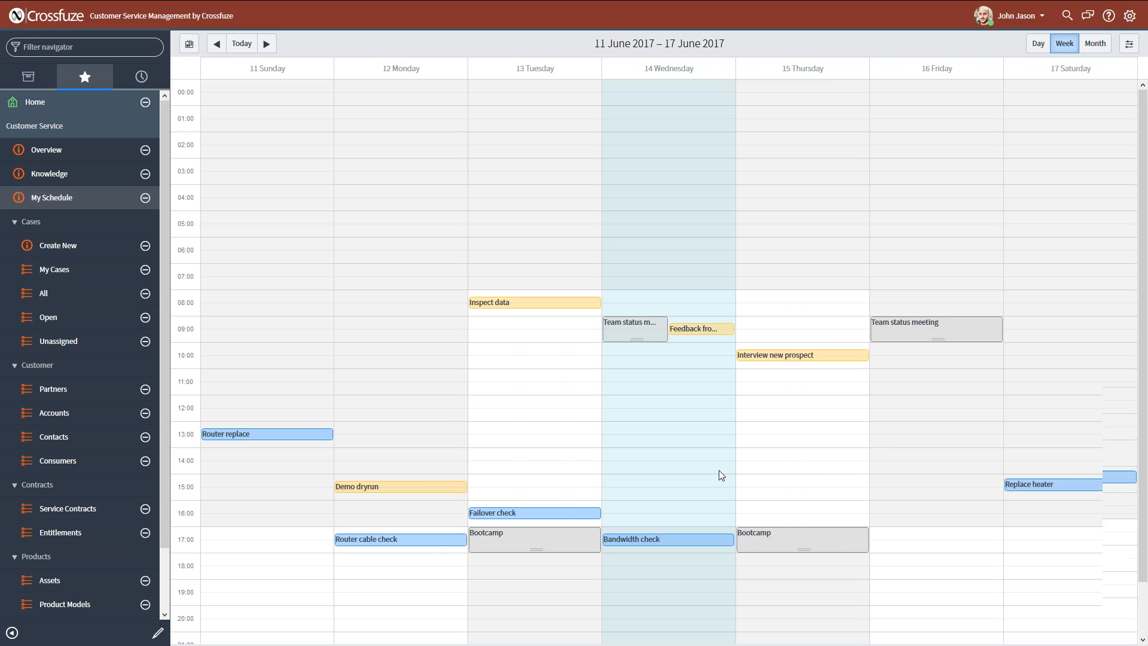
scroll(718, 469, down, 2)
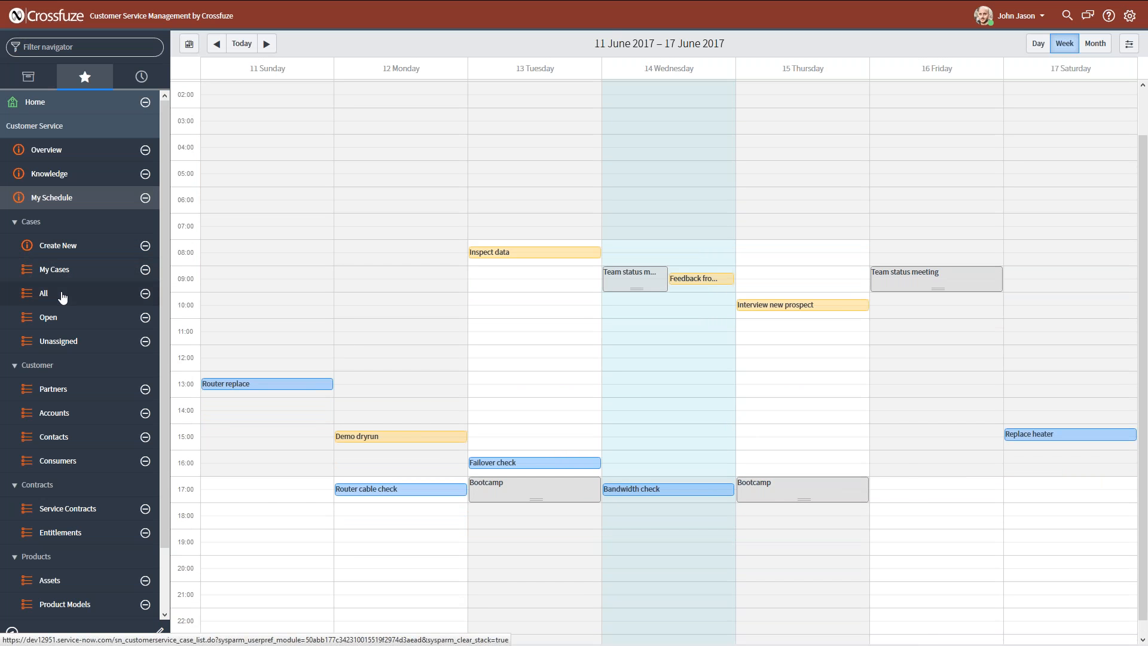
List all customer service cases, review their channels, and open the "How do I reboot the server?" case.
click(67, 245)
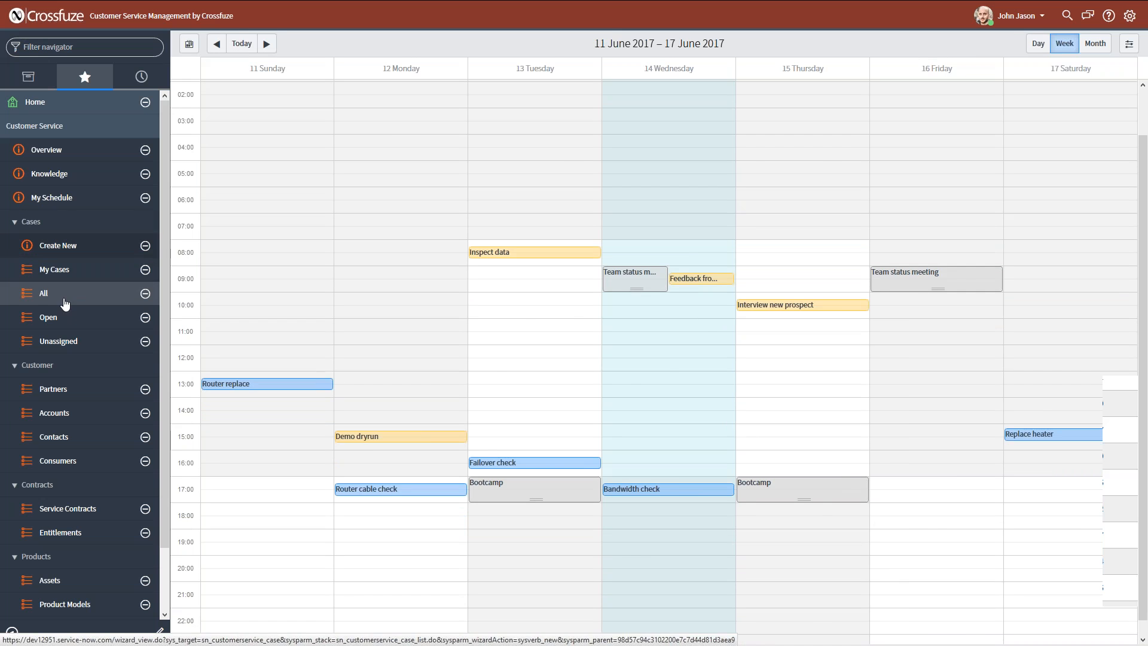
click(64, 304)
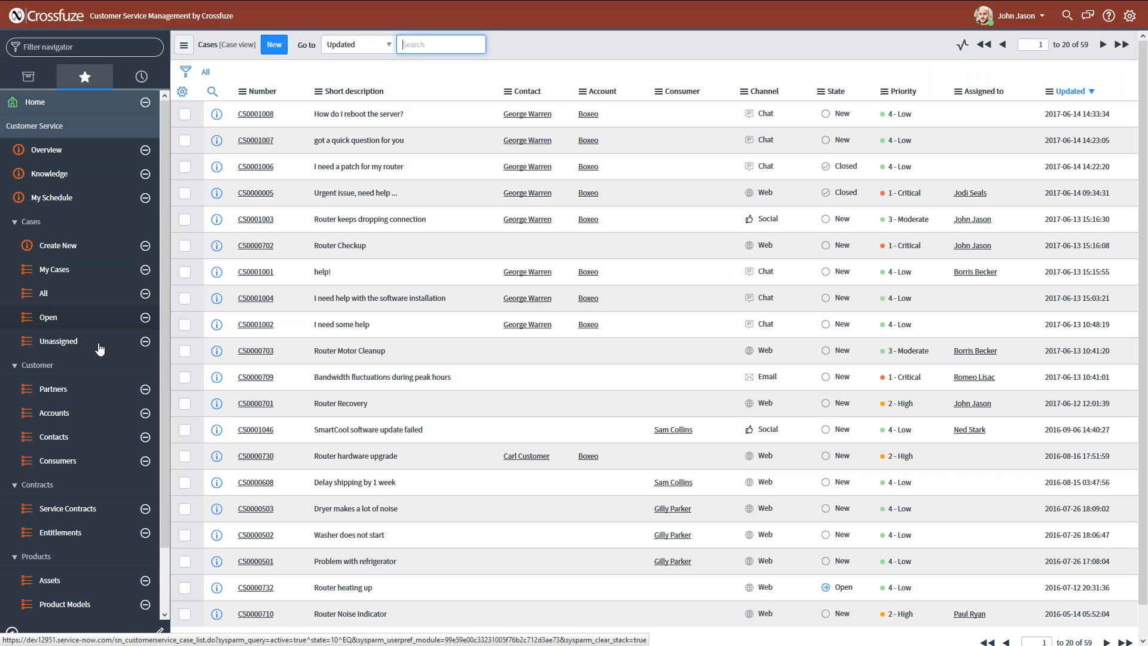
click(445, 327)
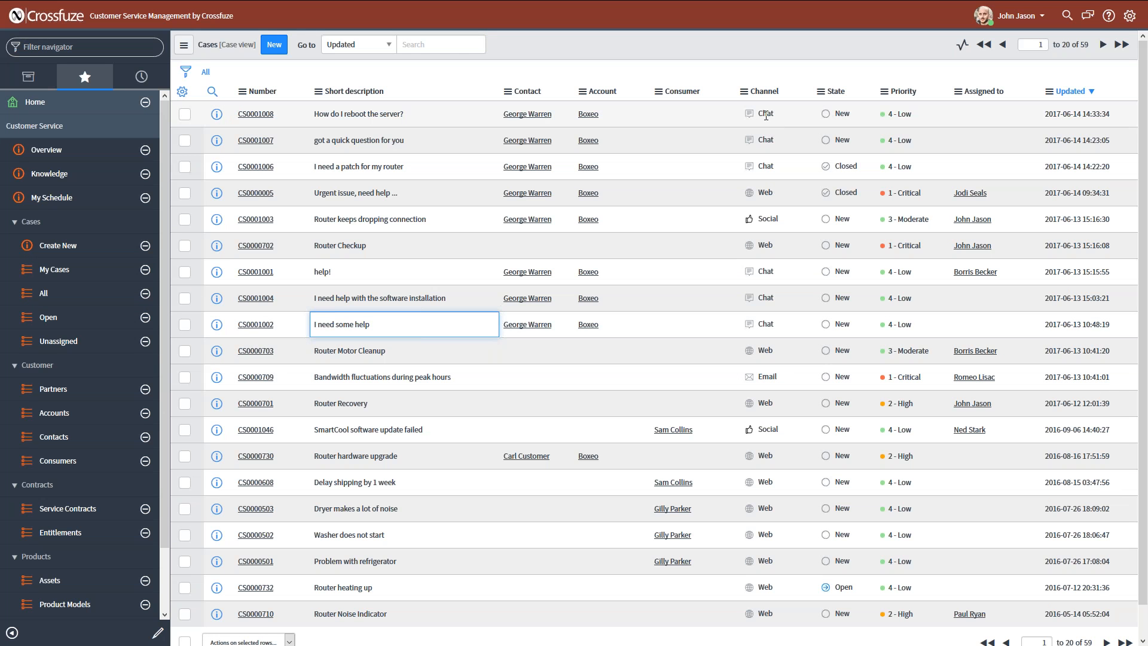
click(787, 219)
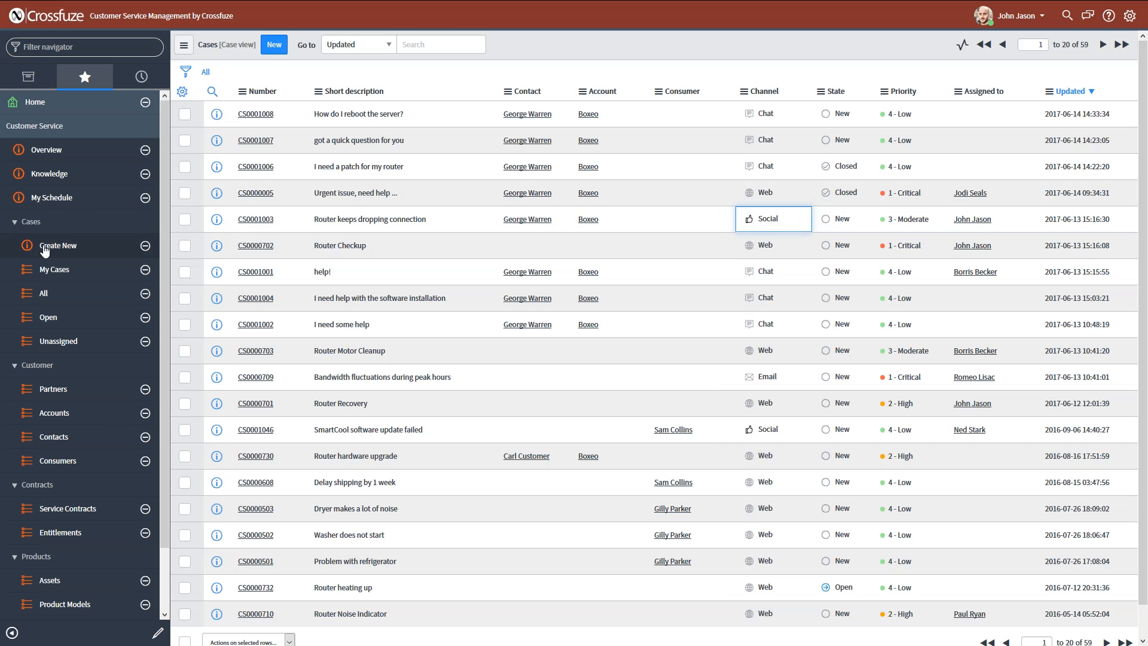
click(67, 252)
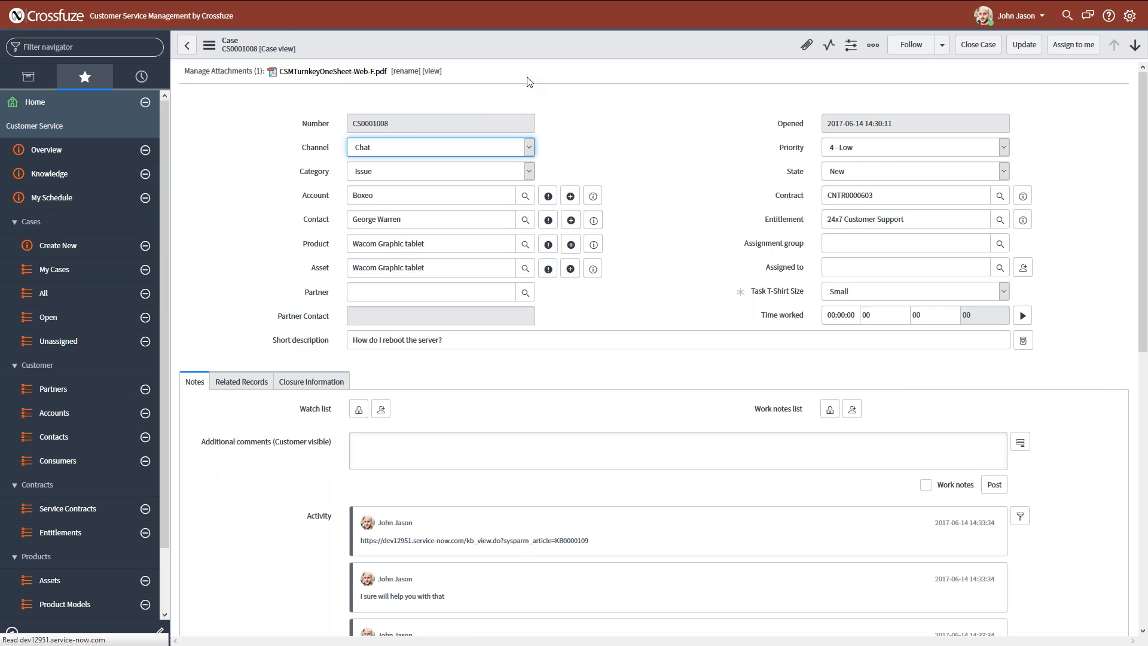
Examine the case record's attachment, state, contract and entitlement details.
click(333, 100)
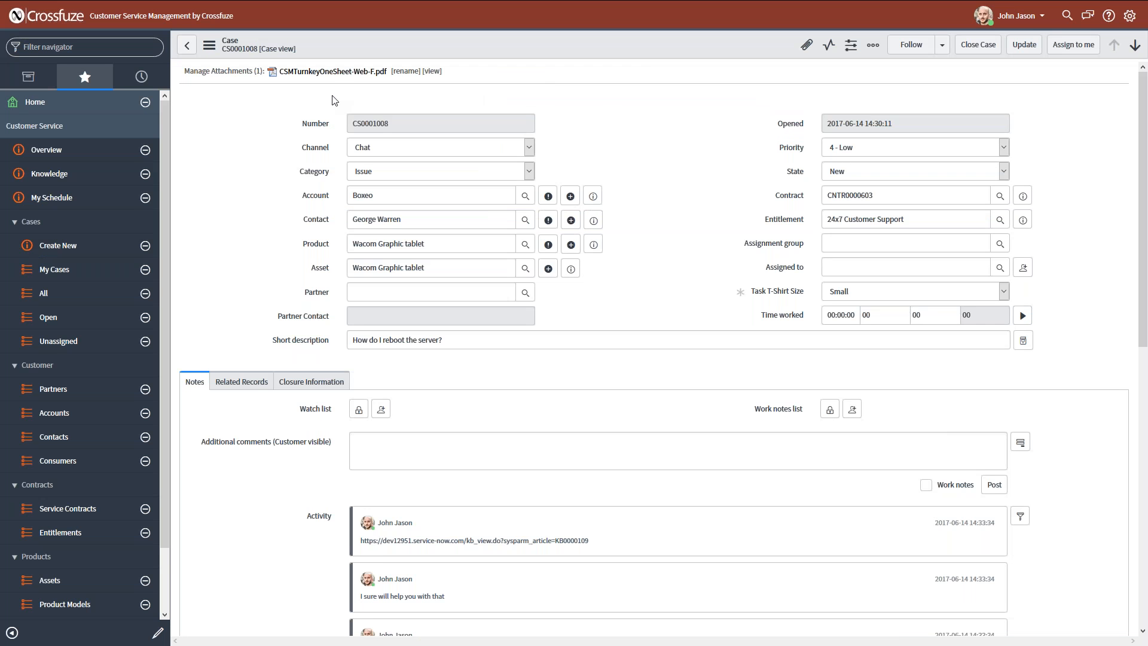
right_click(667, 64)
click(669, 244)
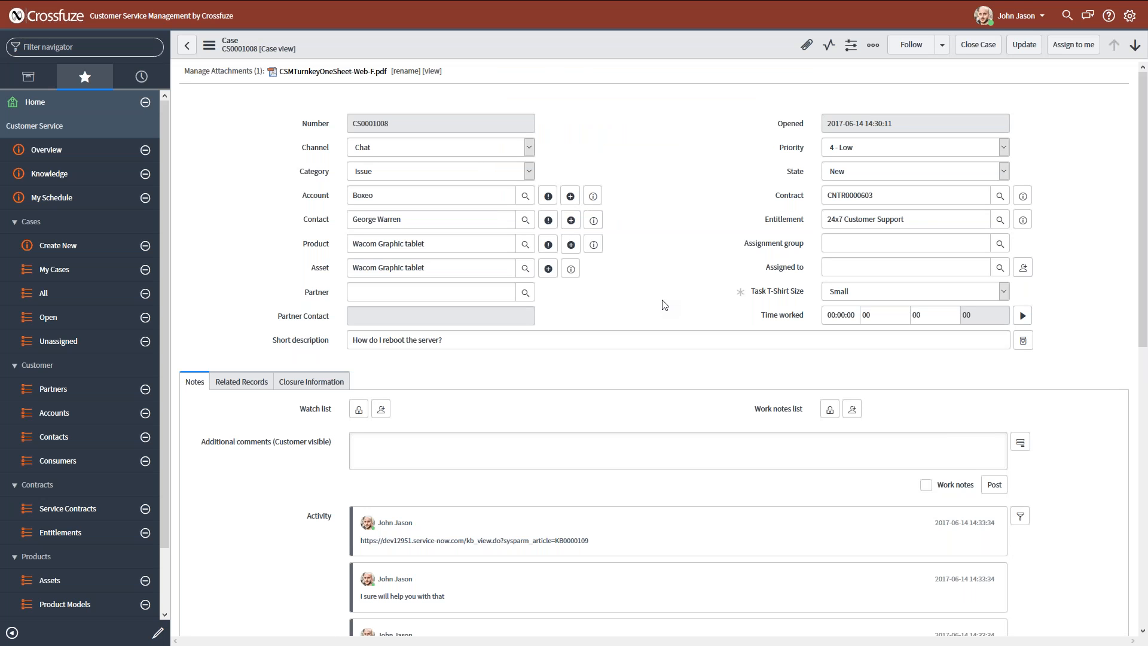
click(658, 295)
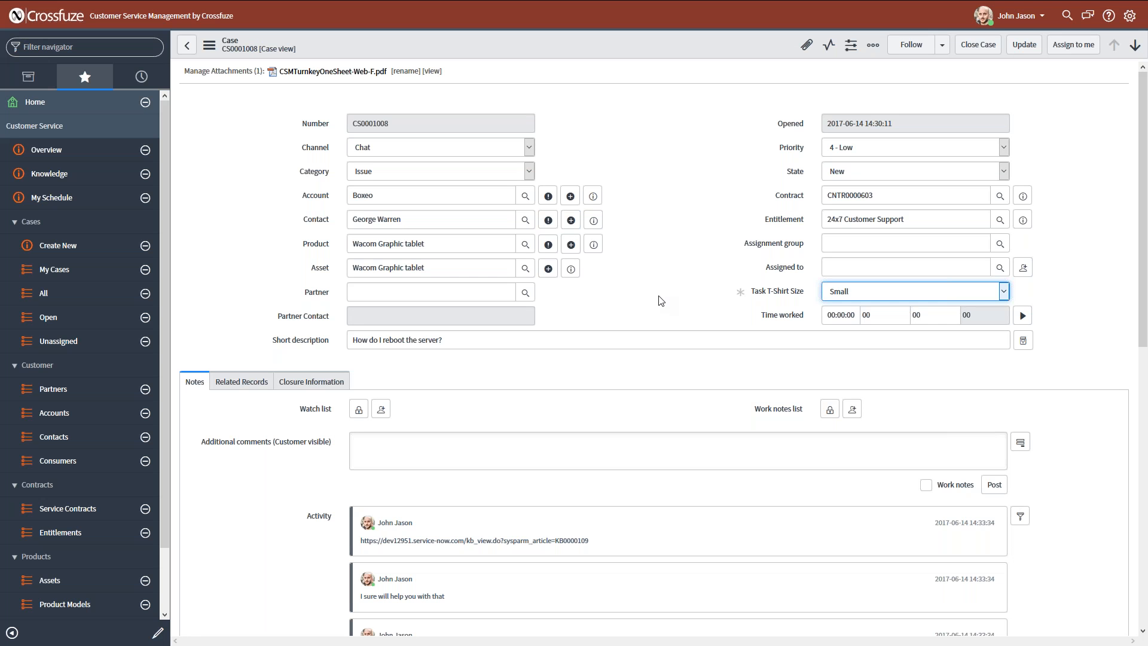
click(664, 315)
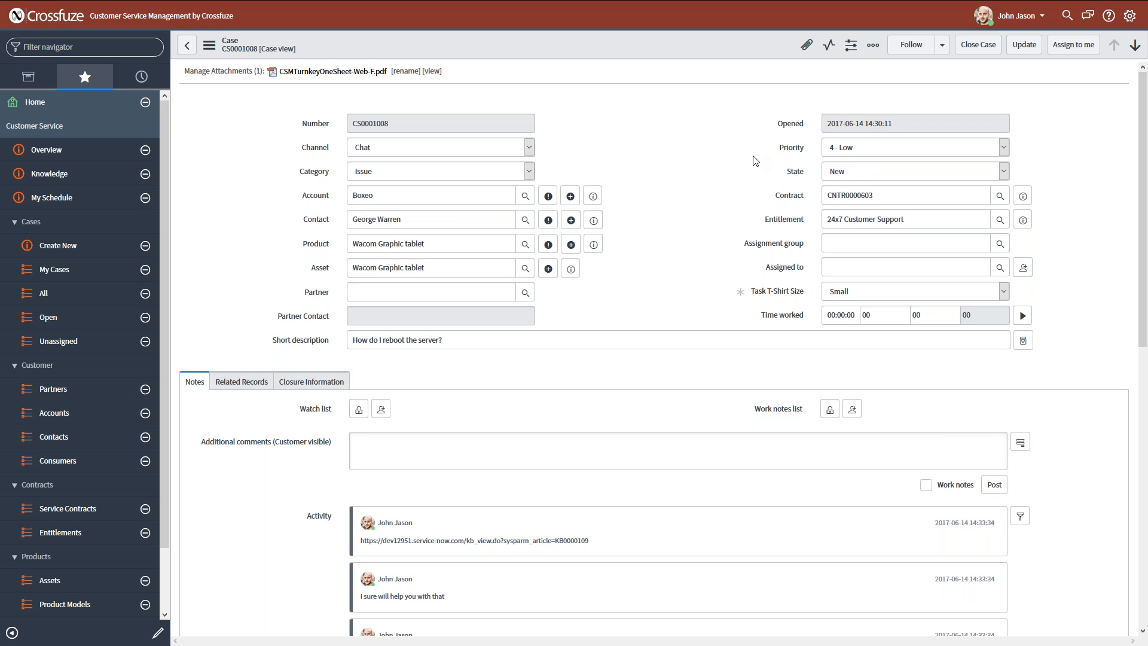
click(866, 172)
click(855, 182)
click(802, 197)
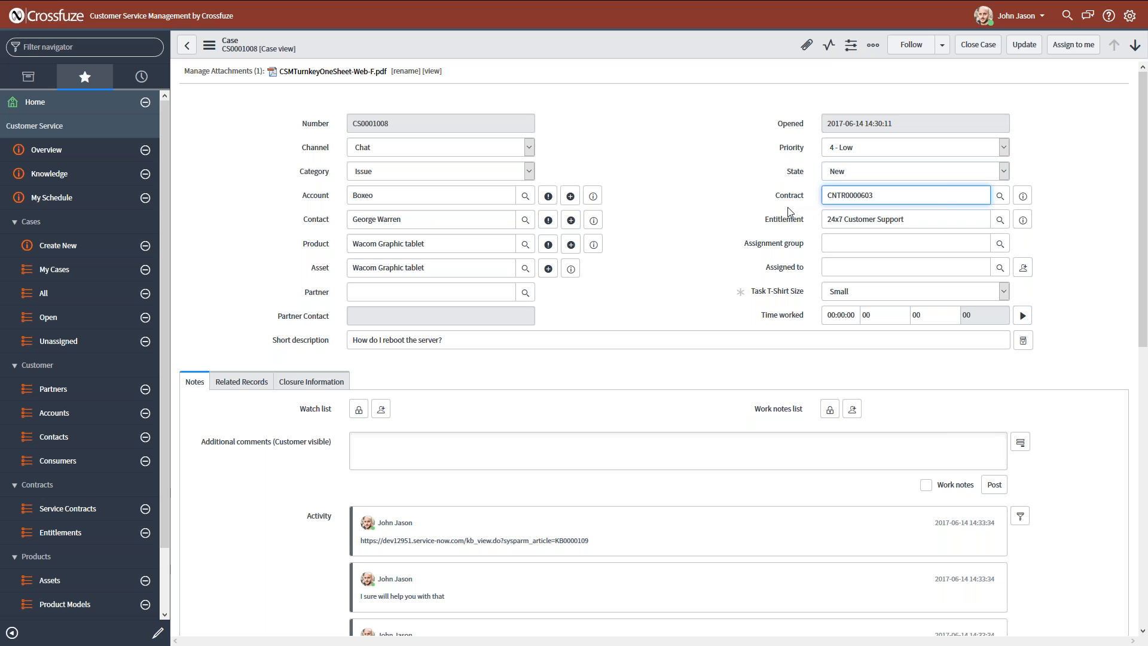
click(736, 200)
click(720, 211)
click(719, 208)
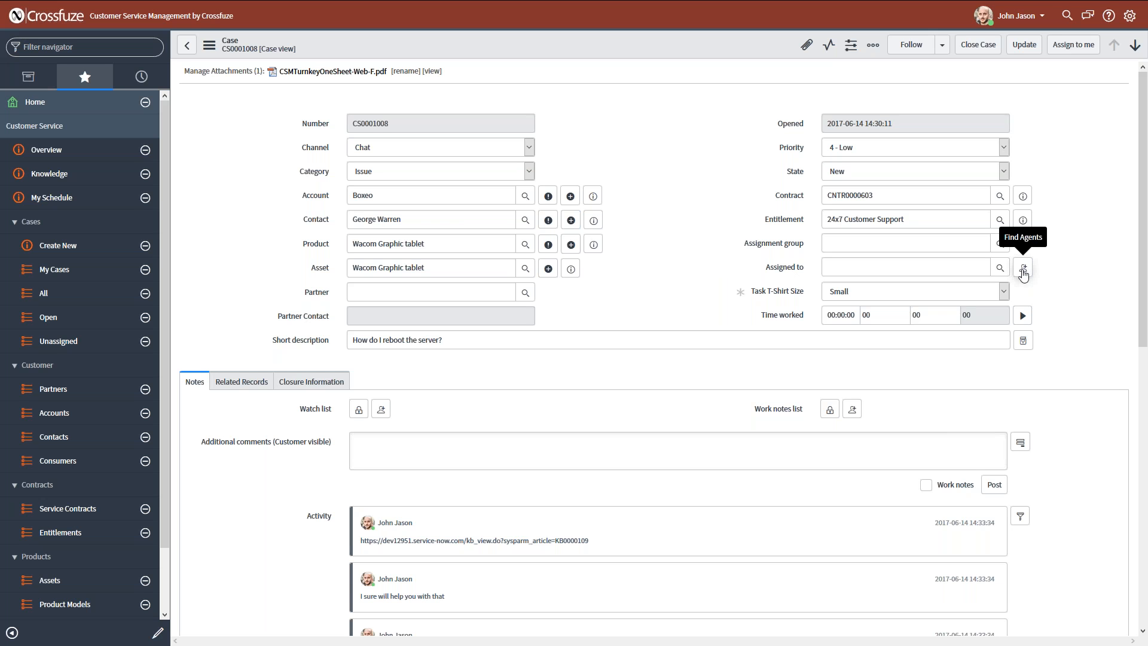
Examine the case's Assigned to and Task T-Shirt Size fields and its notes section.
click(755, 273)
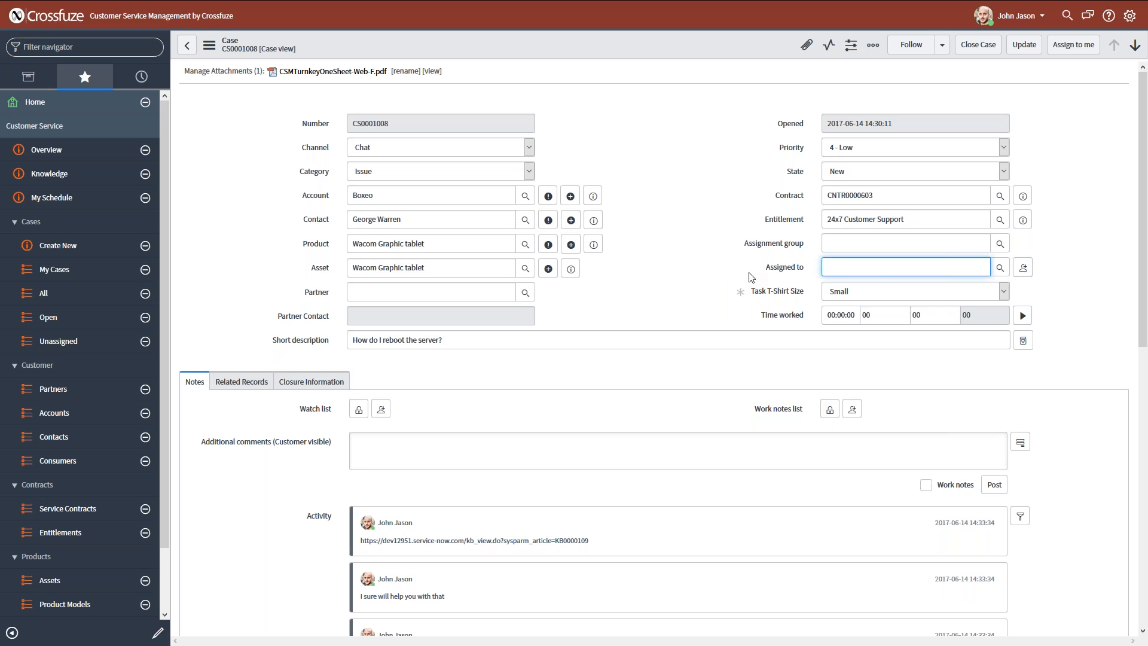
click(711, 314)
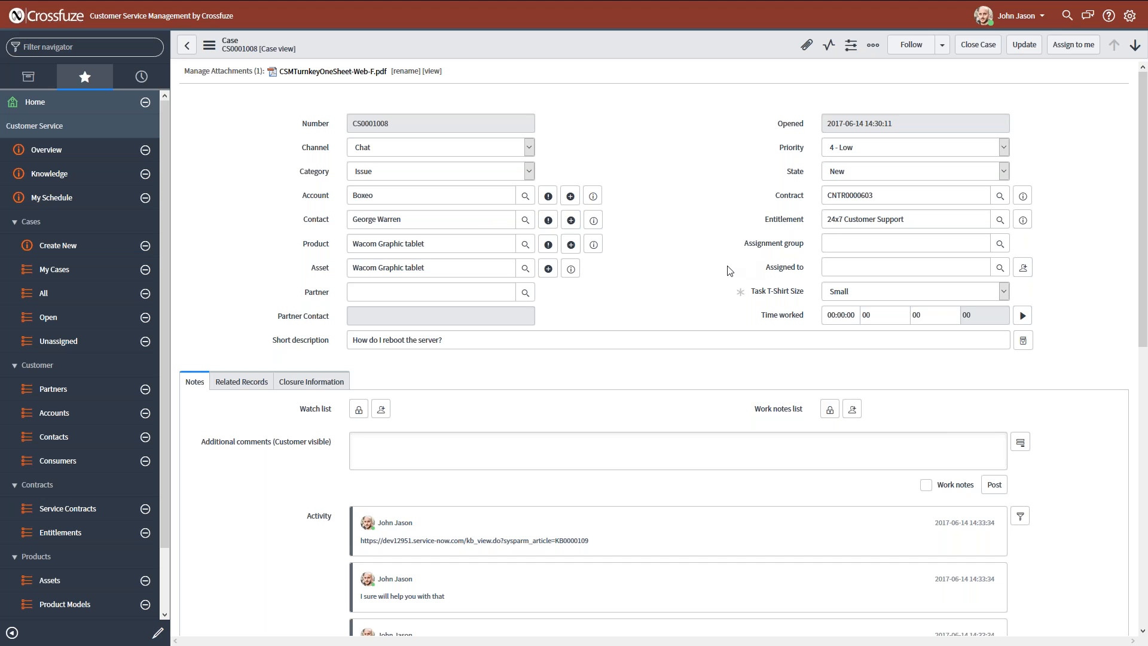
click(708, 286)
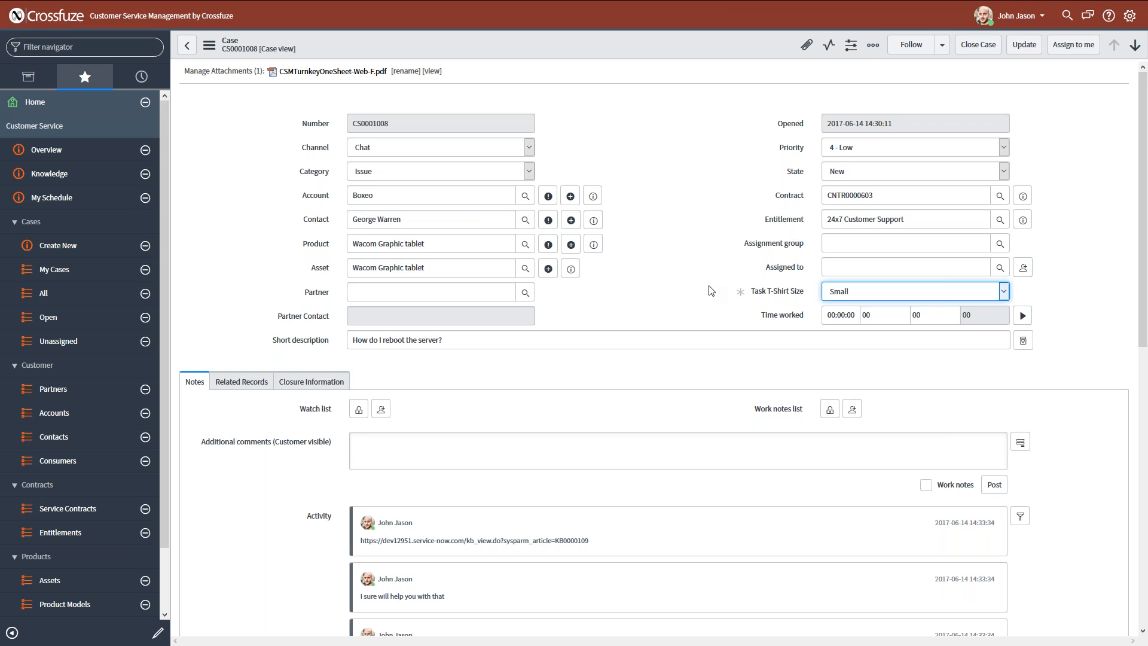
click(717, 306)
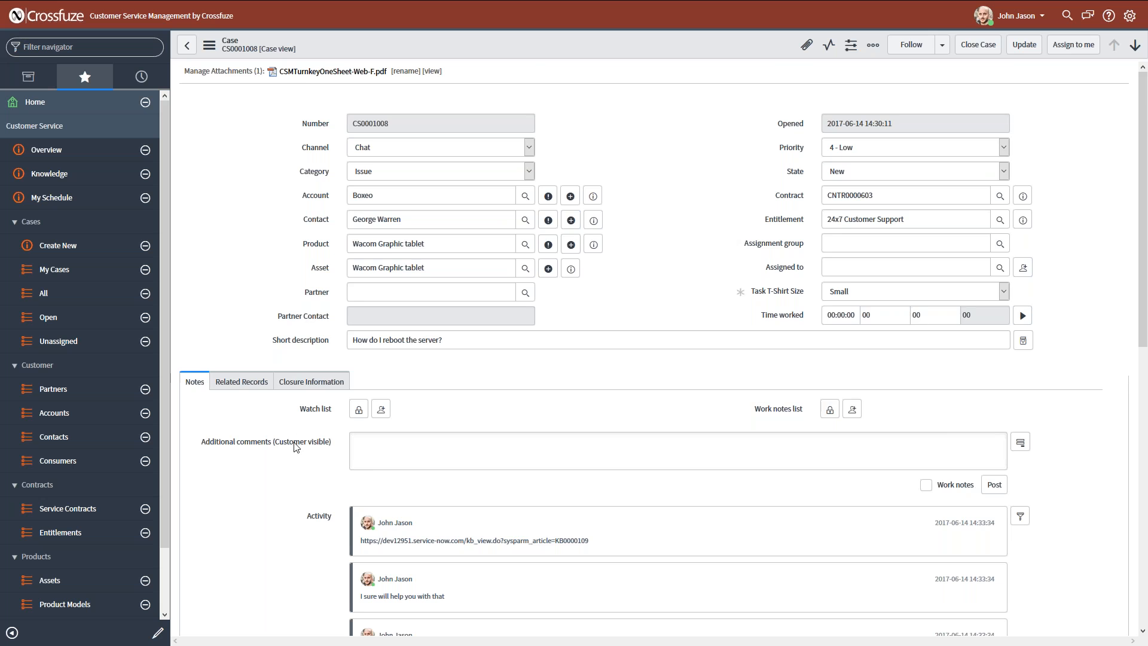
scroll(296, 442, down, 1)
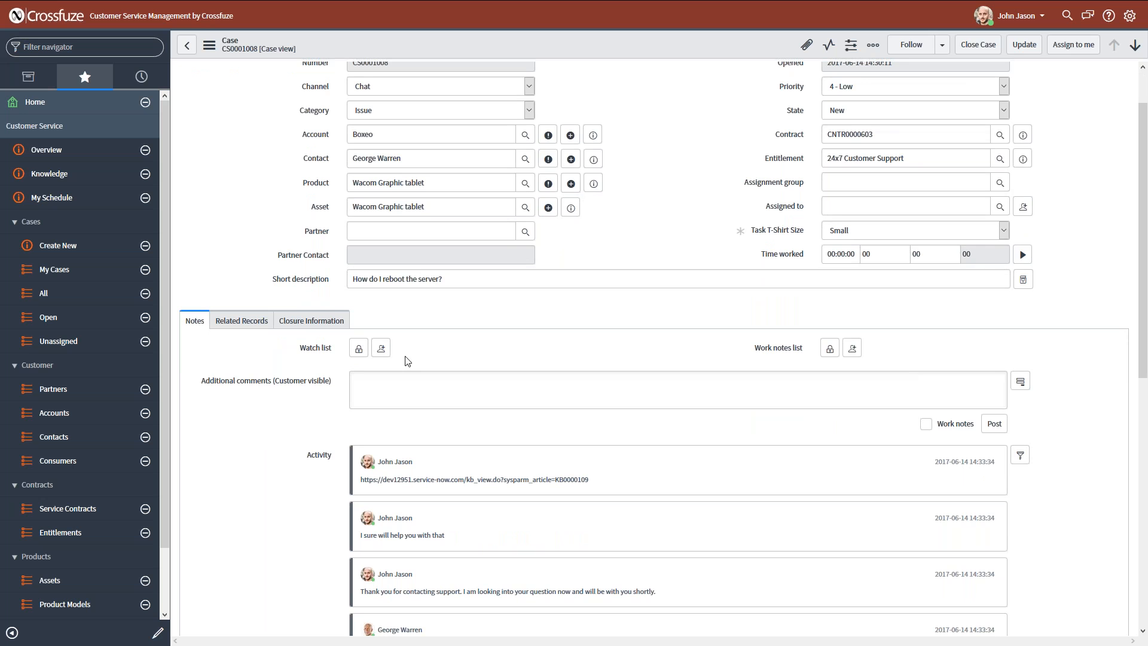
scroll(405, 360, up, 1)
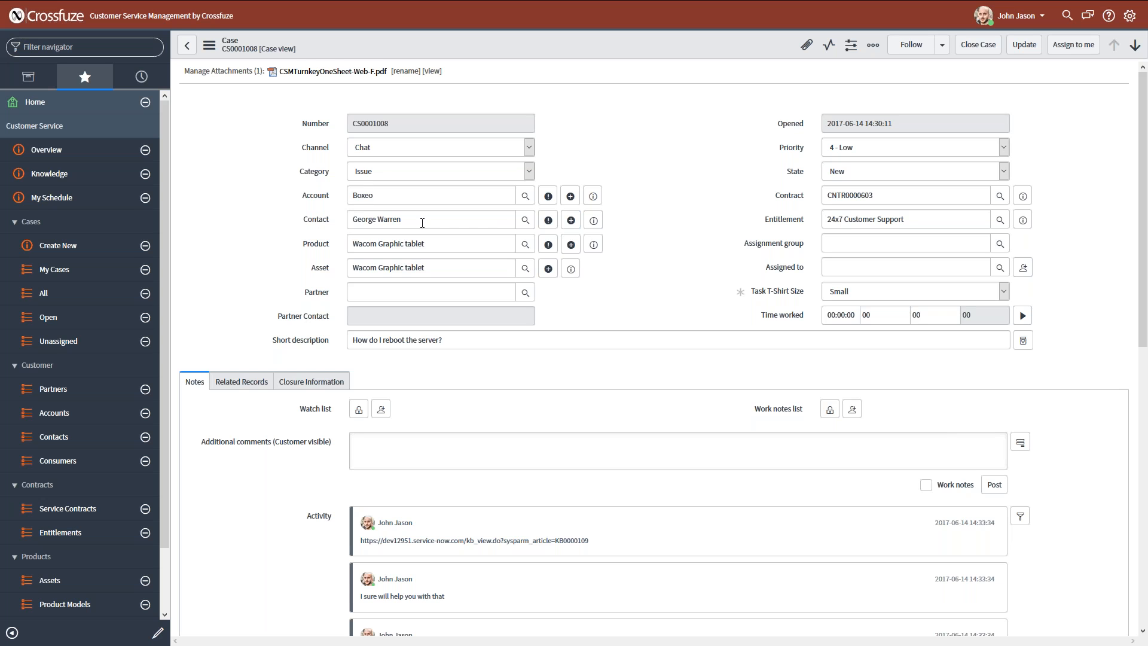
Clear the Contact and Account fields on the case to bring up the Consumer field.
drag(409, 221, 285, 224)
key(BackSpace)
key(shift+Tab)
key(BackSpace)
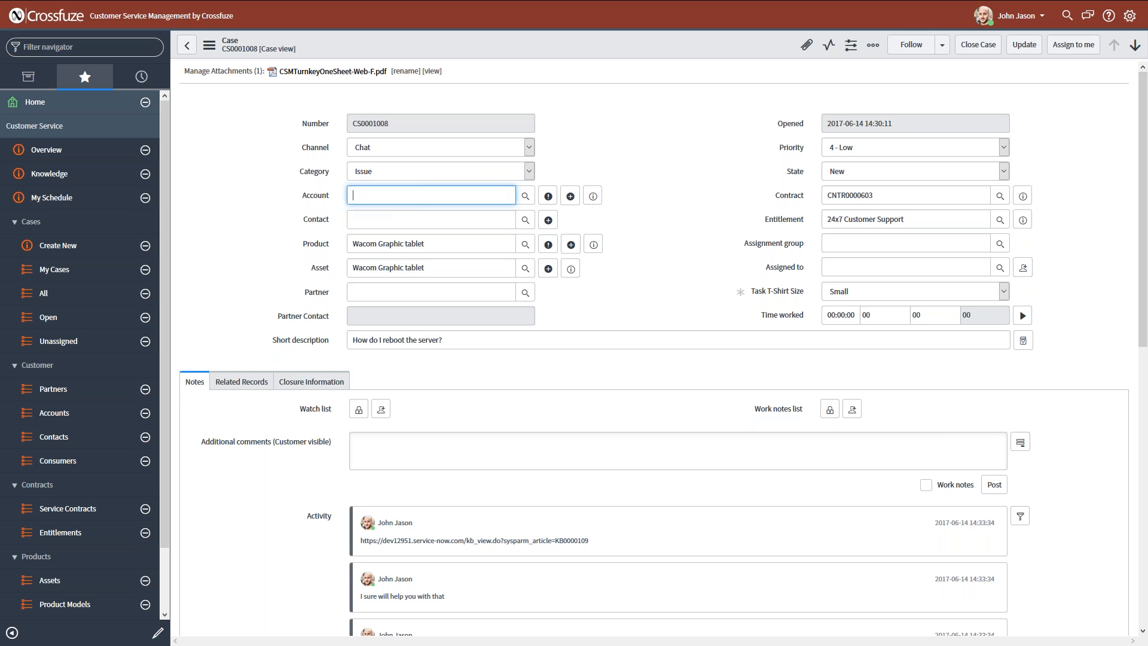
key(Tab)
View the Add Consumer form from the case's Consumer field and close it without entering anything.
double_click(328, 246)
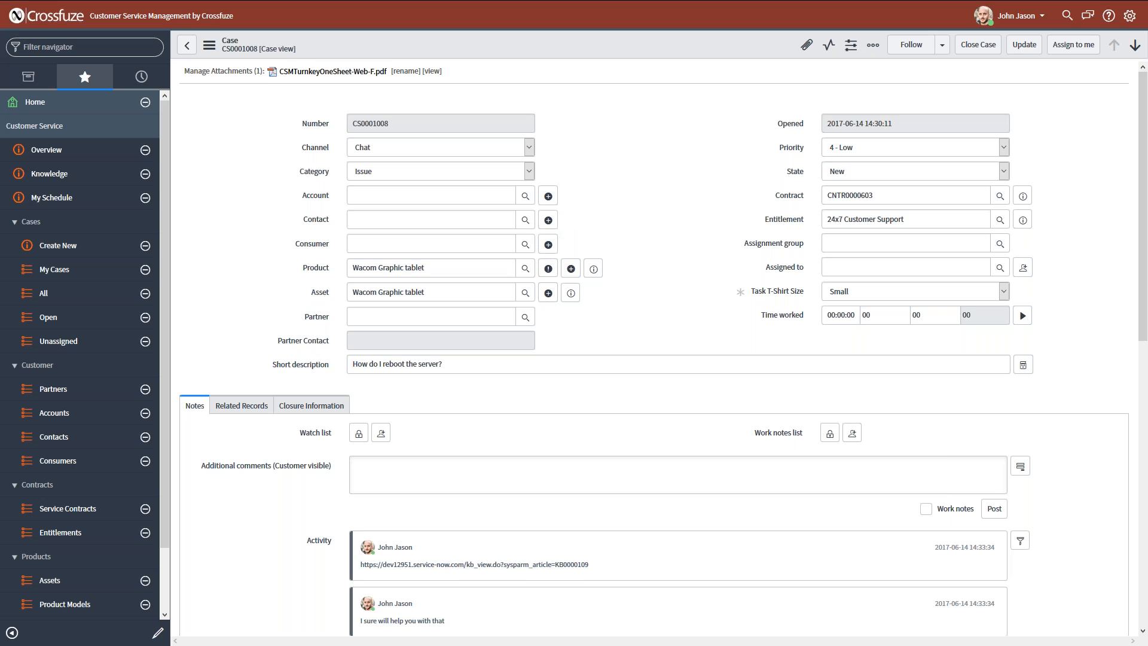
click(549, 244)
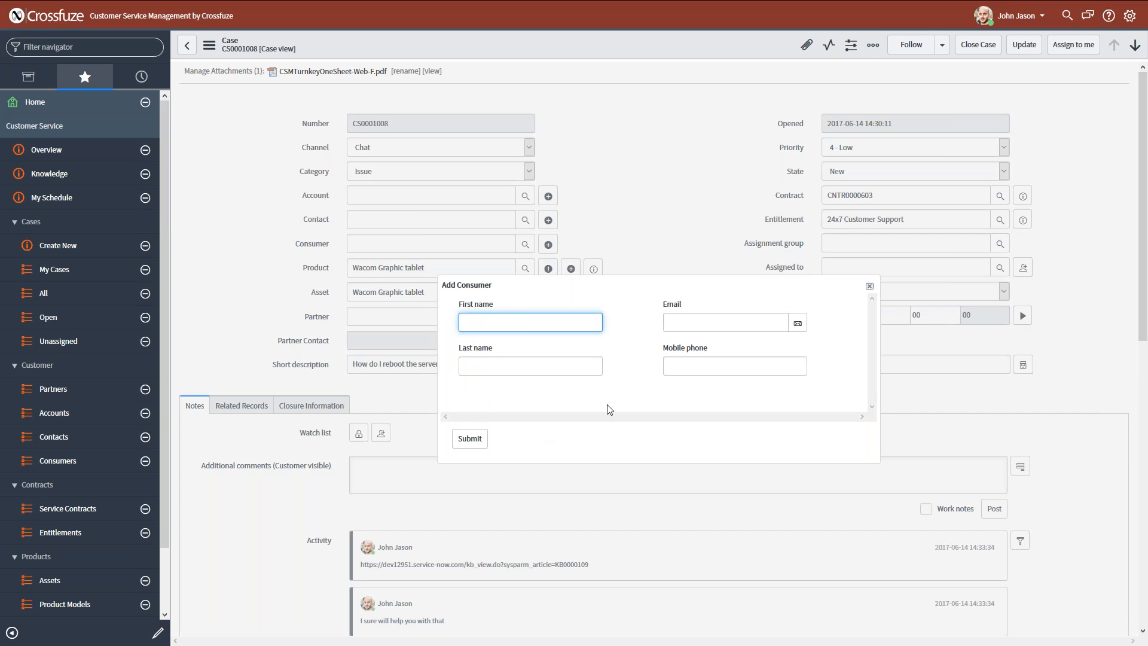
click(870, 287)
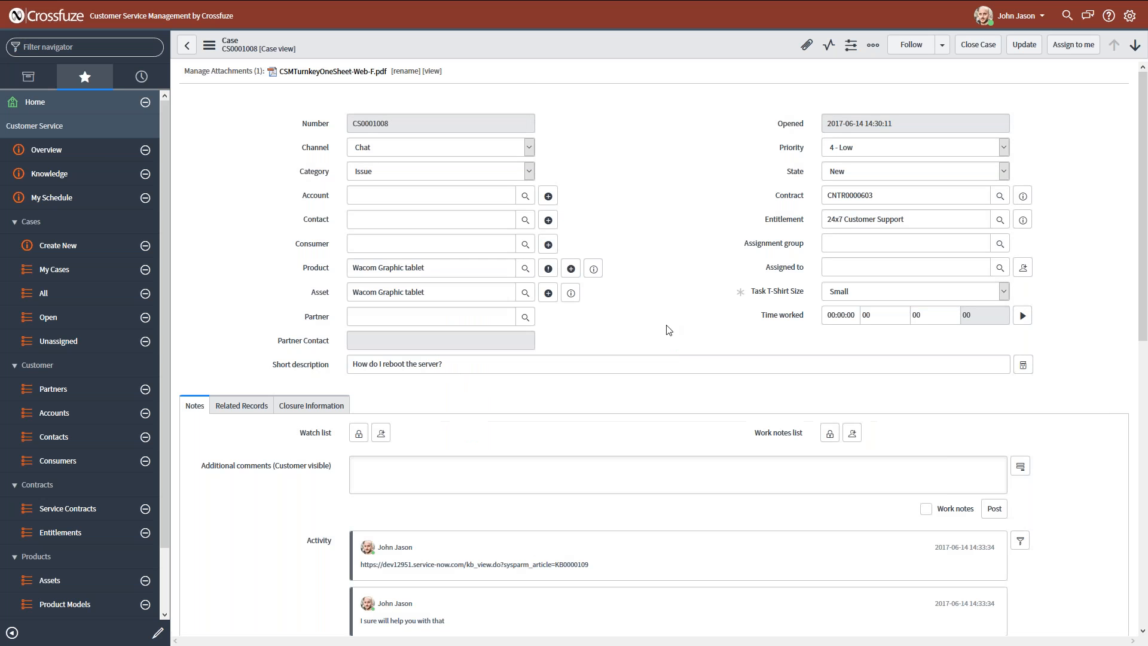
Switch the case's comment entry to work notes and display the Additional comments and Work notes fields together.
scroll(681, 335, down, 2)
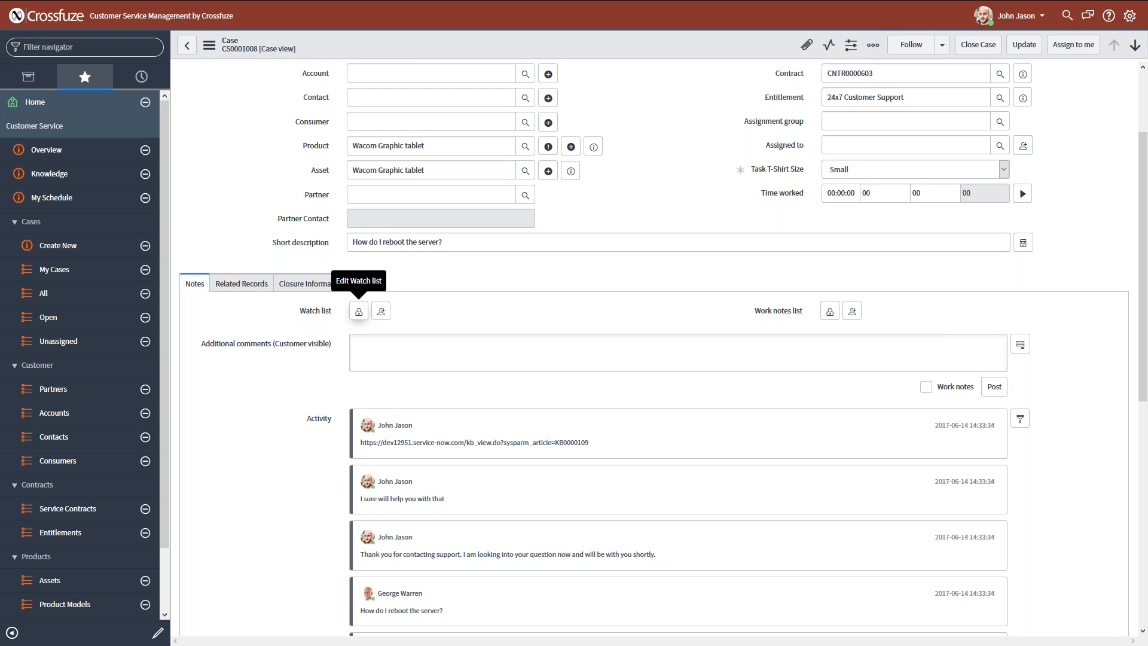
scroll(374, 328, up, 1)
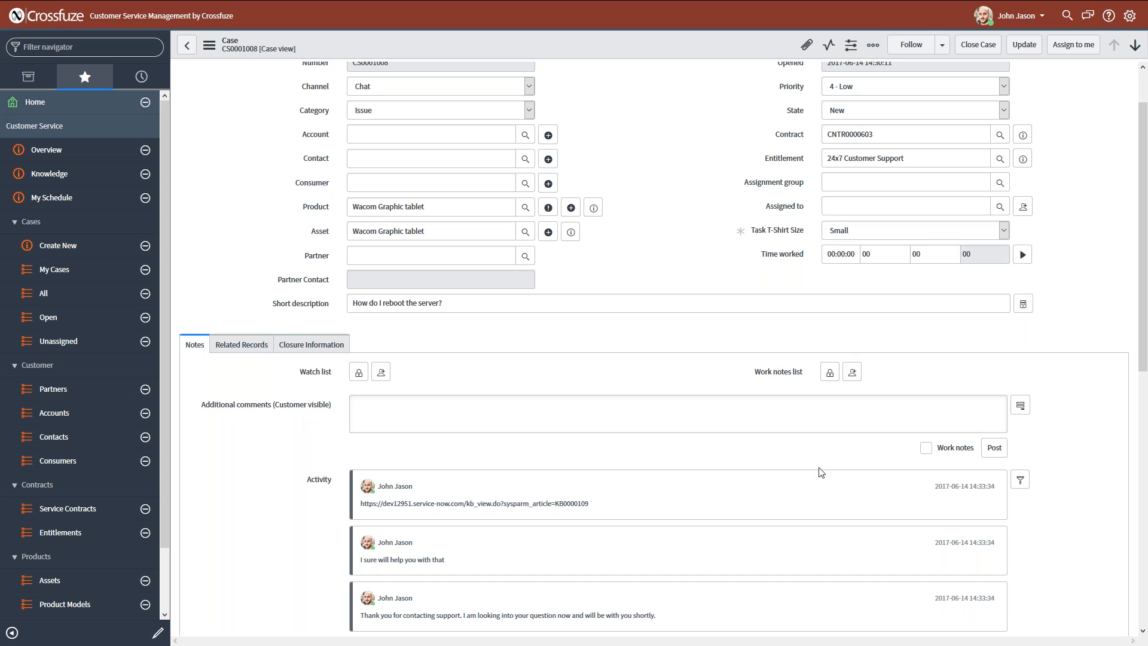
click(926, 448)
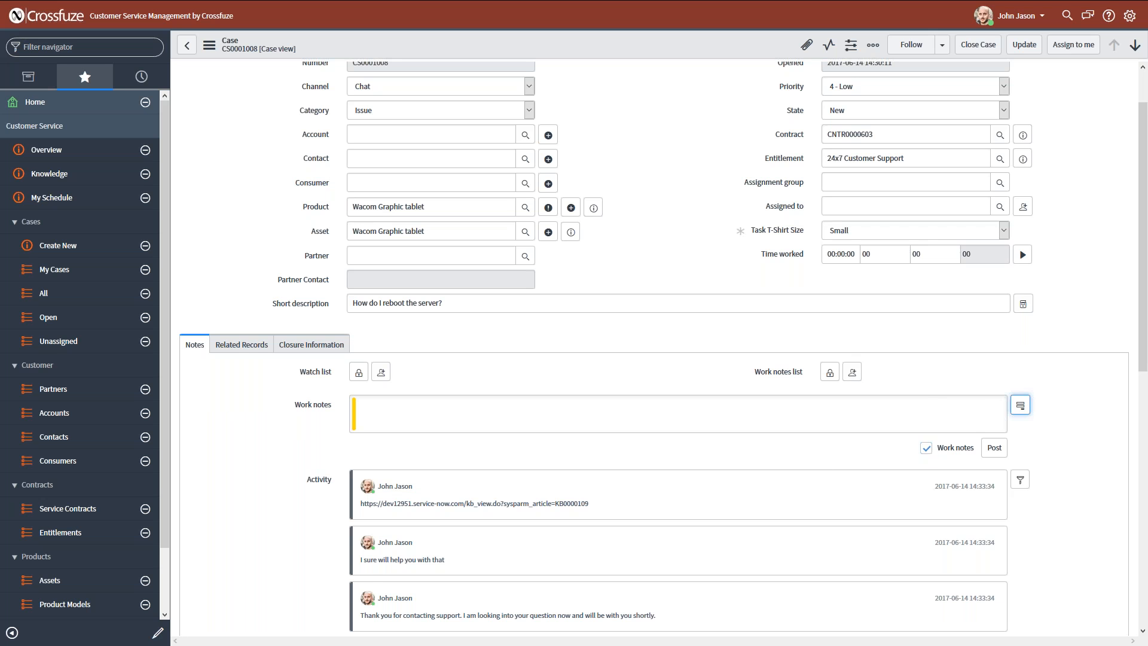
click(1020, 405)
click(391, 416)
click(358, 454)
click(310, 493)
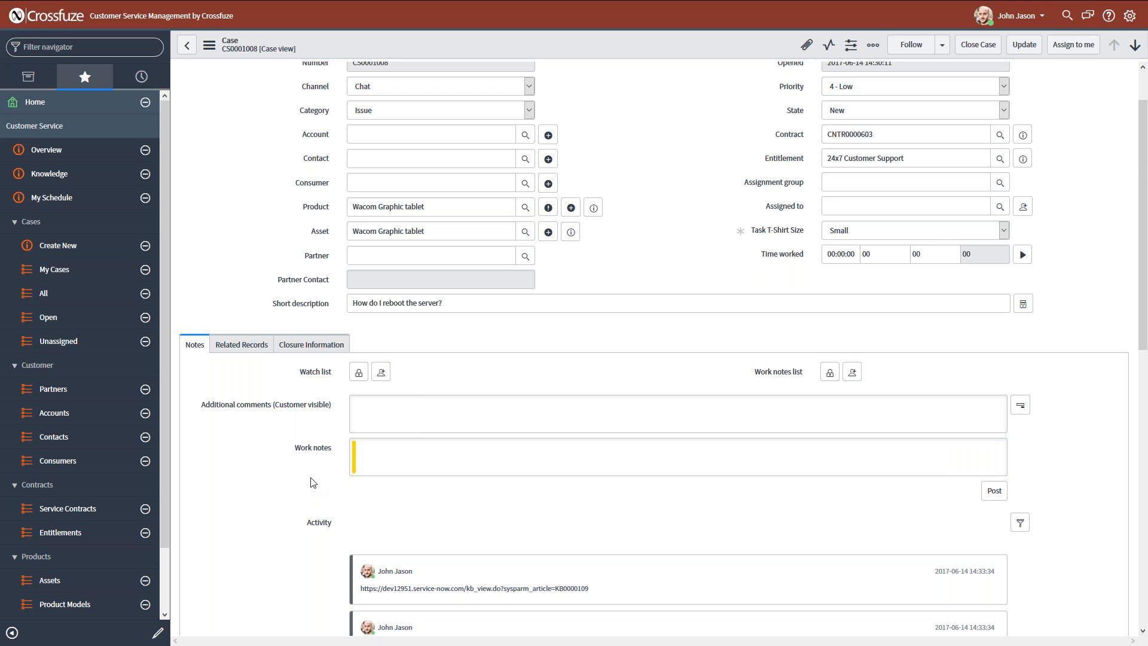
Review the case's activity history, including the recorded chat messages and field changes.
scroll(293, 493, down, 1)
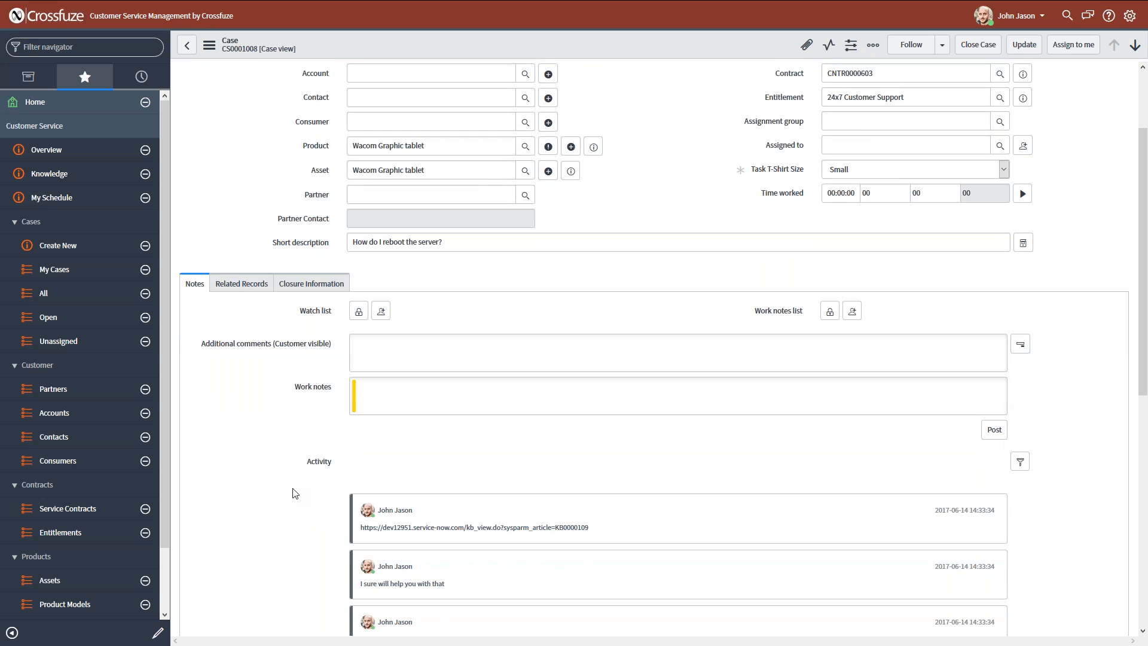
scroll(293, 493, down, 4)
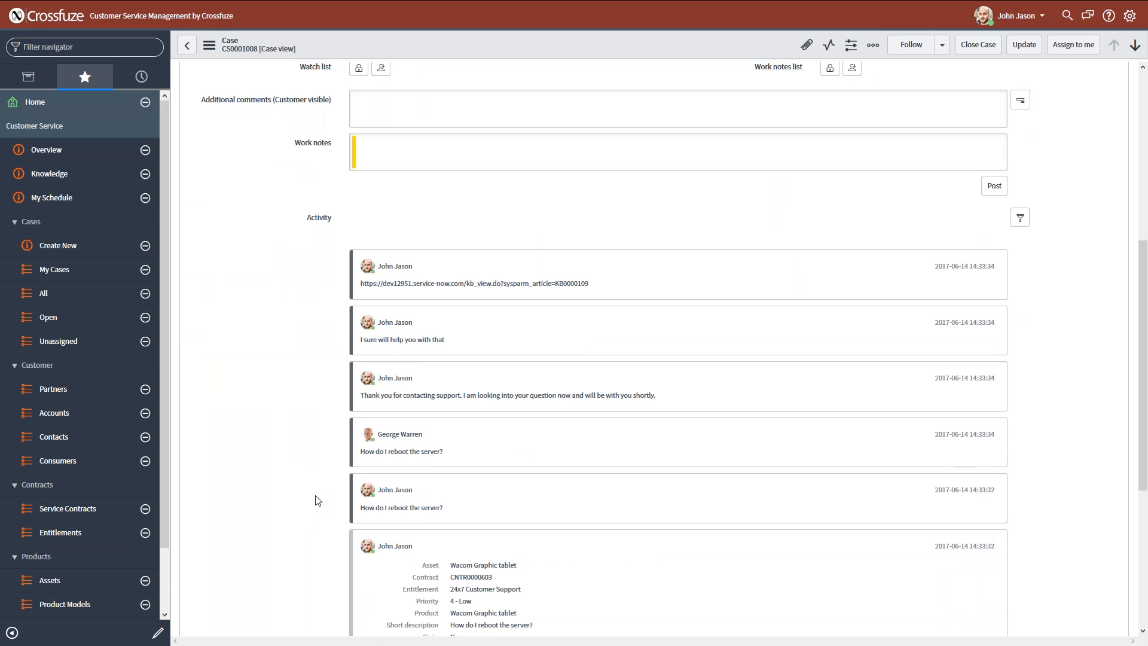
scroll(315, 500, down, 2)
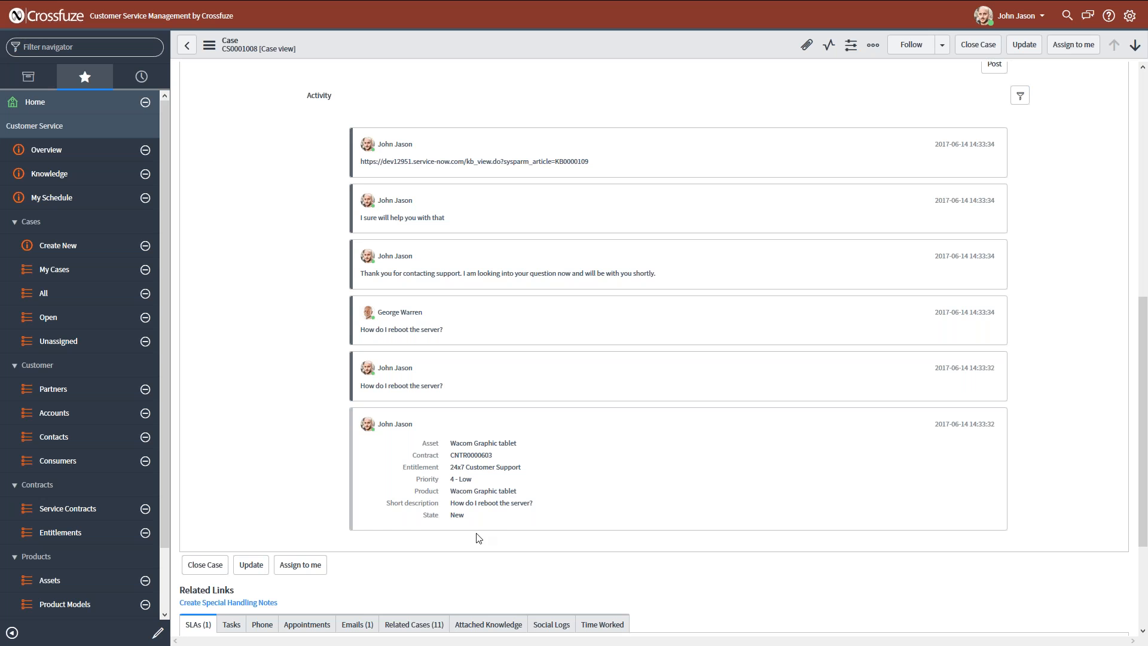
scroll(312, 471, up, 8)
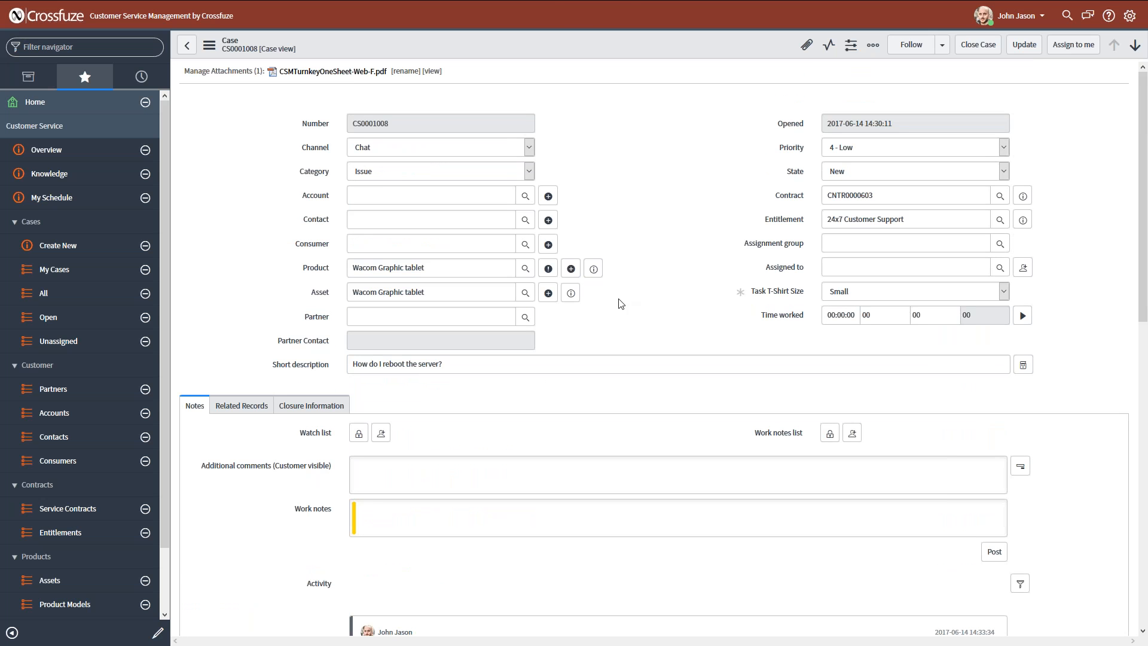
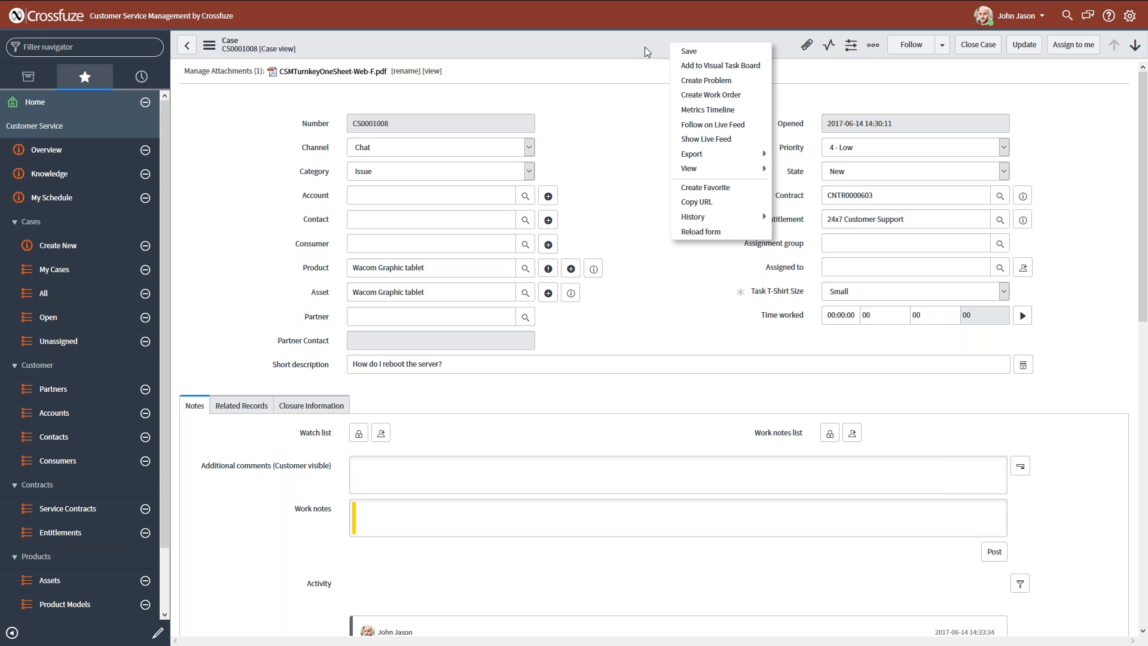
Create a problem from the case and review its Product, Configuration item and Short description fields.
click(726, 83)
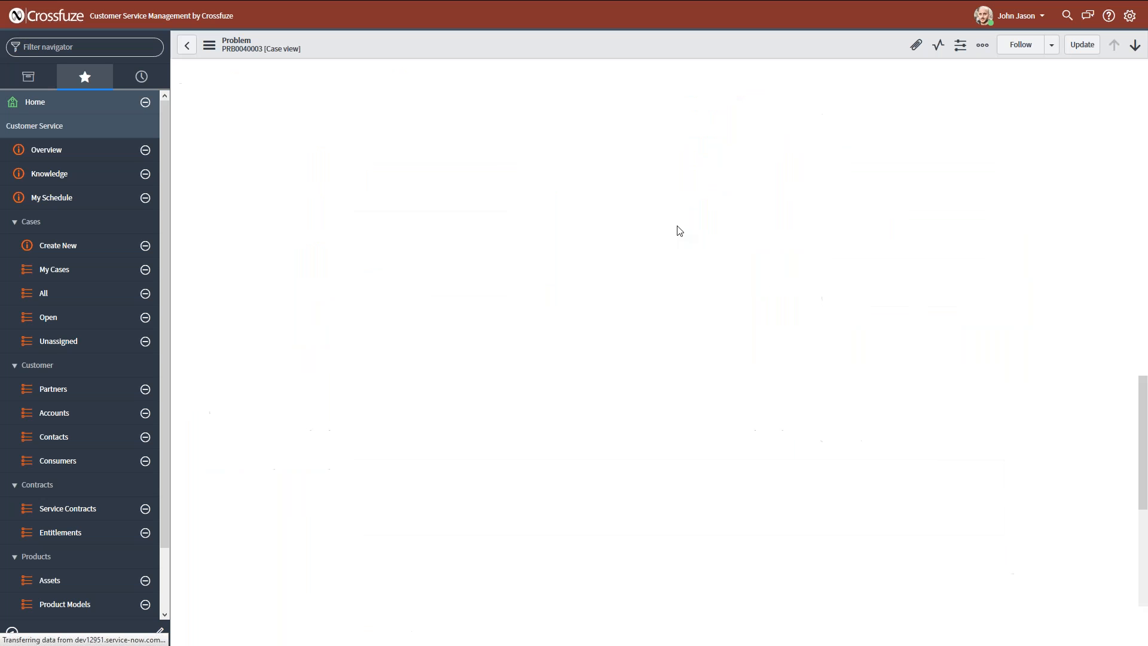
drag(471, 131, 351, 131)
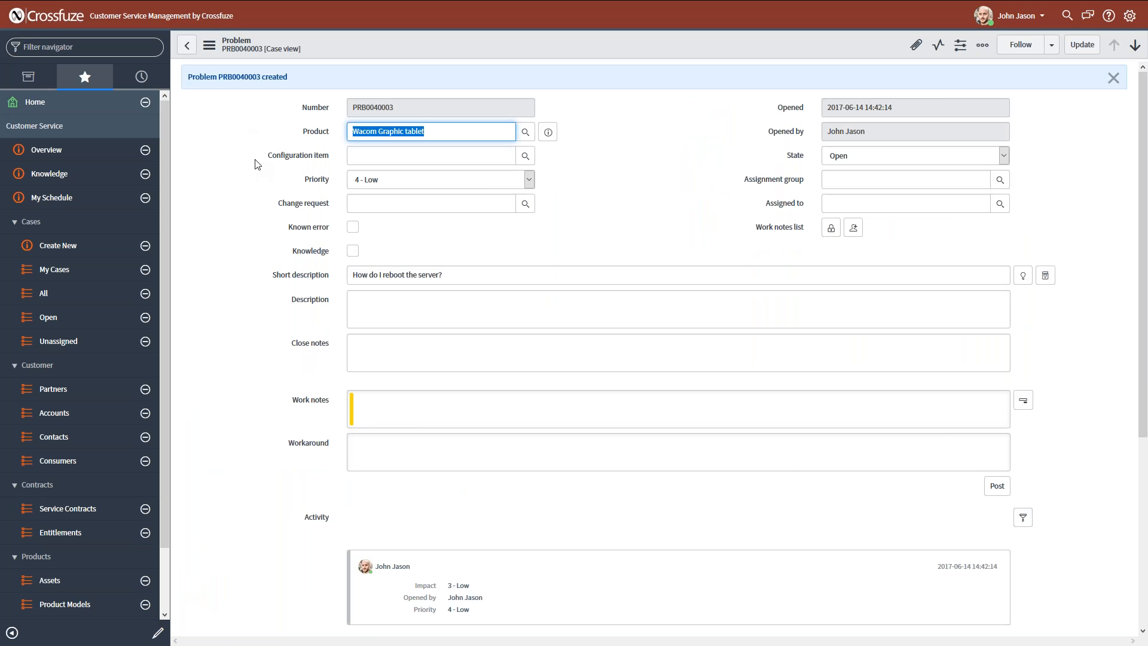
drag(277, 158, 340, 162)
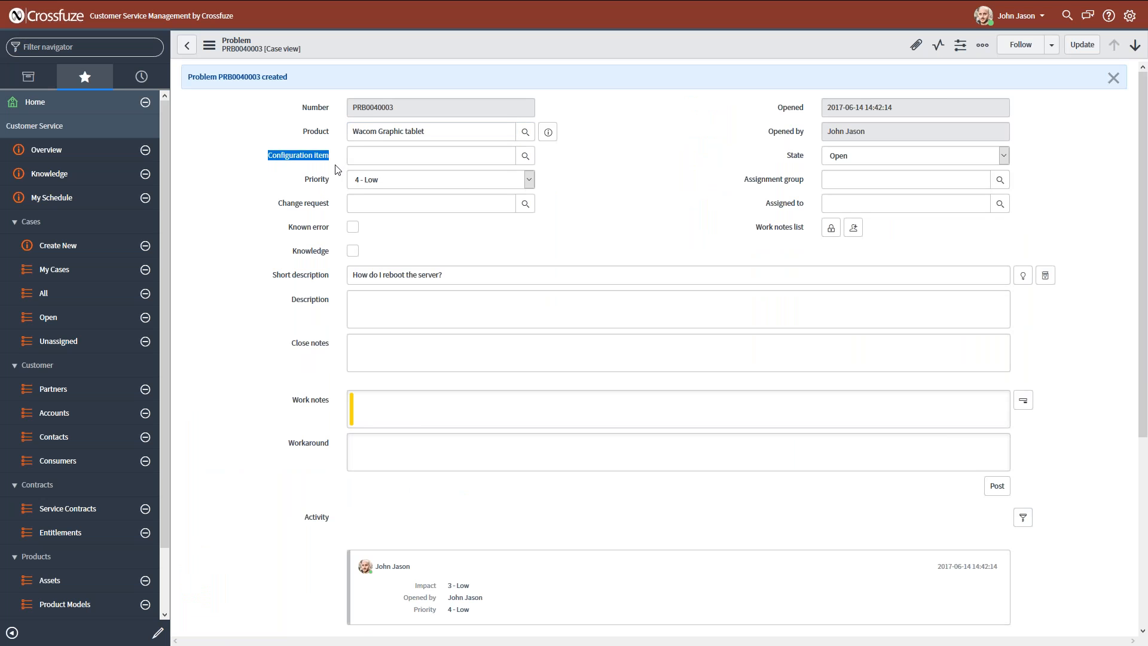
click(336, 172)
drag(323, 134, 338, 141)
click(337, 143)
triple_click(387, 267)
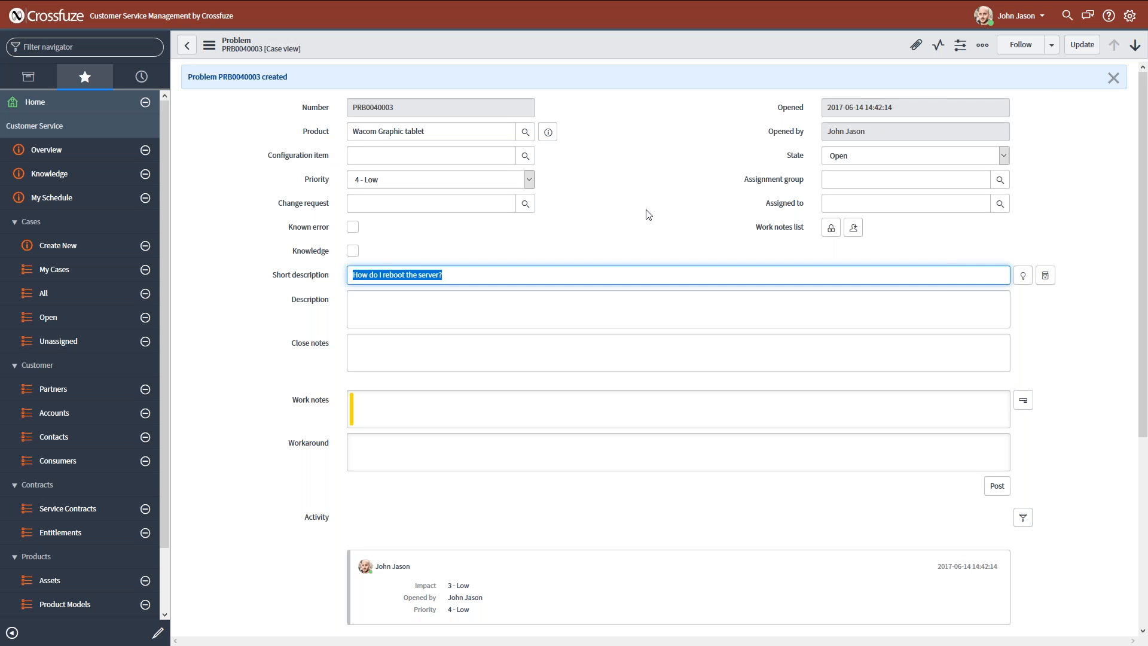
click(615, 182)
drag(227, 76, 252, 77)
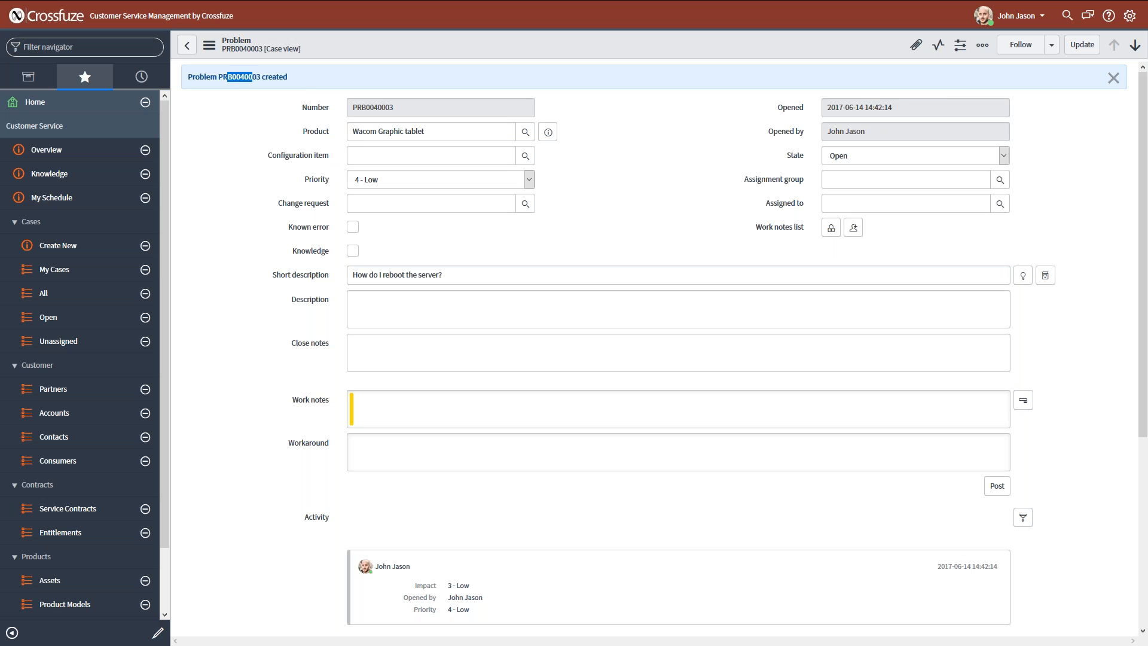
click(252, 77)
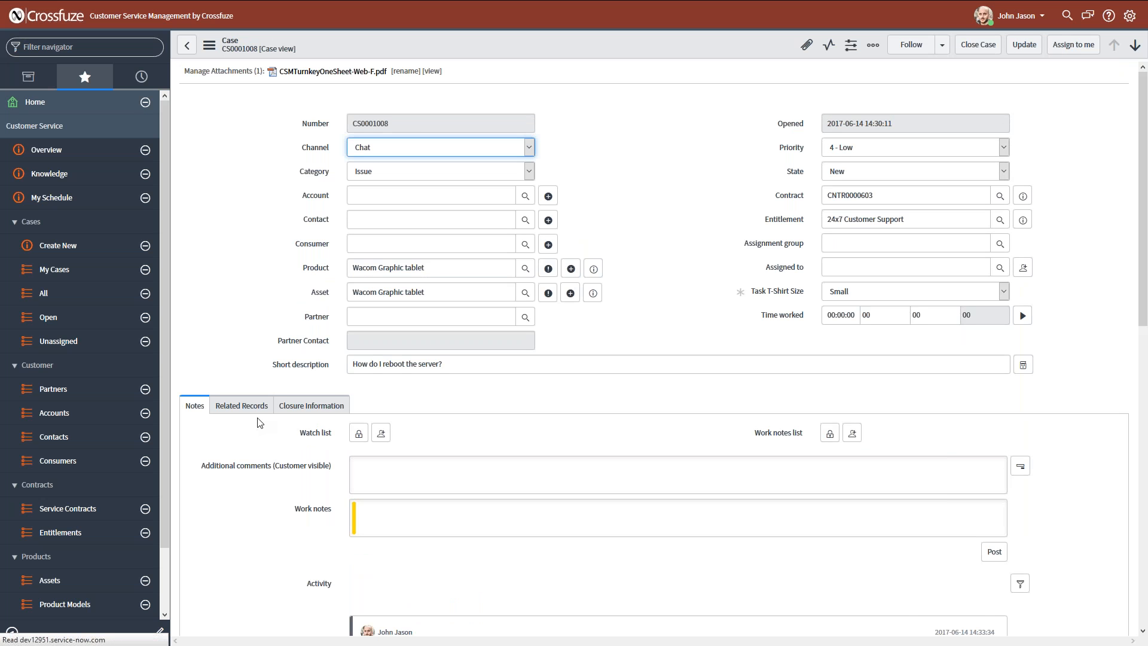
Return to the case and view the linked problem in its related records.
click(247, 407)
double_click(408, 436)
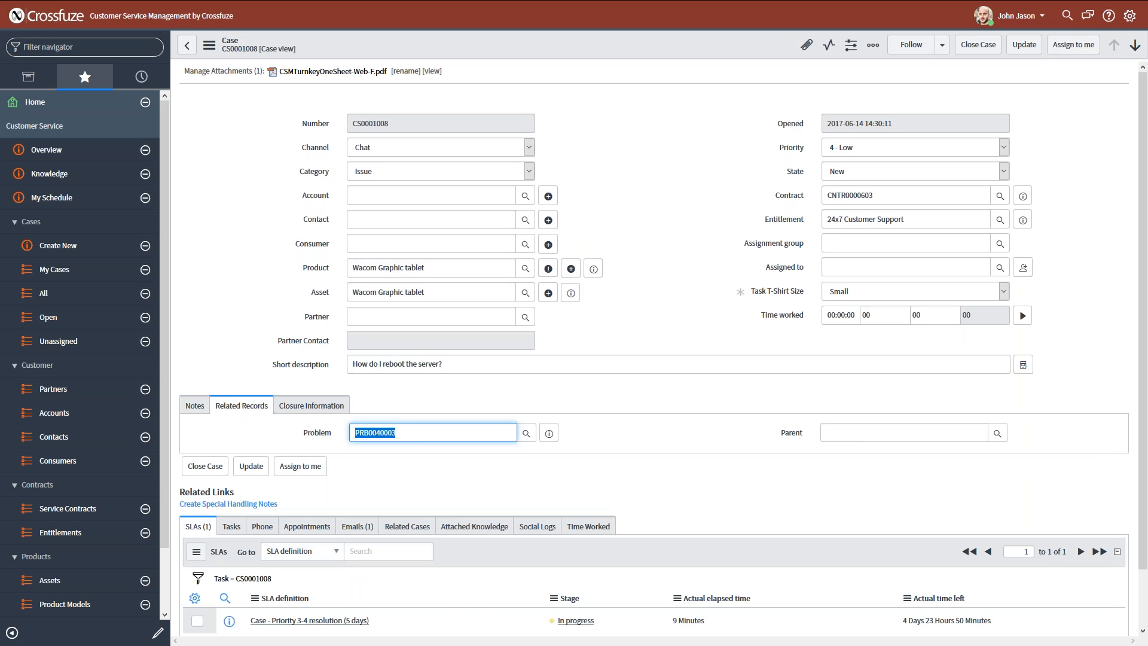
click(456, 476)
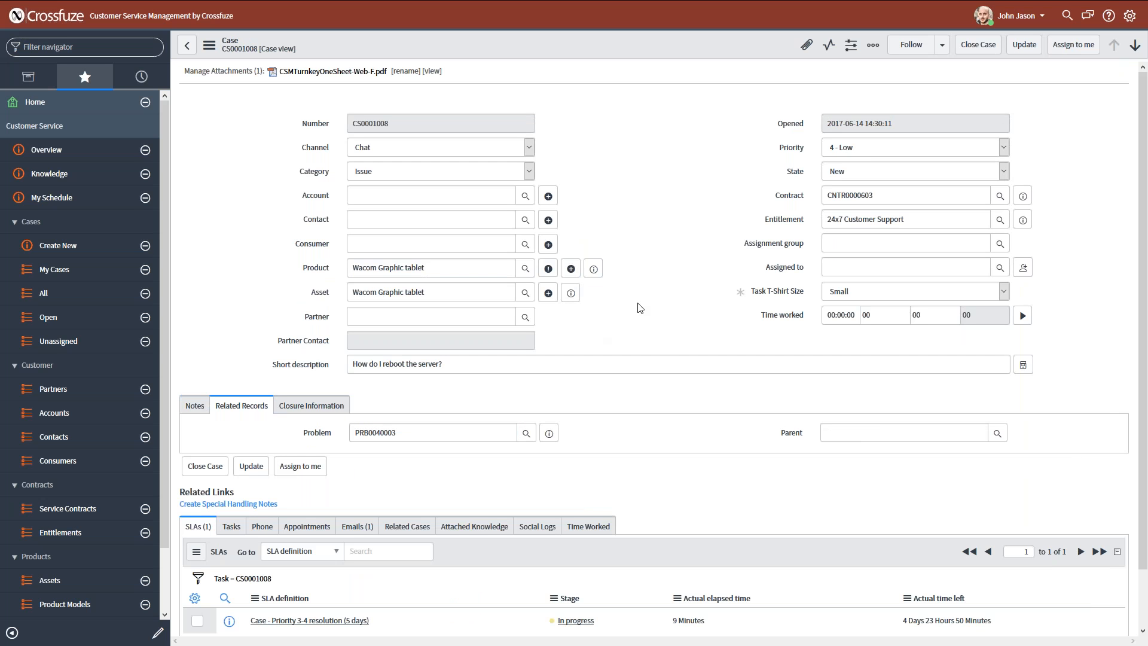
Create a work order from the case and review its Affected CI, Short description and Initiated from fields.
right_click(638, 43)
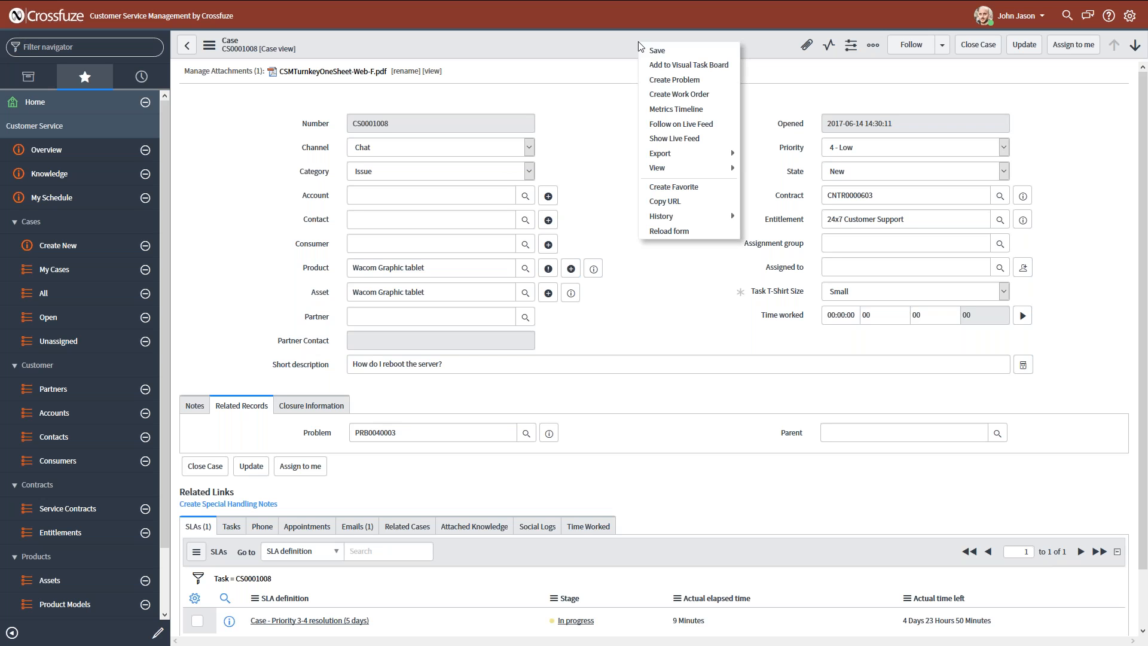
click(690, 94)
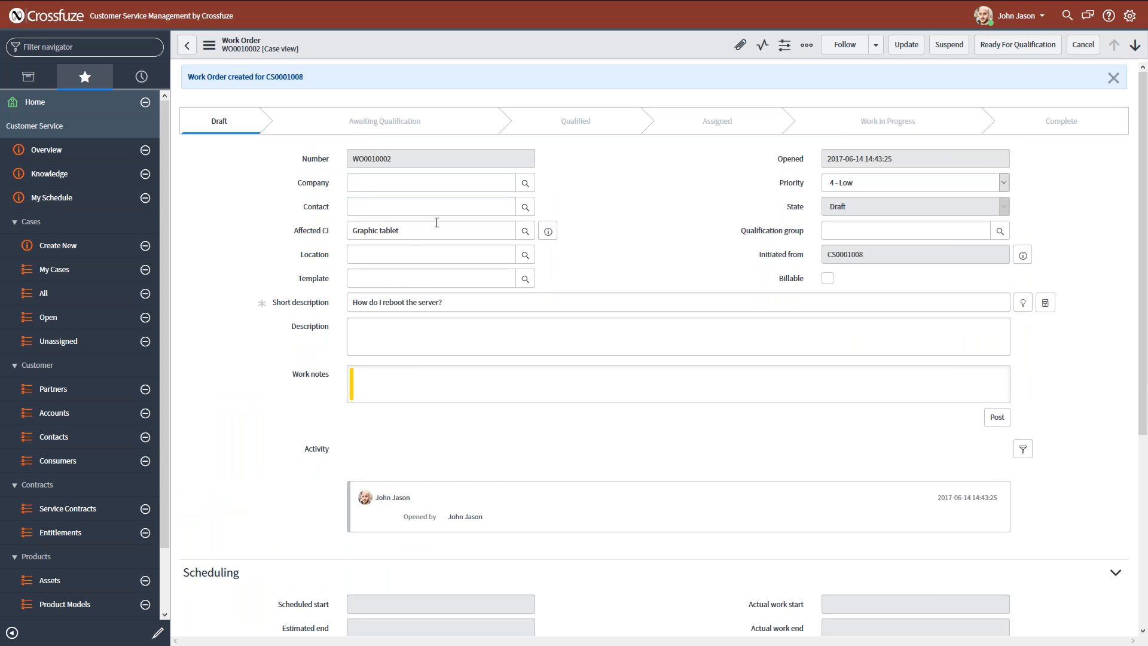
click(408, 236)
click(428, 235)
click(588, 262)
triple_click(480, 302)
click(482, 302)
click(593, 268)
click(779, 256)
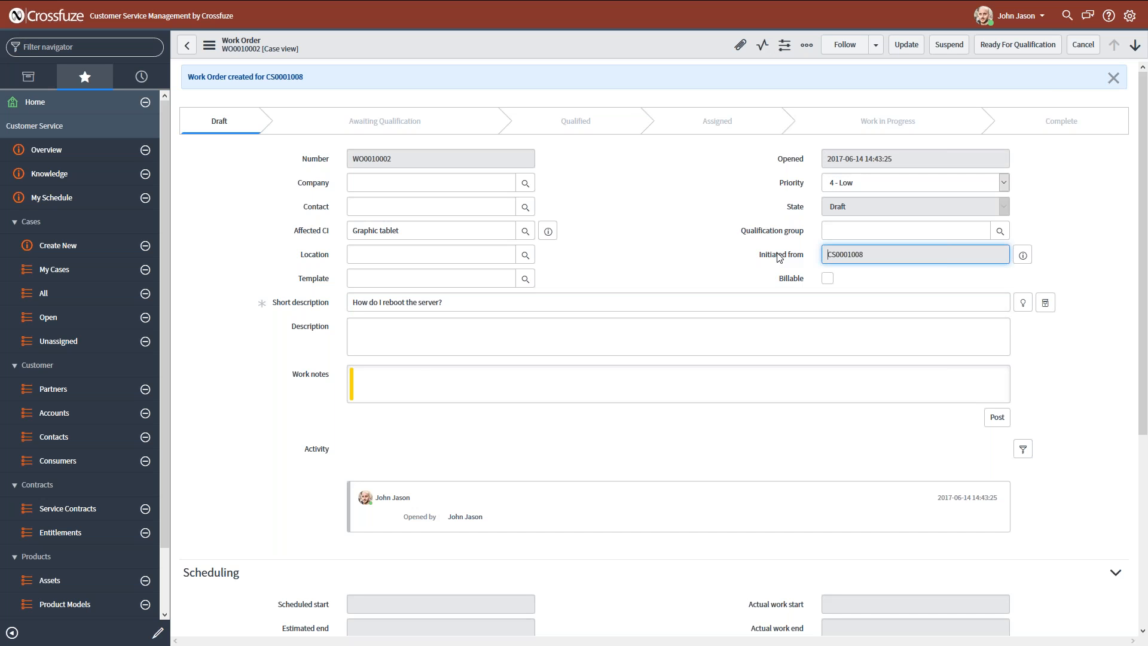
click(874, 261)
double_click(833, 255)
key(Tab)
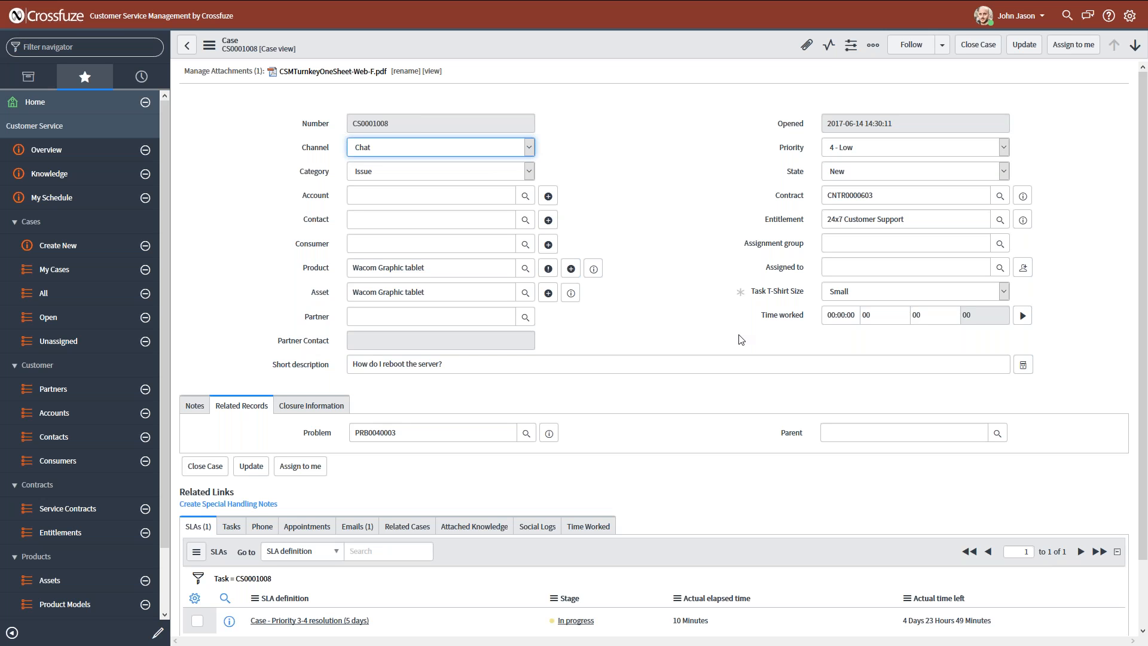
Set the case's category to Feature and check which record-creation actions the case offers.
click(508, 171)
click(400, 209)
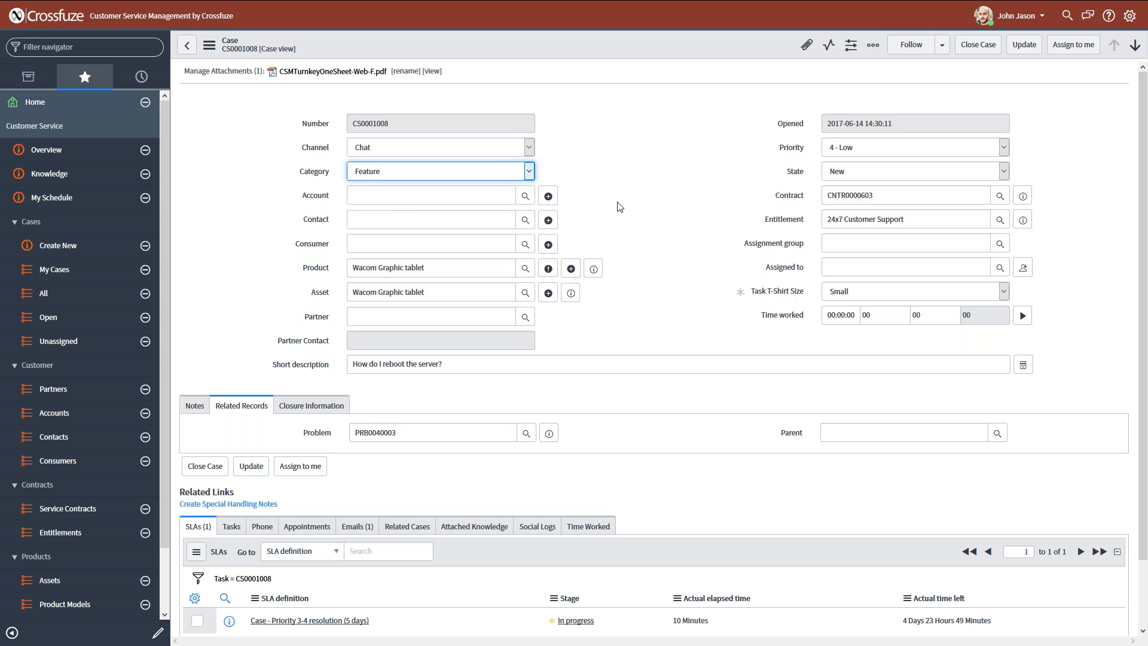
right_click(649, 39)
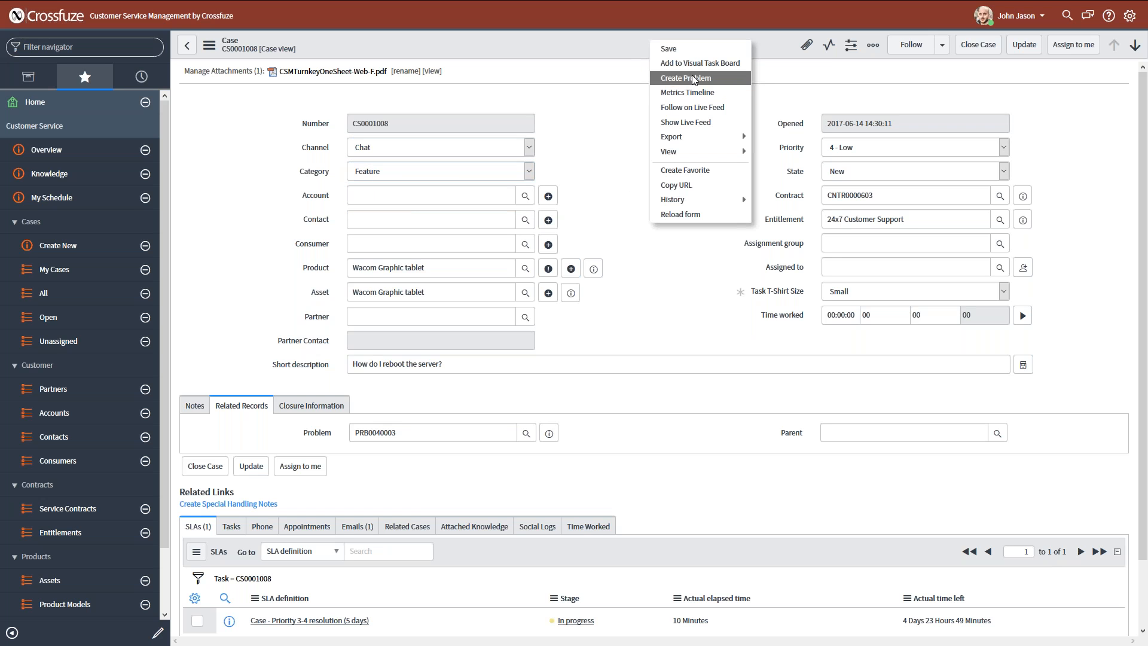
click(650, 239)
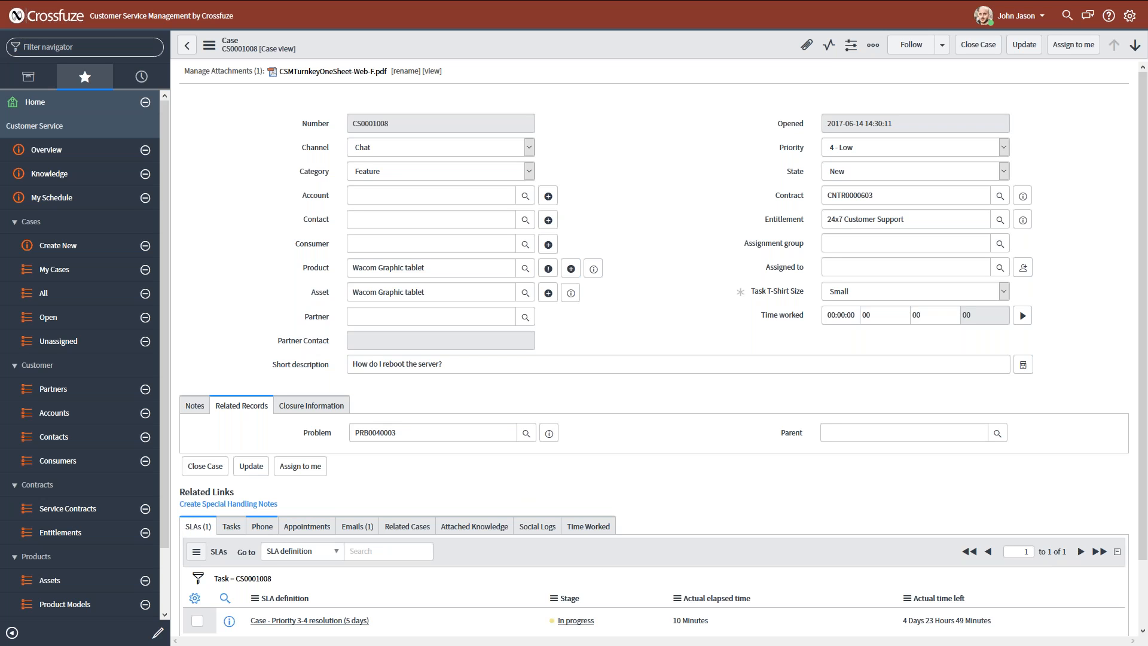
View the special handling notes form from the case and close it without entering anything.
drag(305, 505, 179, 504)
click(302, 507)
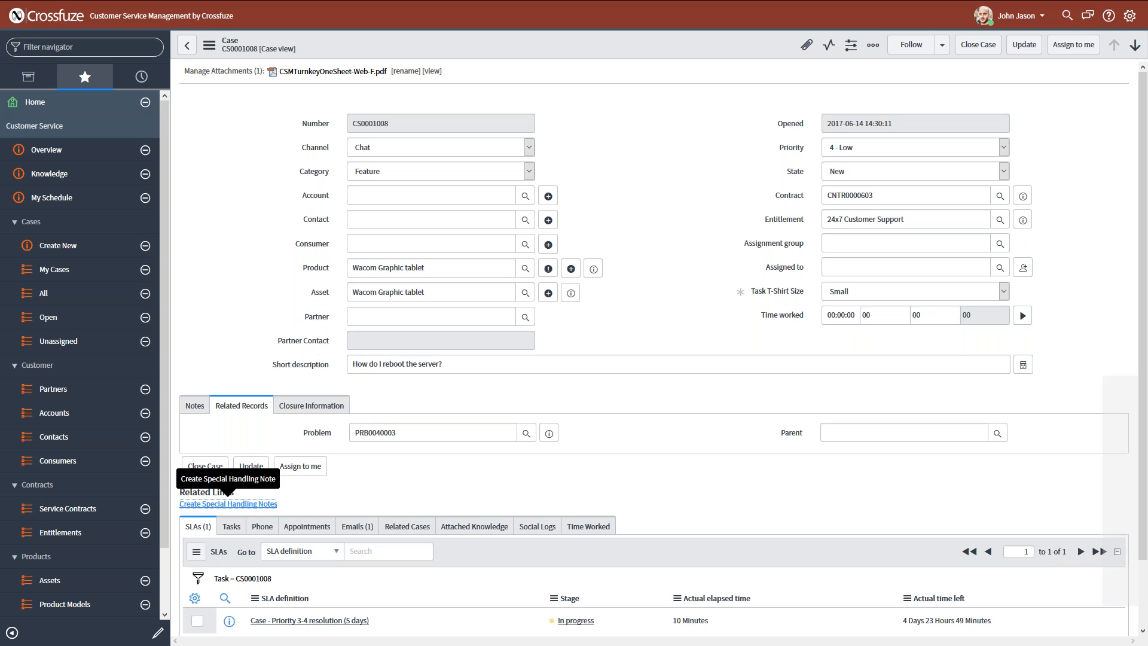
click(264, 505)
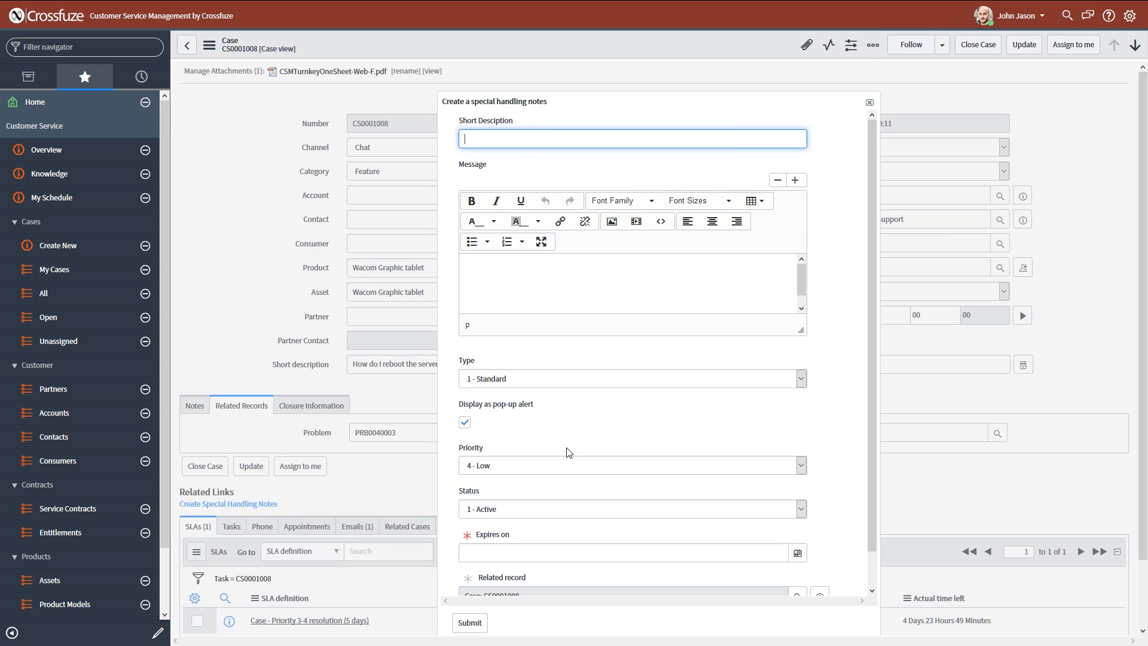
scroll(616, 459, down, 1)
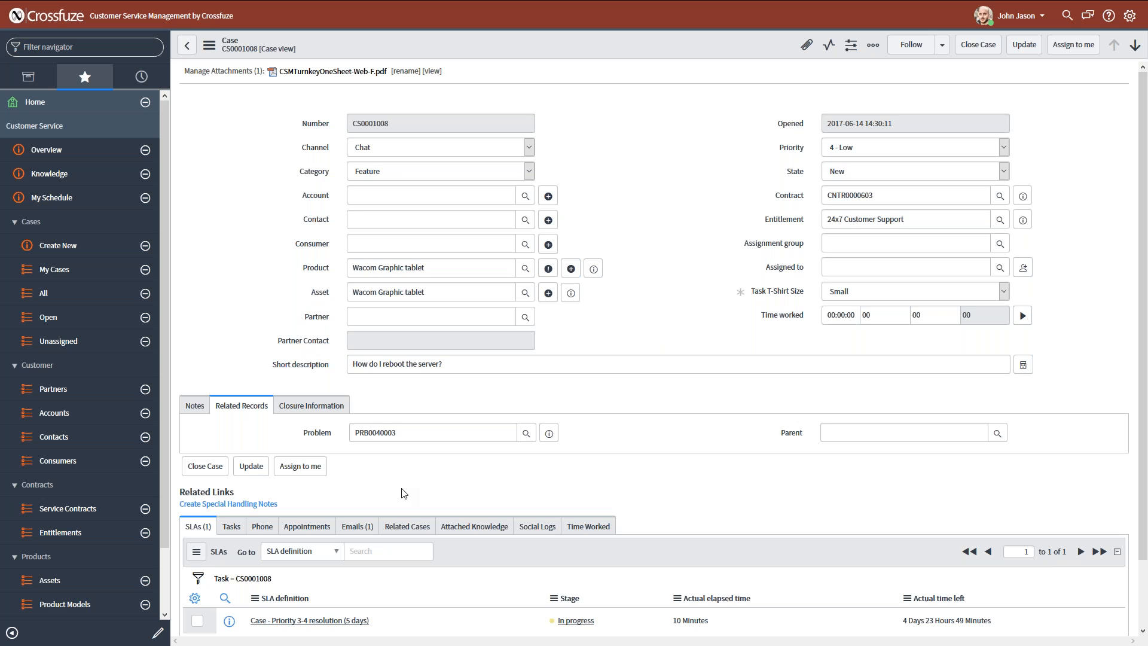
View the case's related SLAs, Tasks and Phone lists.
scroll(401, 493, down, 2)
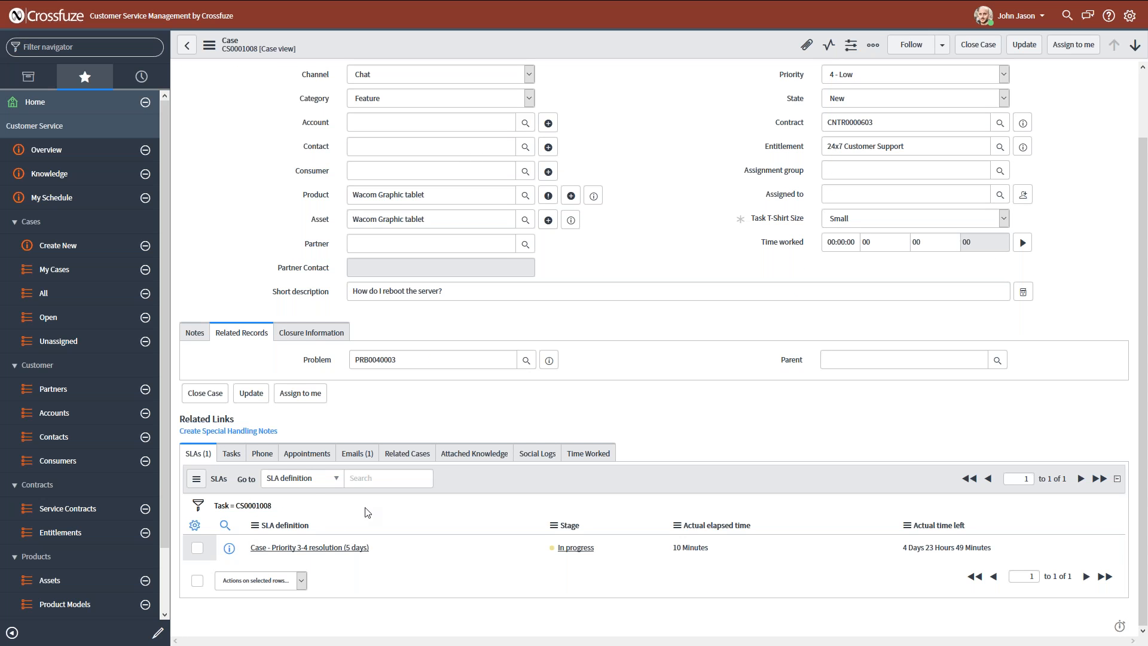
click(229, 455)
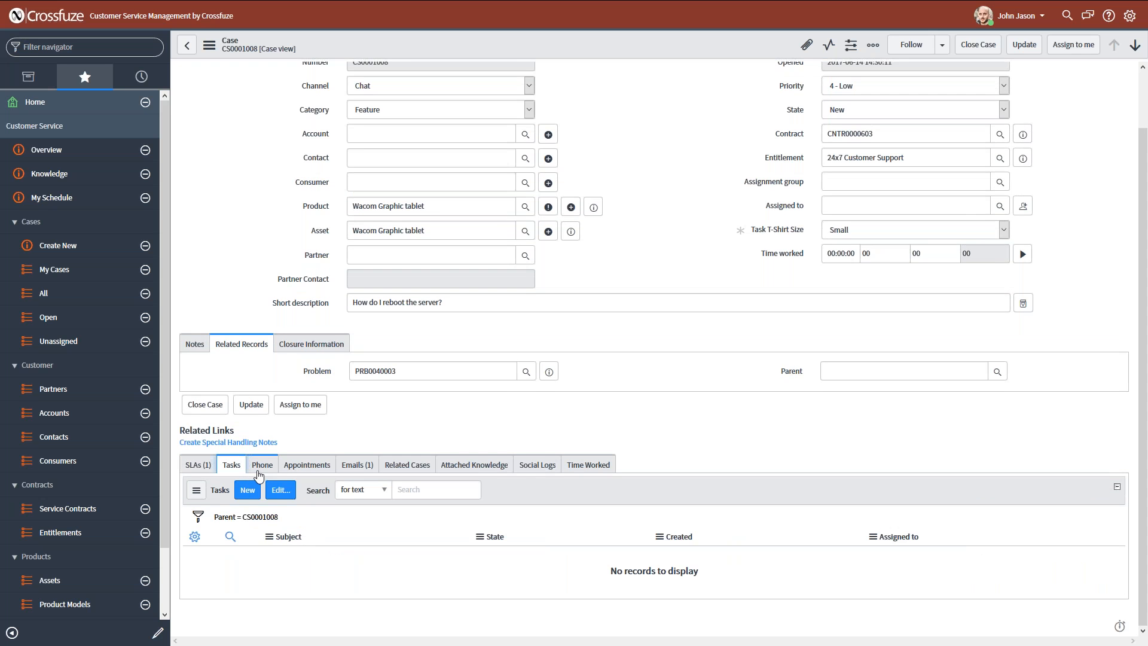
click(258, 472)
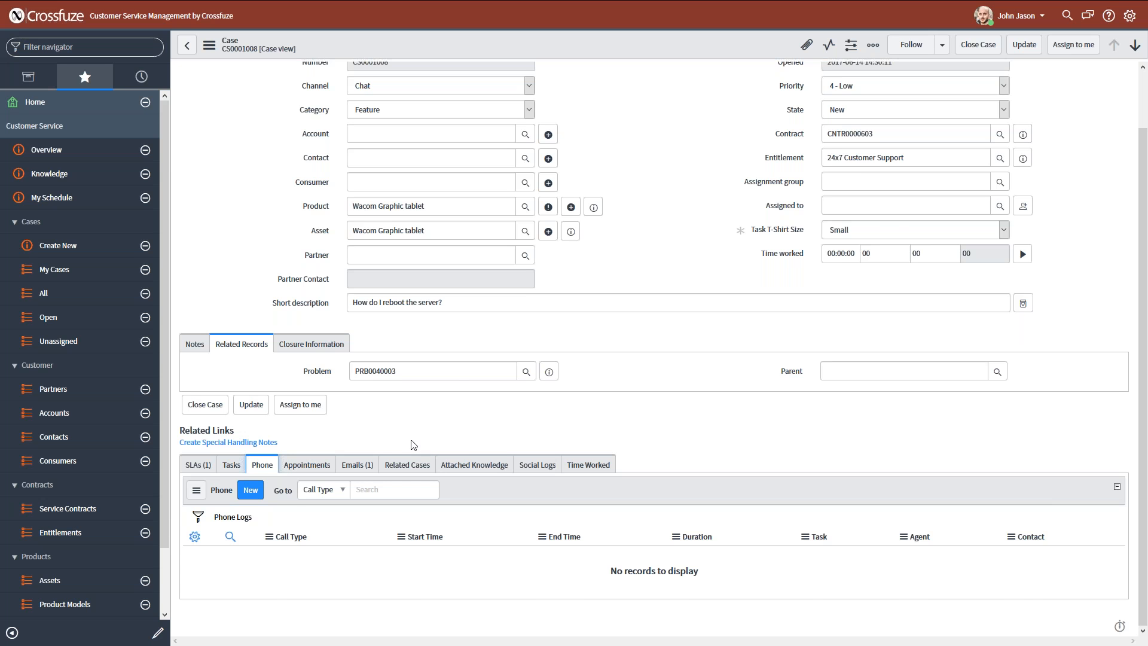
Set the case's Account to Boxeo, fill in the customer's contact name, and save the case.
scroll(370, 208, up, 1)
click(370, 197)
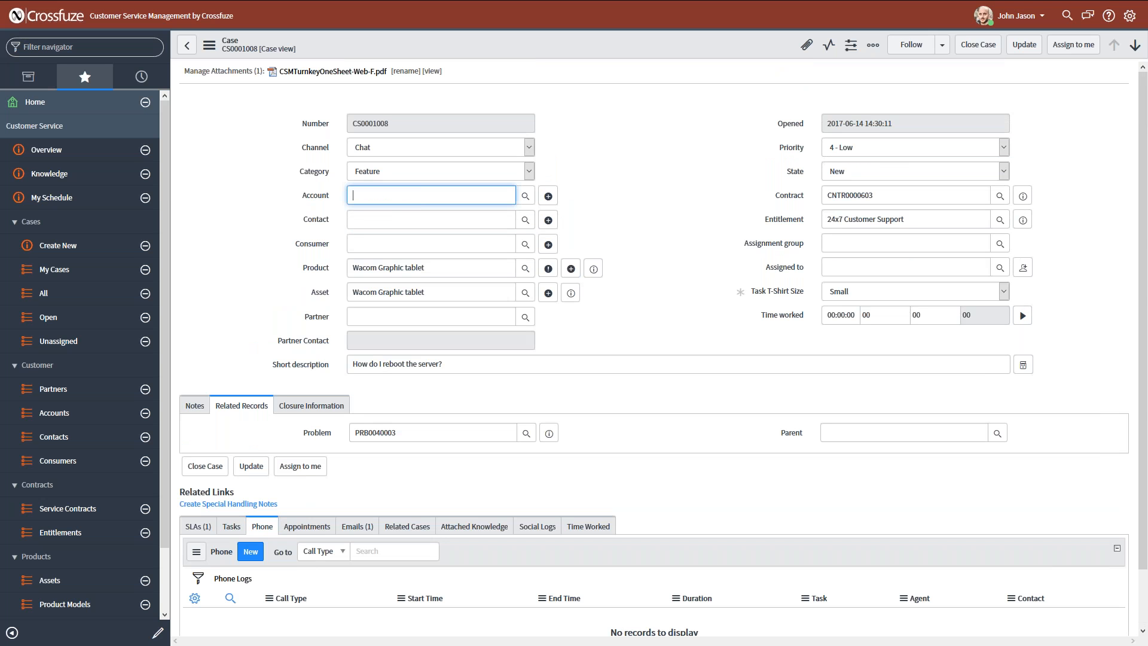
text(boxeo)
key(Down)
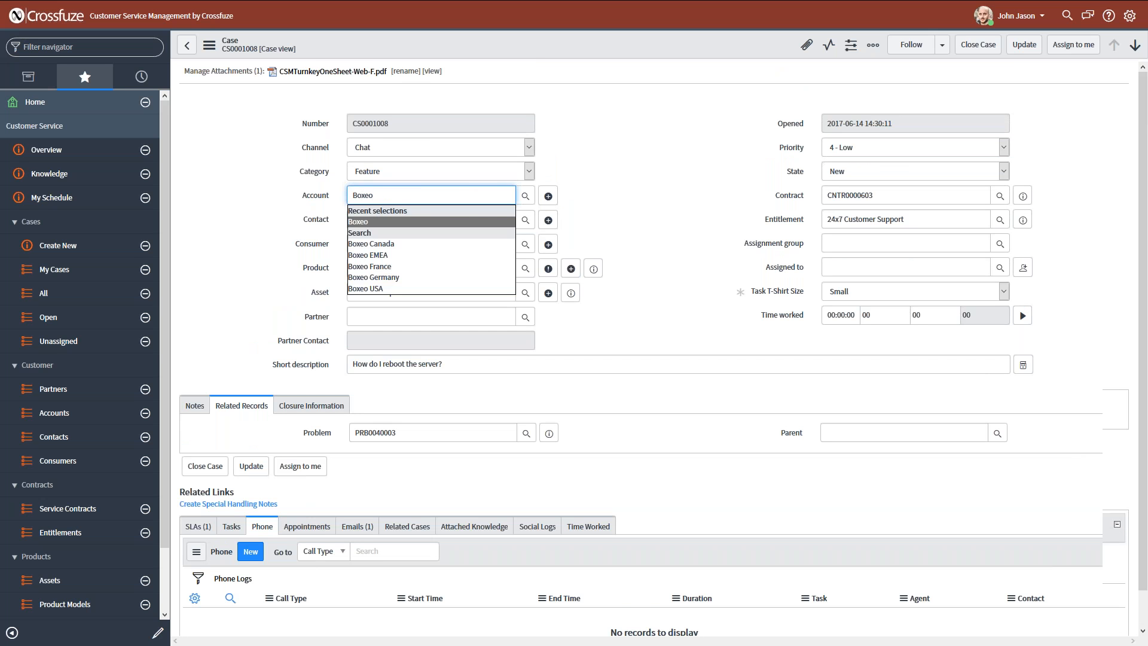
key(Tab)
text(george)
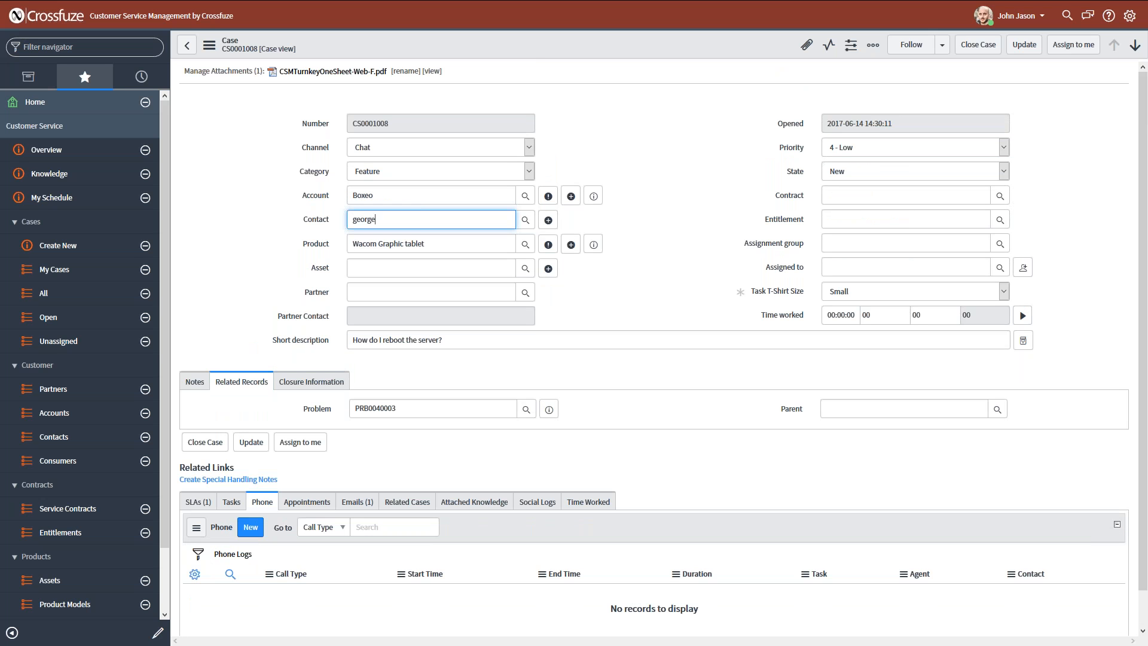
key(Down)
key(Return)
right_click(622, 55)
click(629, 49)
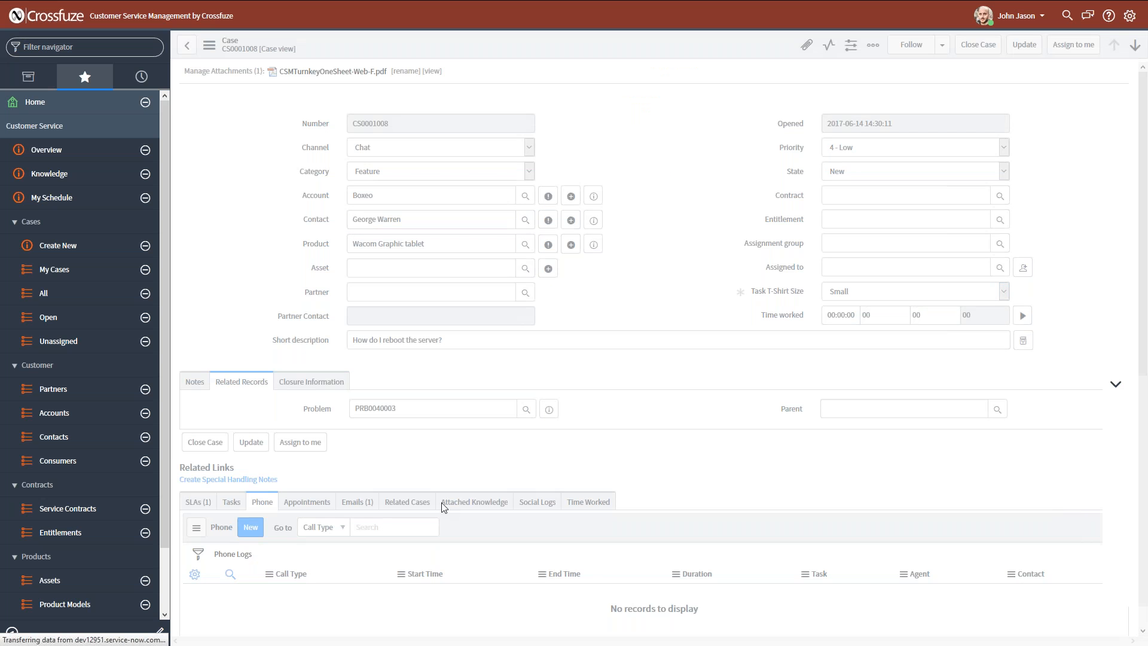
Review the list of related cases for the case's account.
scroll(505, 520, down, 3)
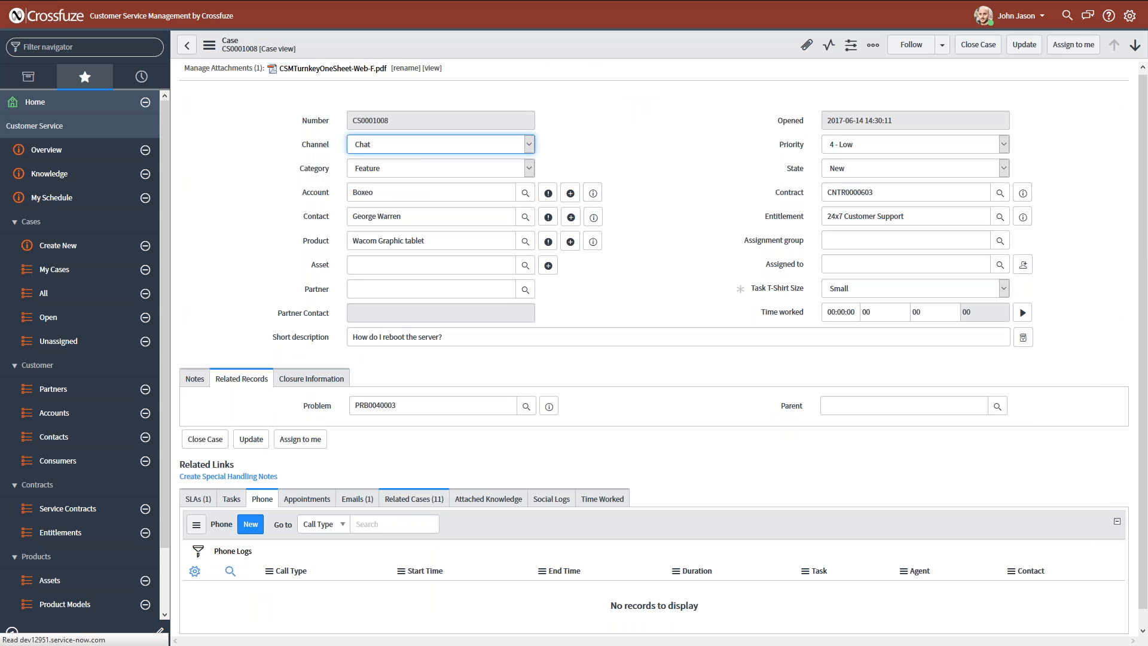
click(407, 504)
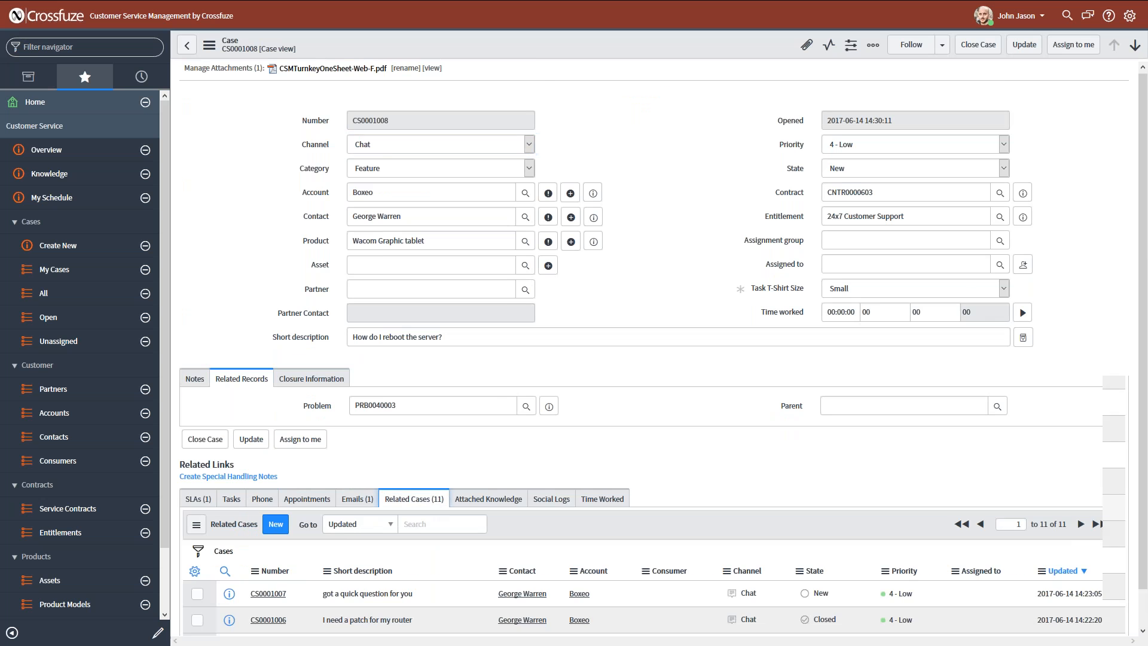
scroll(440, 471, down, 4)
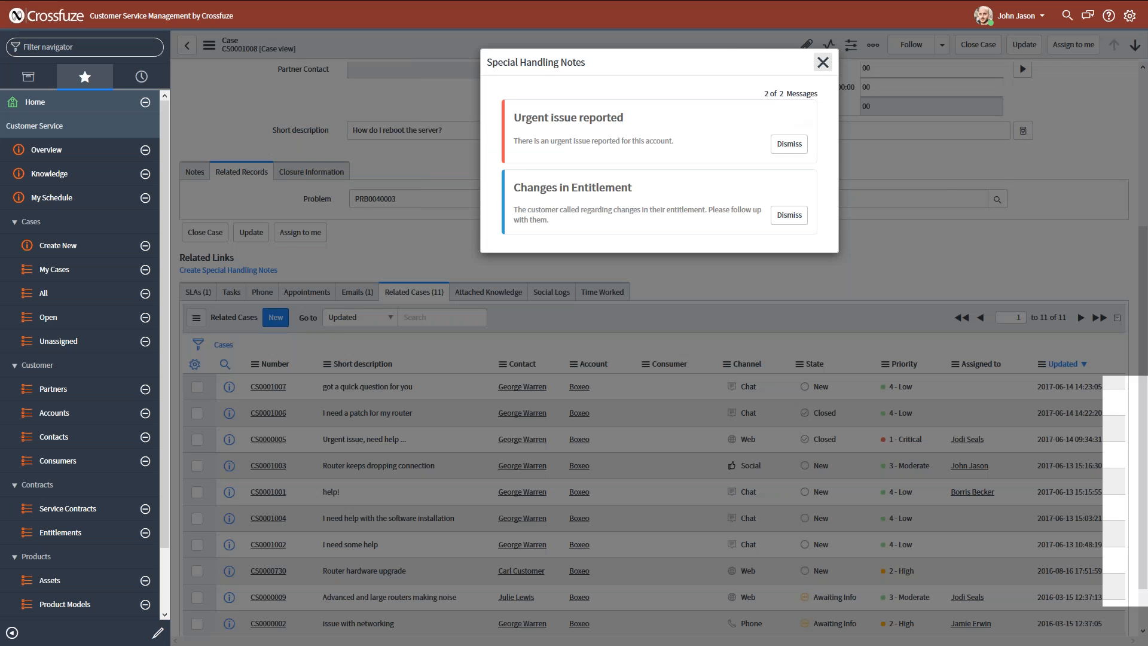
click(822, 61)
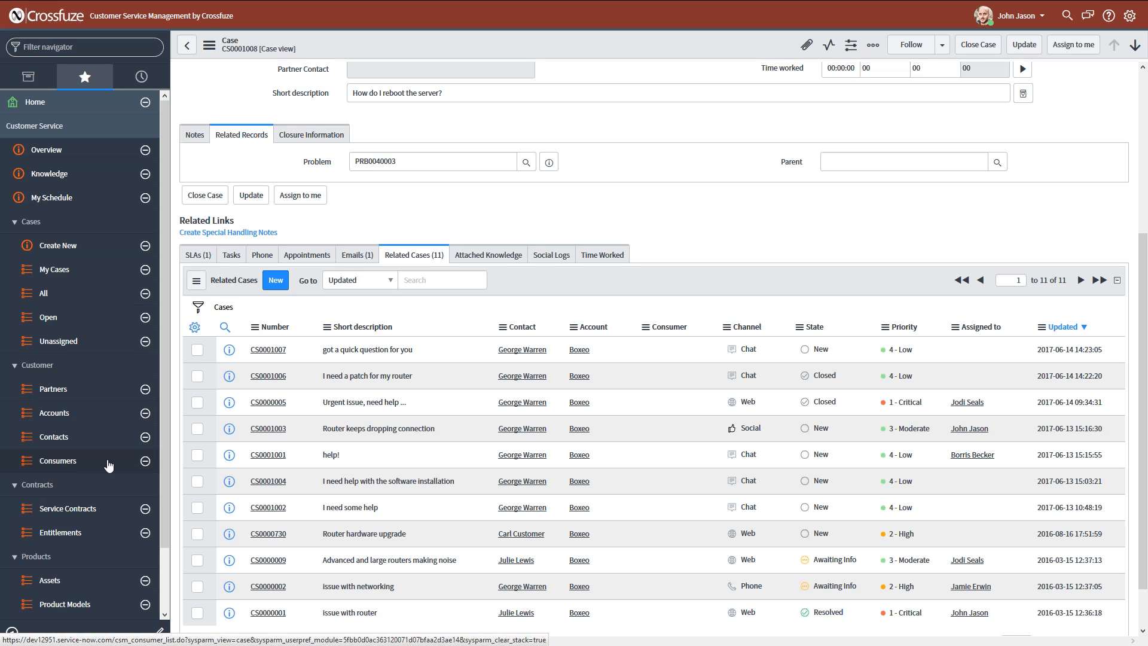
Open the Boxeo account record from the related cases and close its special handling notes alert.
click(579, 428)
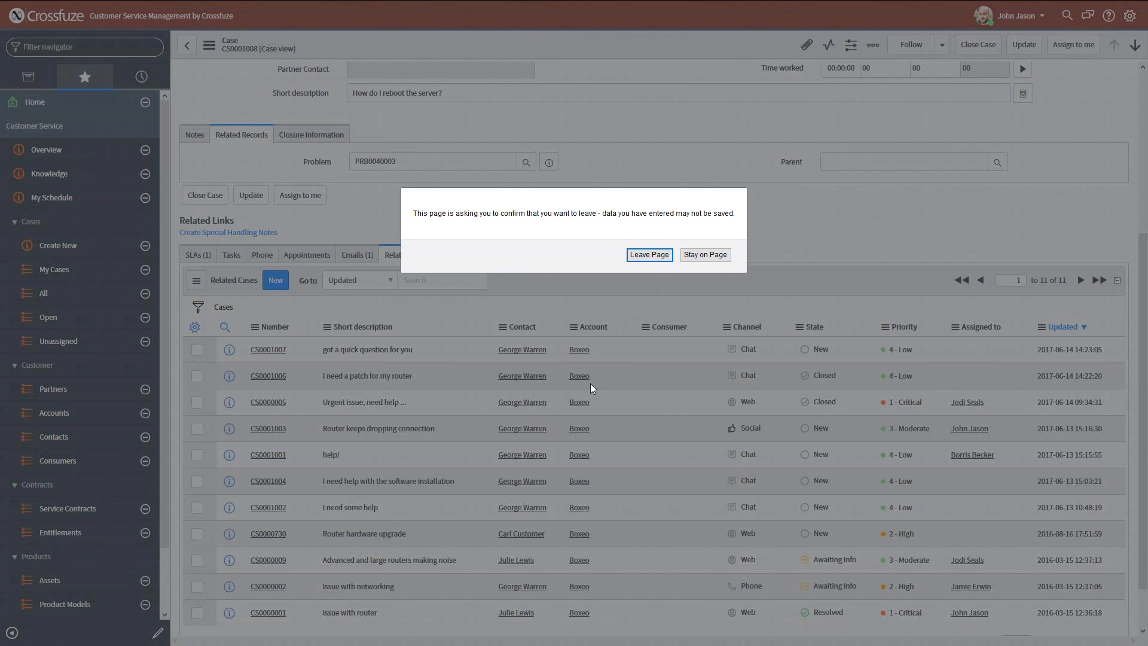
click(703, 255)
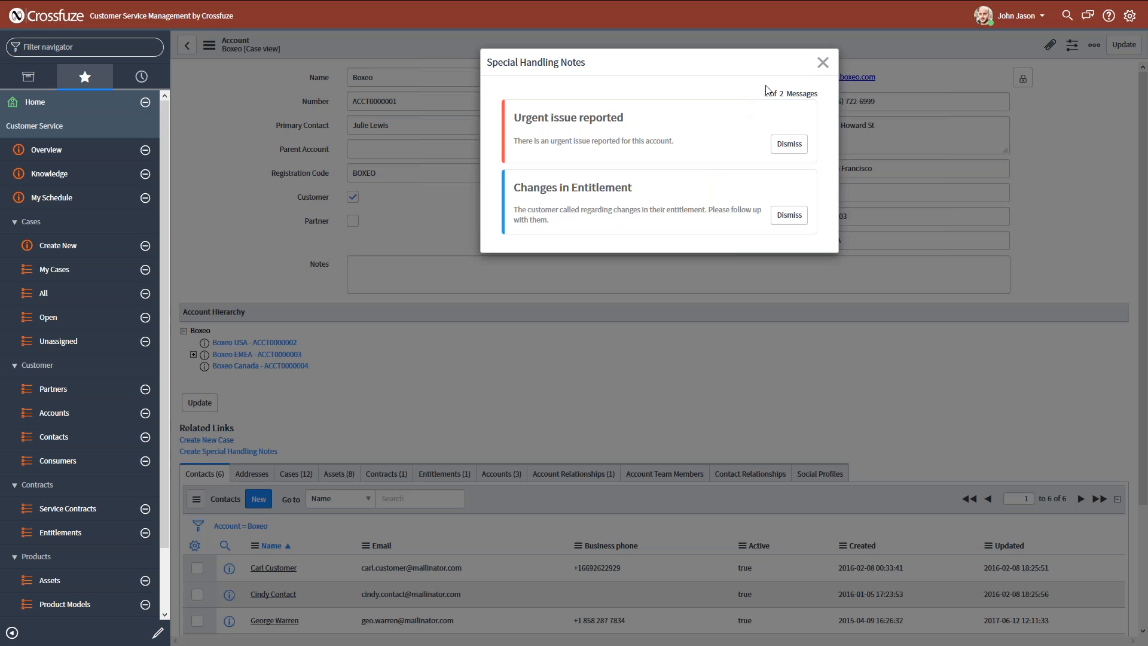
click(822, 62)
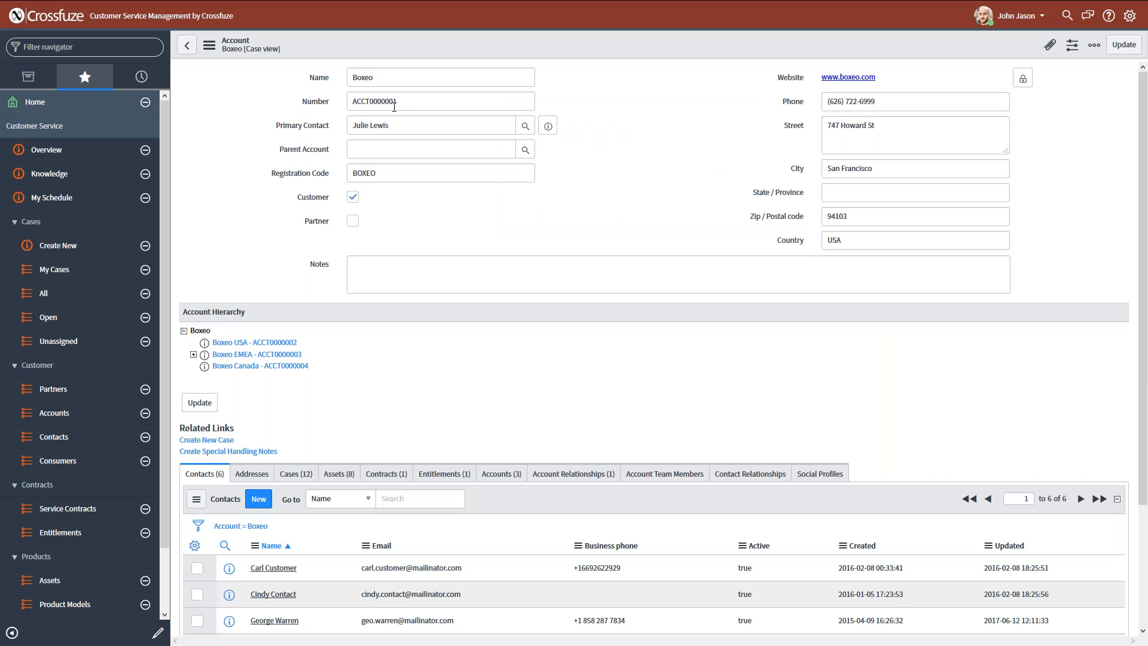
Review the Primary Contact and Parent Account fields on the Boxeo account.
click(331, 127)
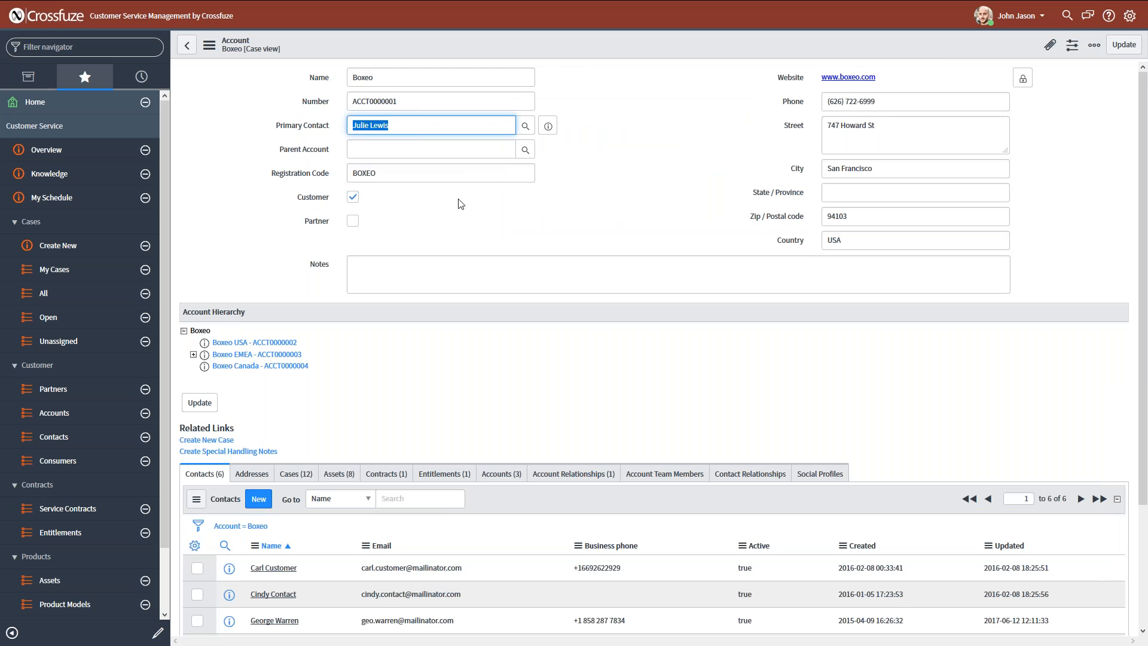
click(387, 149)
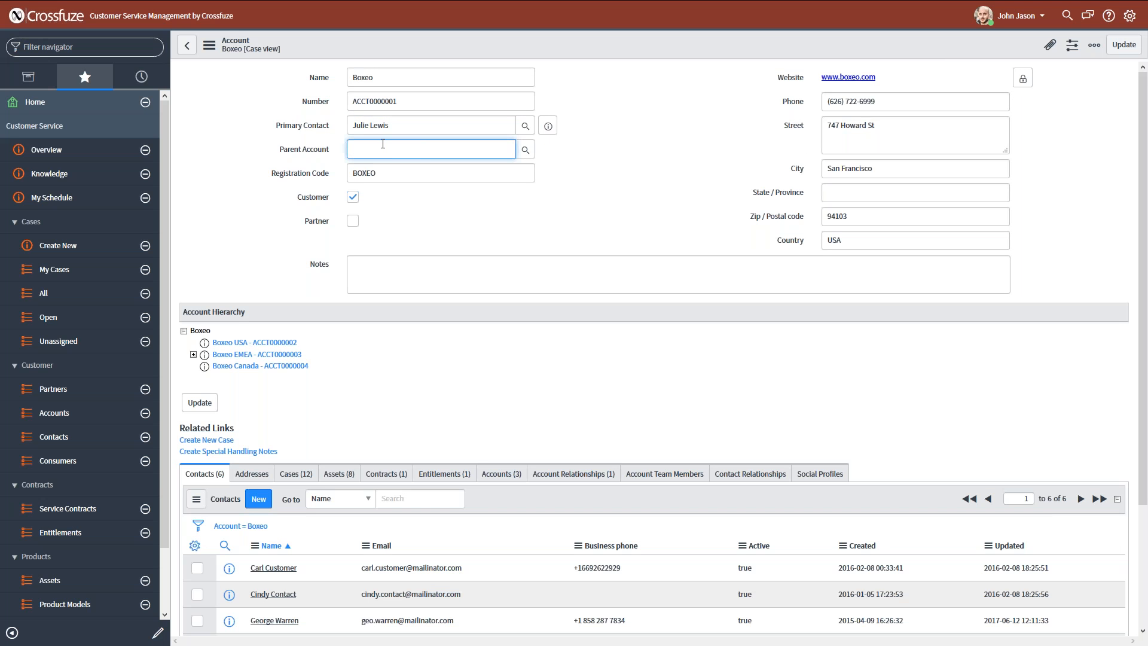
click(564, 211)
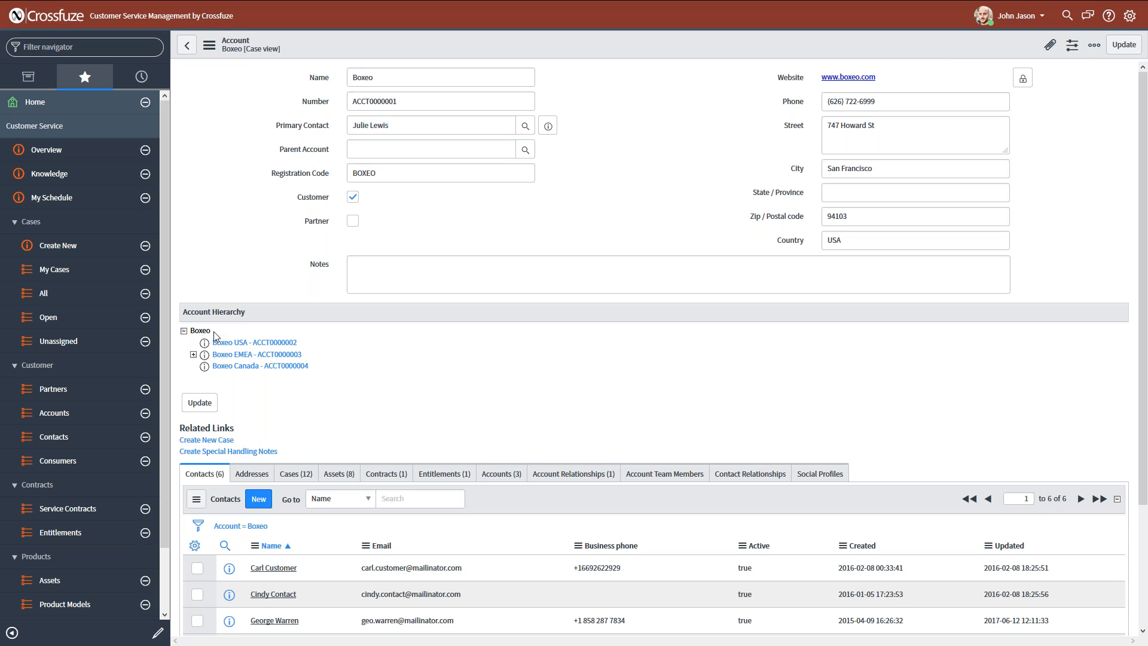
Expand Boxeo EMEA in the account hierarchy and review the Boxeo account's related addresses, contacts, cases and assets.
click(193, 355)
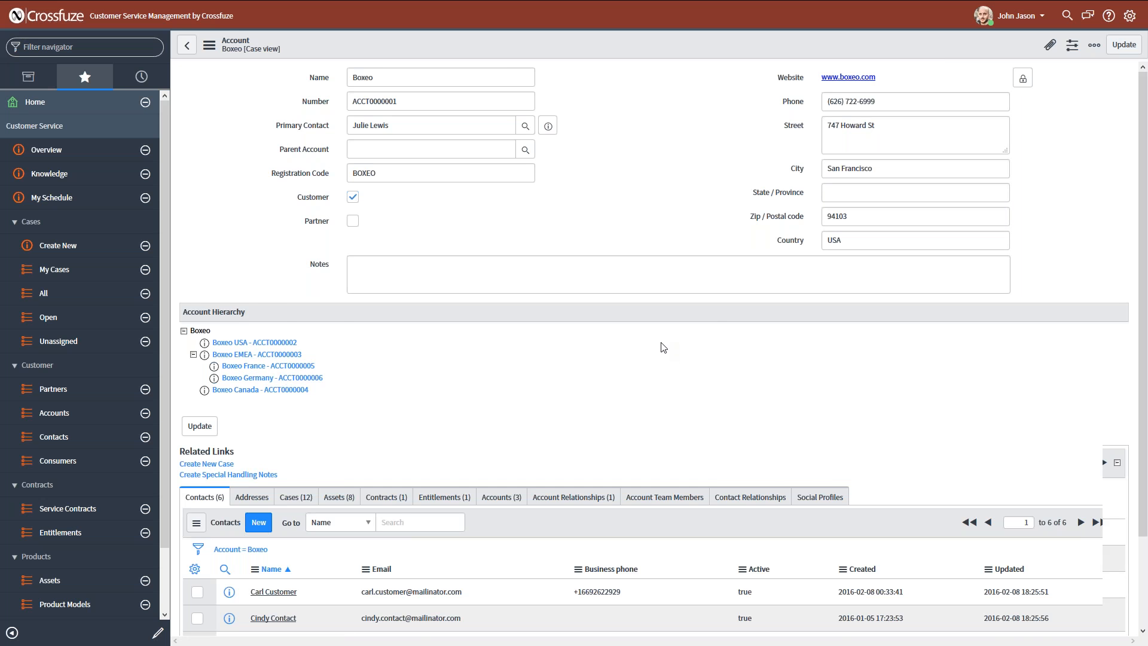
scroll(604, 339, down, 2)
click(252, 375)
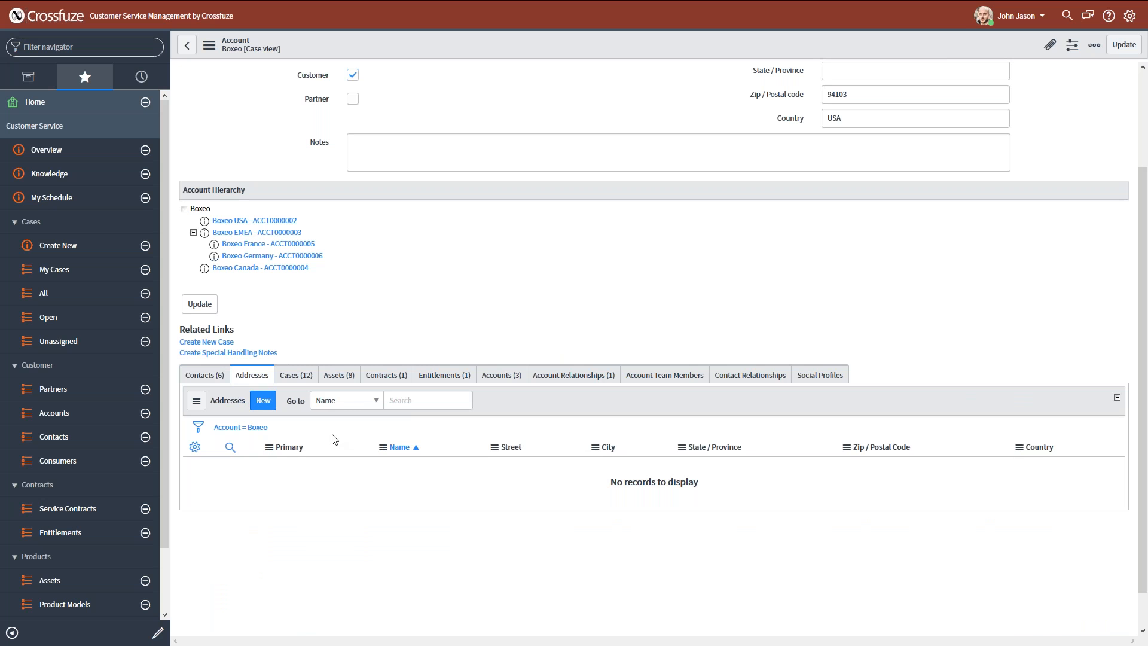
click(213, 377)
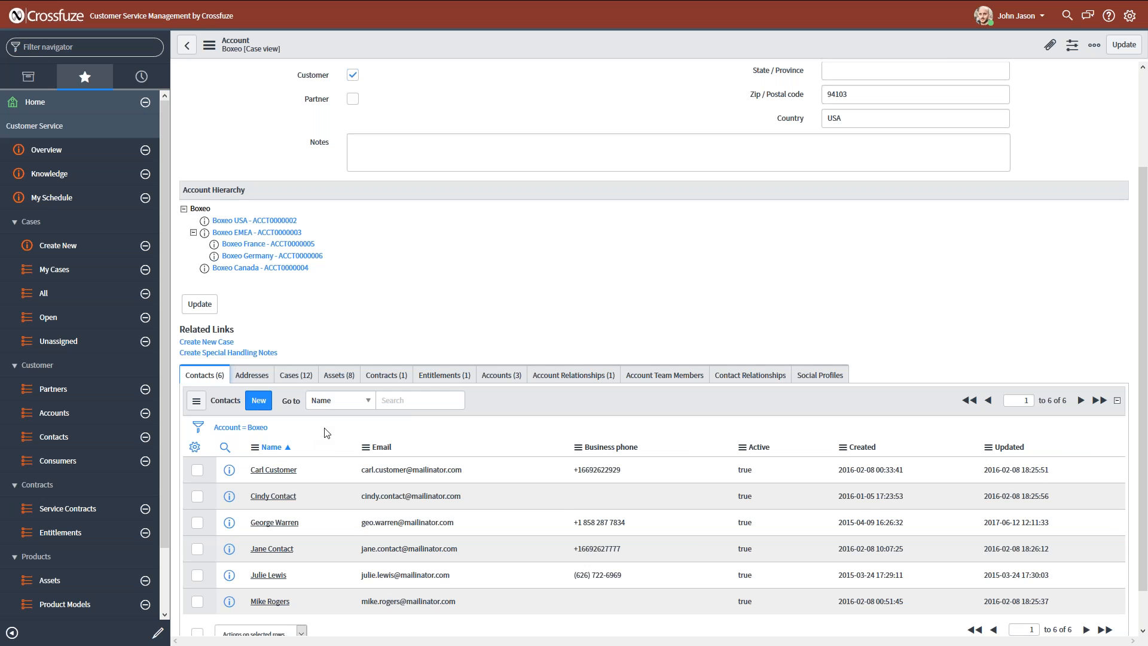
click(296, 376)
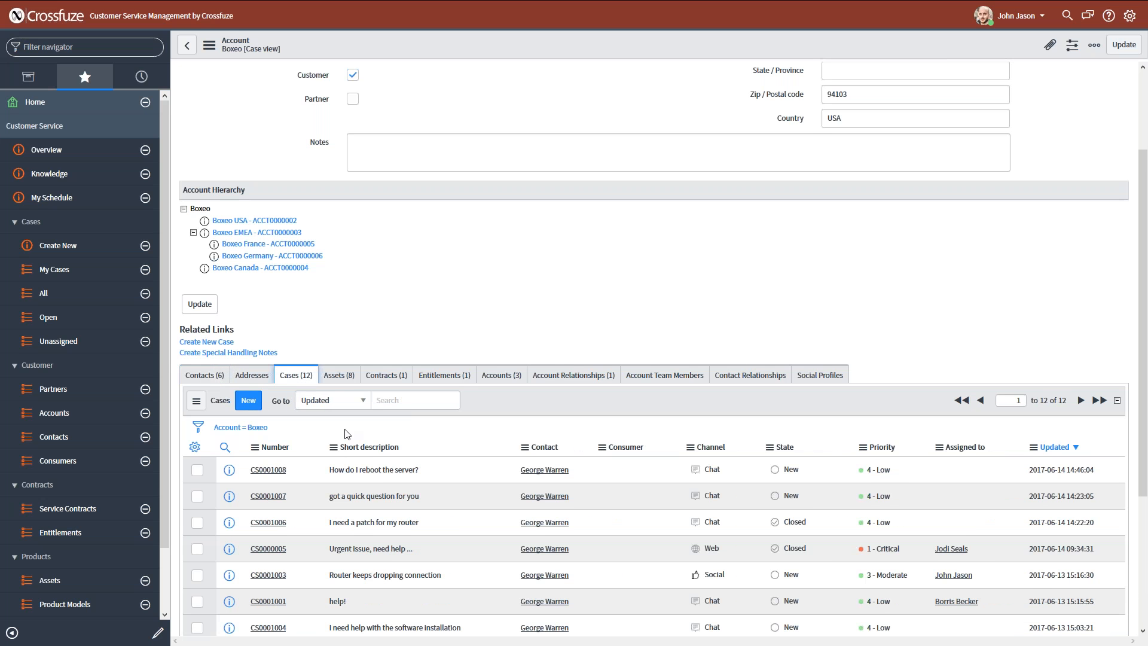
click(336, 377)
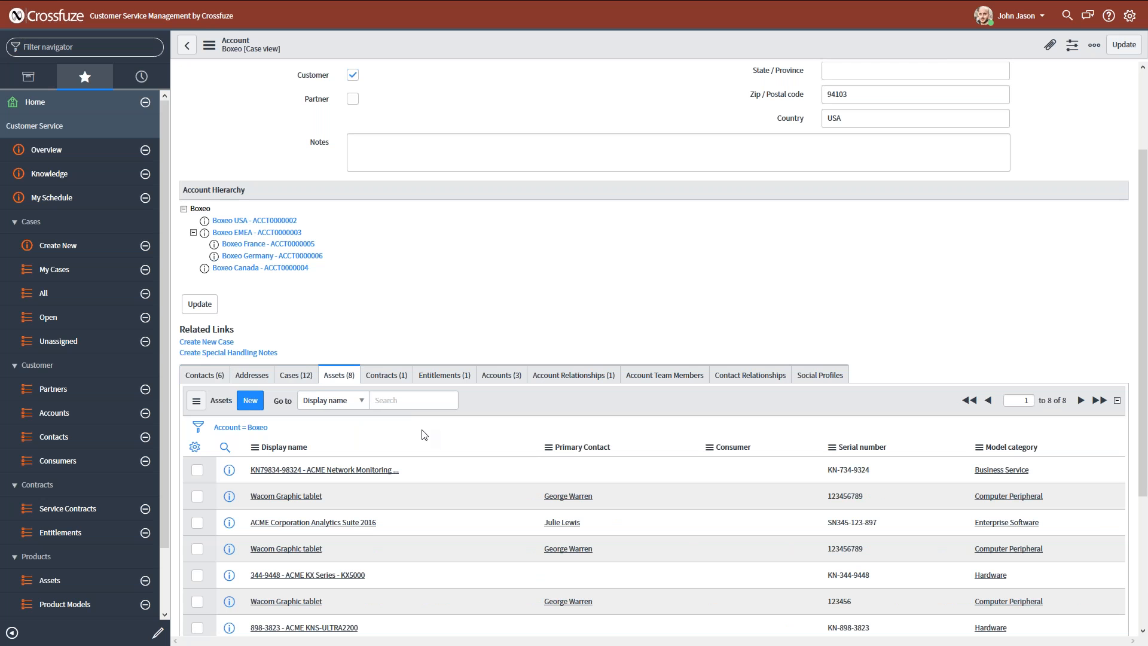
Review the Boxeo account's related contracts, entitlements, child accounts and account relationships.
scroll(538, 295, up, 1)
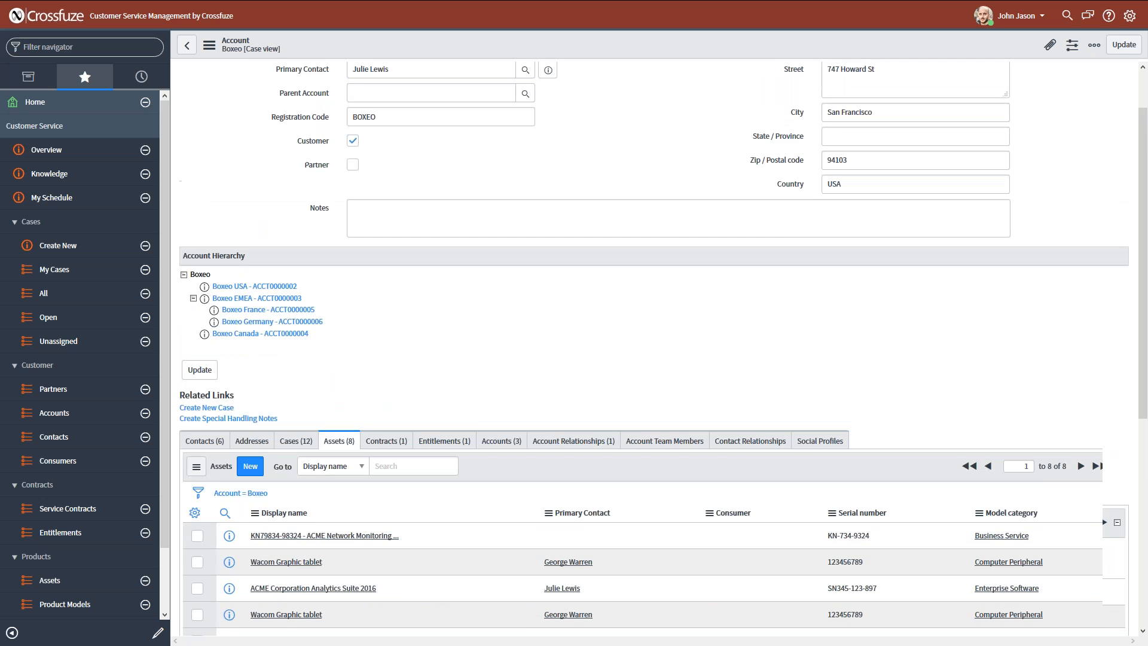
scroll(869, 136, up, 1)
scroll(520, 431, down, 3)
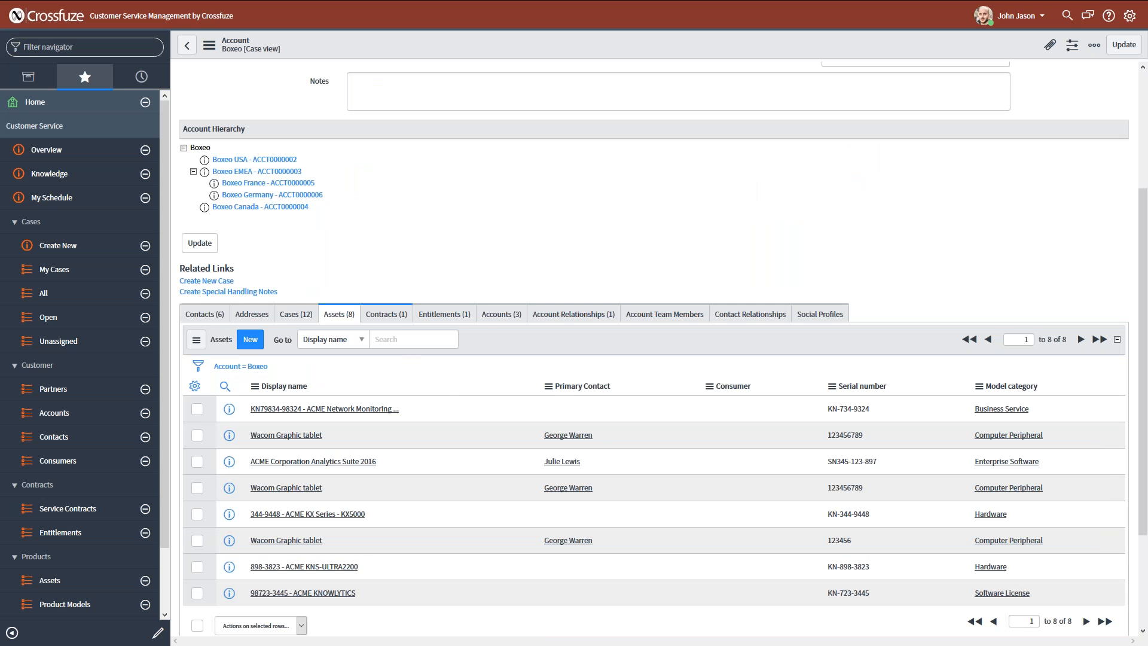
click(386, 314)
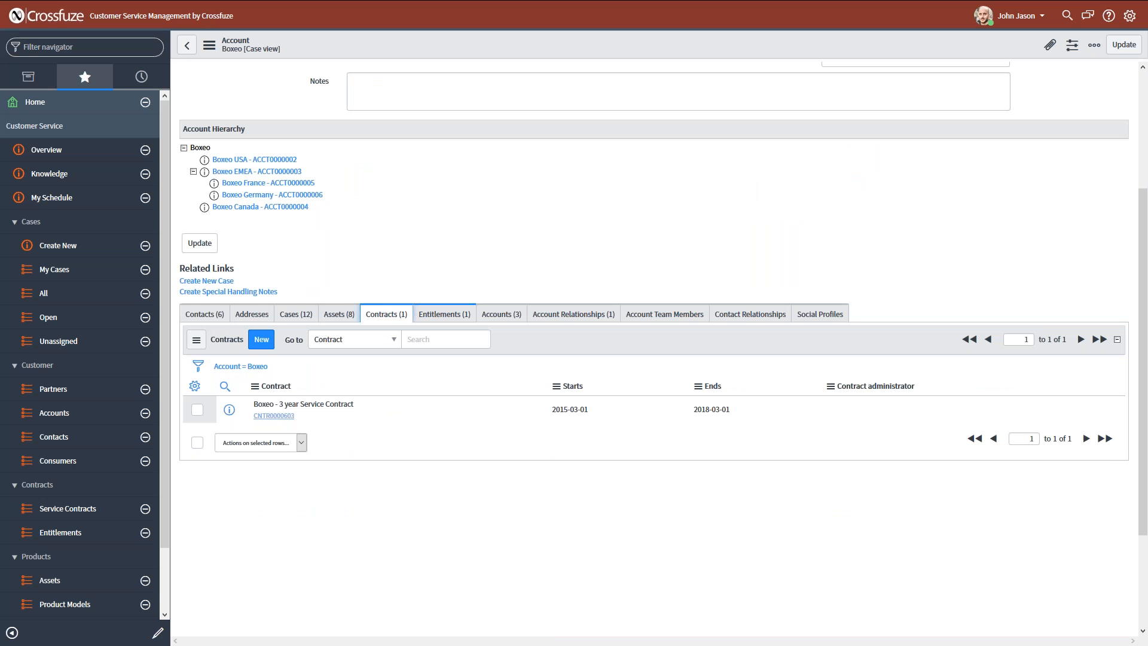
click(445, 314)
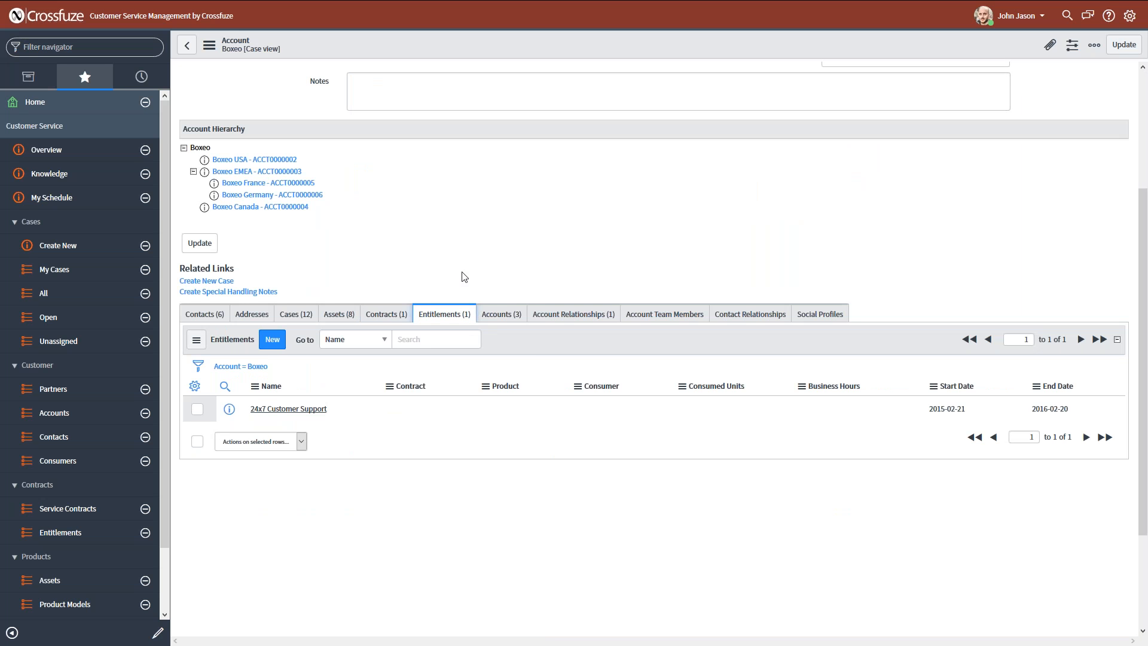
click(501, 314)
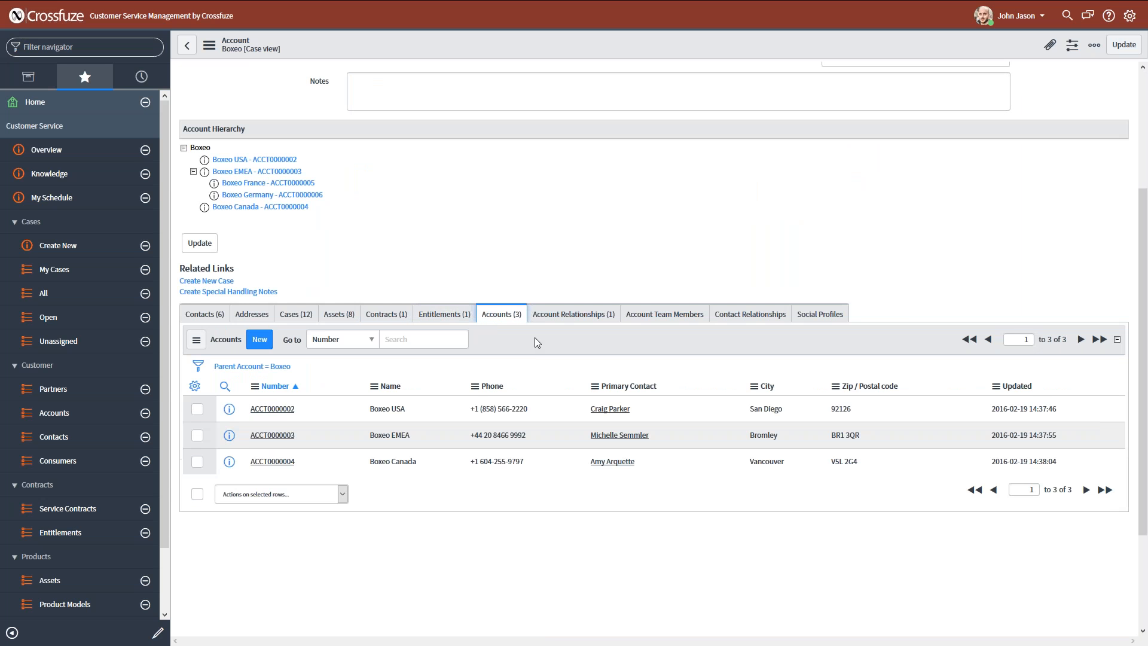
click(574, 314)
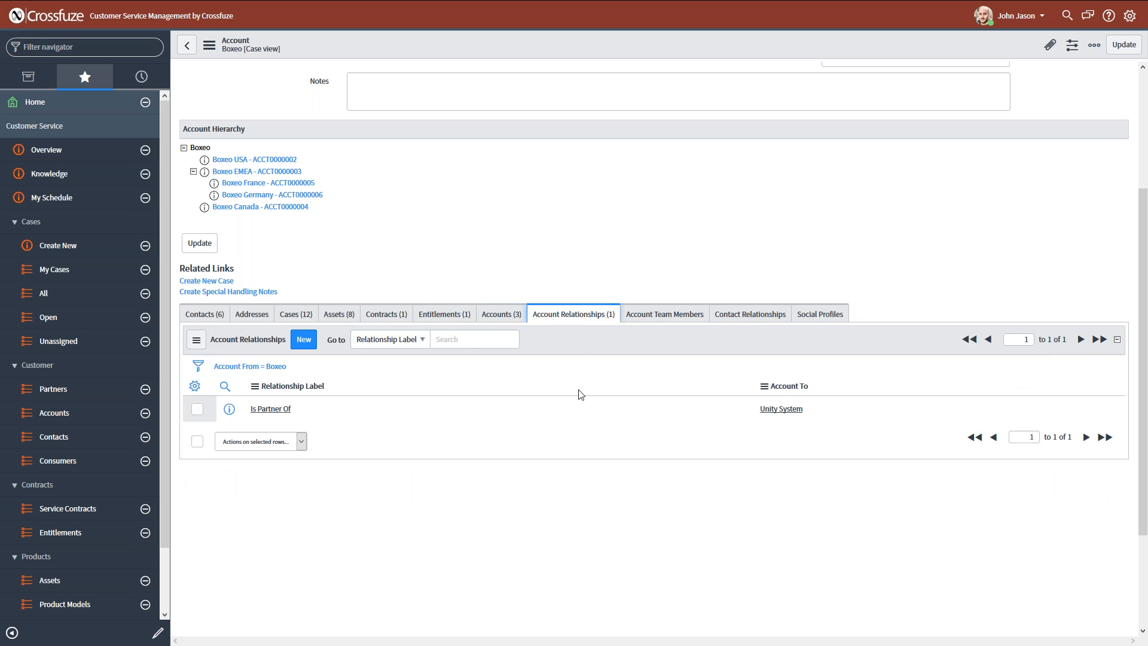
drag(821, 417, 763, 422)
click(760, 419)
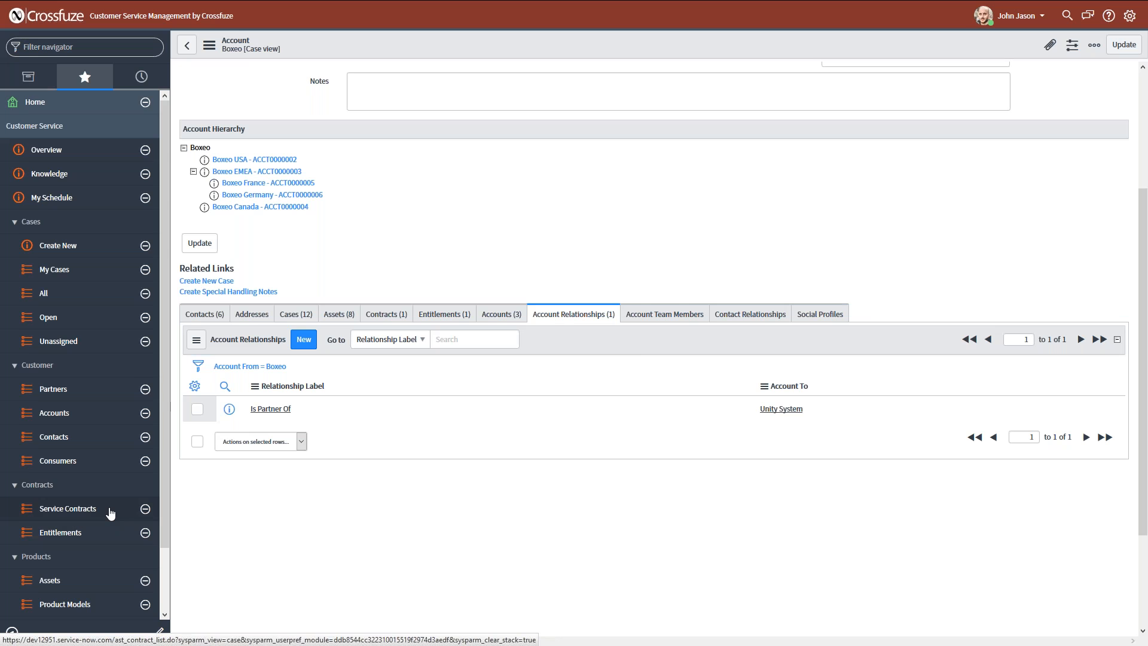
Open the Diagonal Corporation Contract from the service contracts list and review its entitlements.
scroll(110, 513, down, 2)
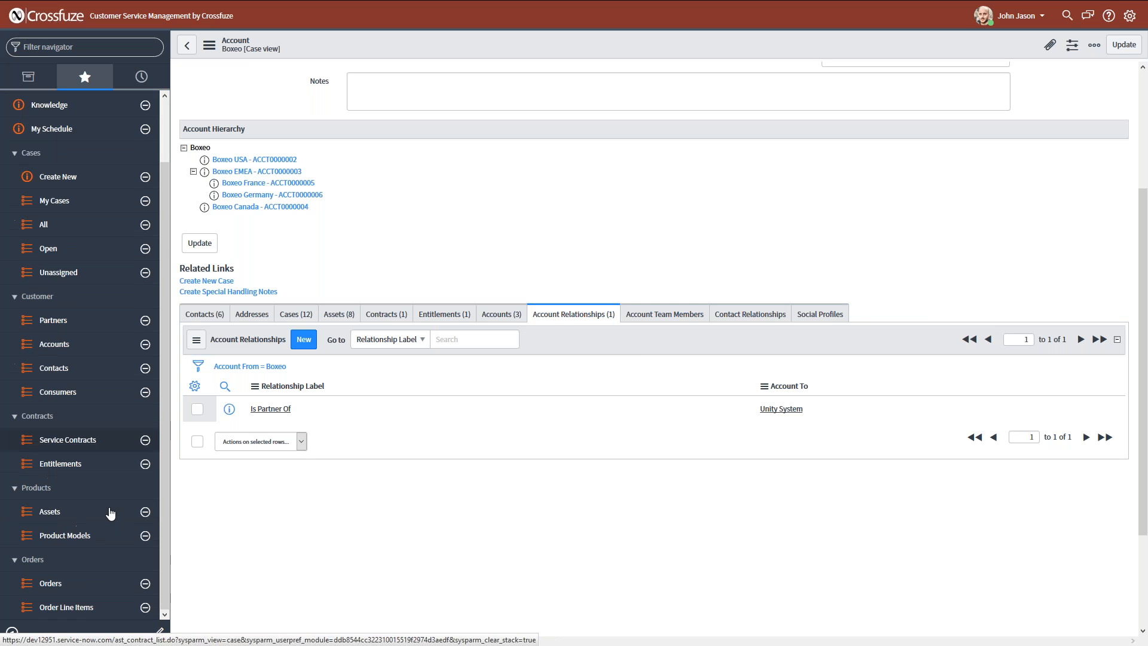
click(90, 448)
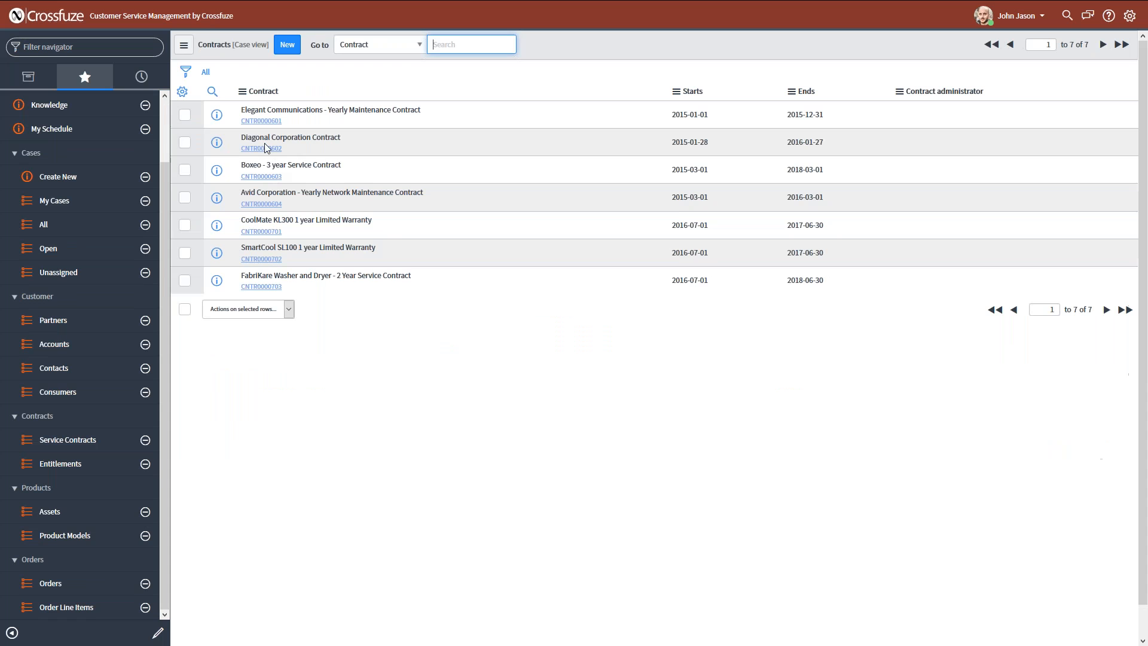
click(261, 148)
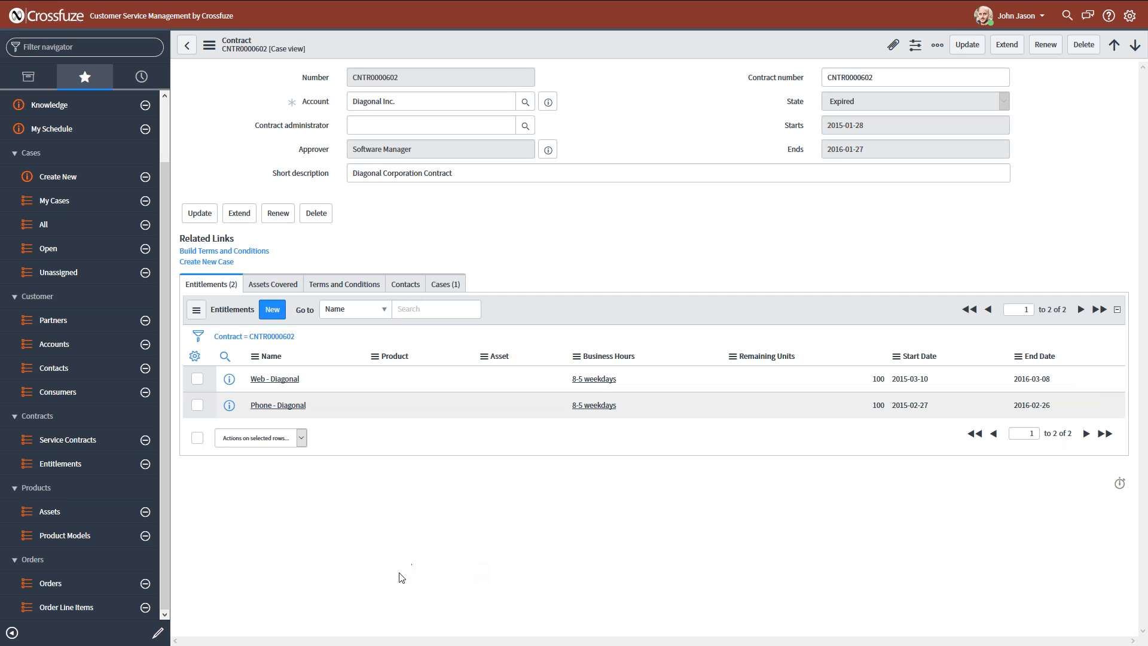
click(61, 464)
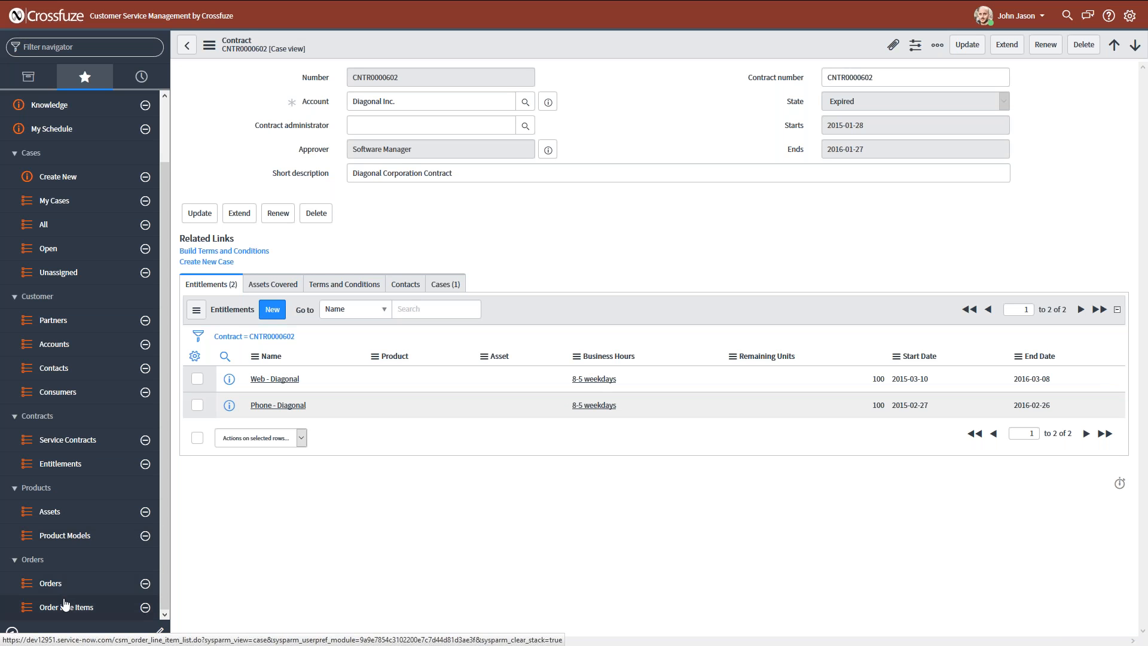
Filter the navigator by "task" and view the Task T-Shirt Sizing manager dashboard's utilization and allocation reports.
scroll(67, 604, up, 2)
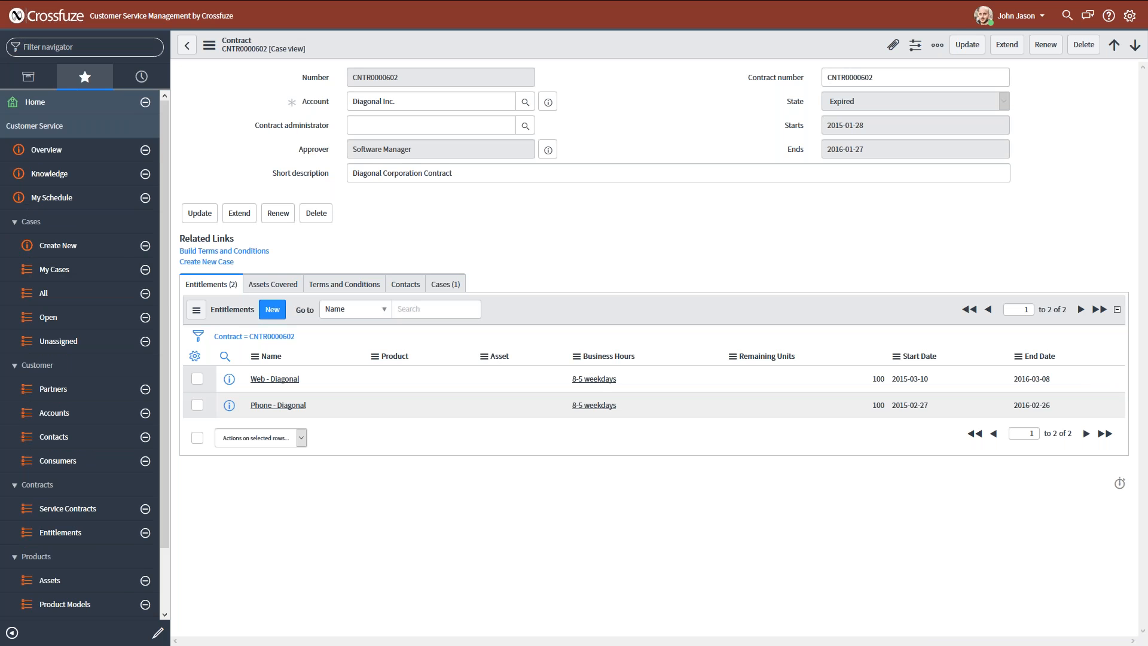
text(task)
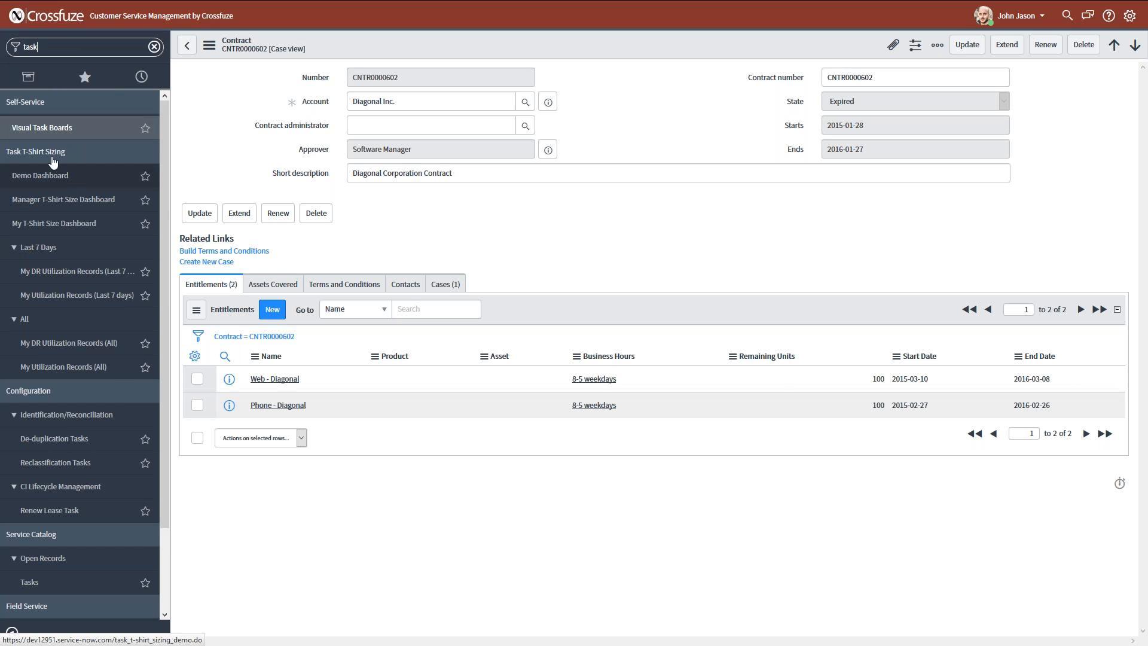
click(139, 186)
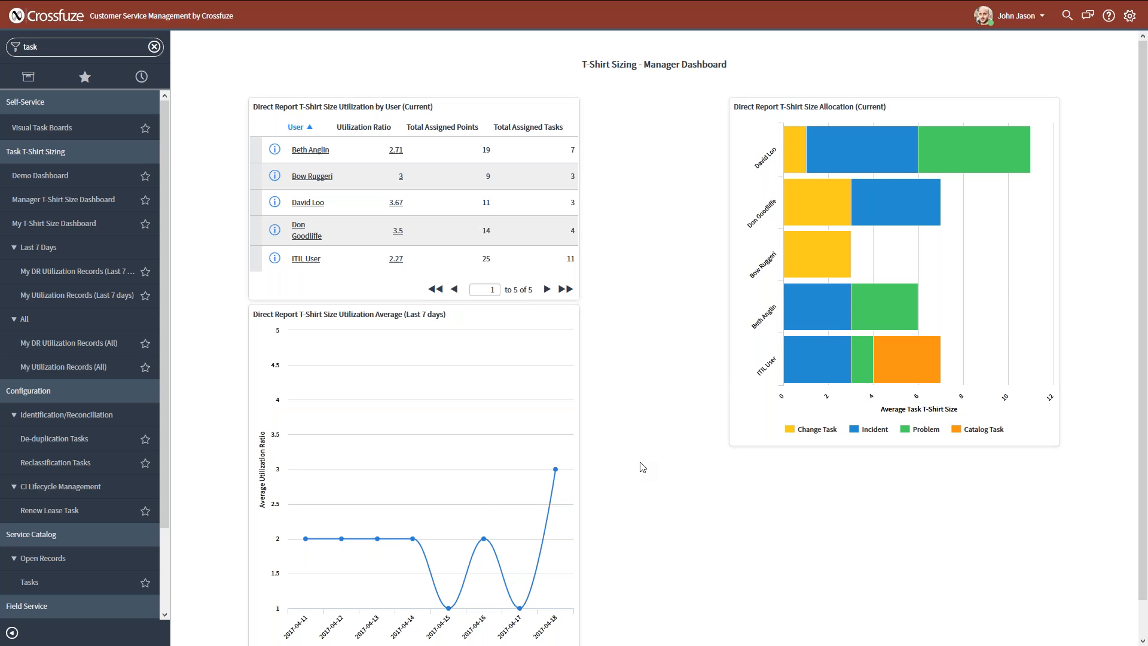
scroll(639, 465, down, 1)
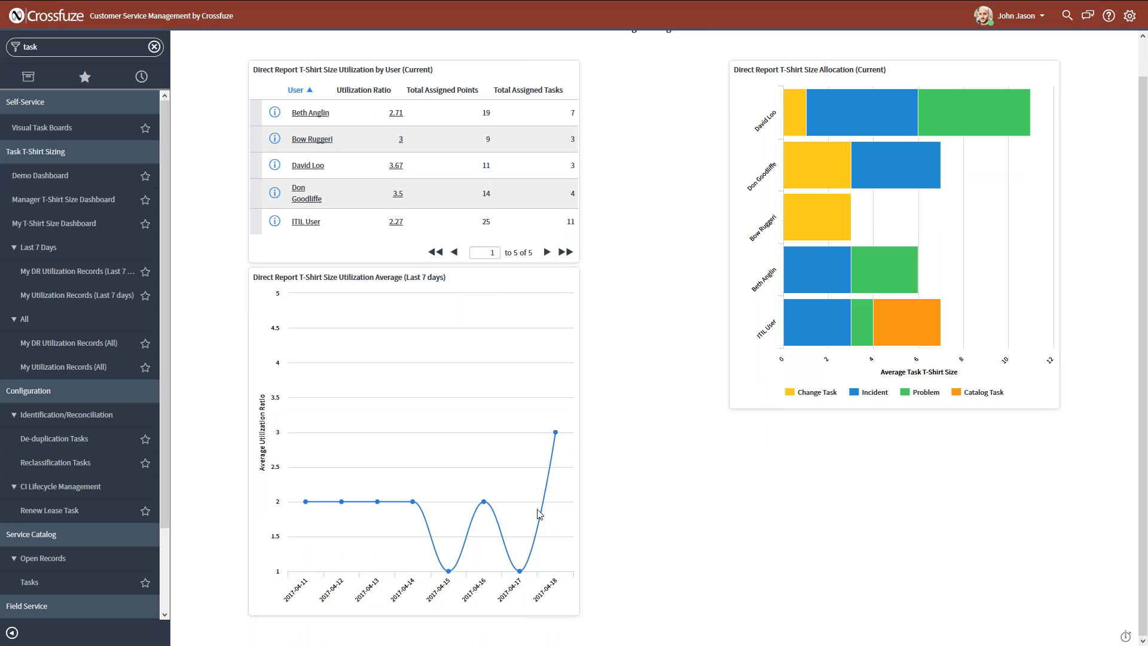